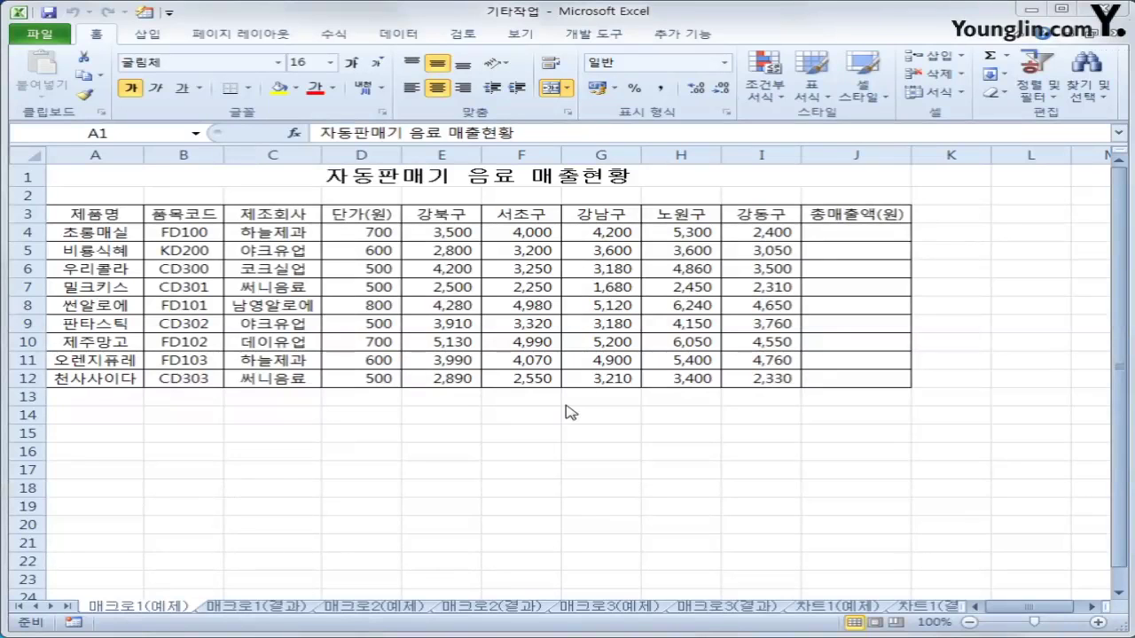
{"action": "left_click", "coordinate": [605, 11]}
{"action": "mouse_move", "coordinate": [800, 223]}
{"action": "left_mouse_down"}
{"action": "mouse_move", "coordinate": [769, 337]}
{"action": "mouse_move", "coordinate": [860, 398]}
{"action": "mouse_move", "coordinate": [906, 330]}
{"action": "mouse_move", "coordinate": [910, 219]}
{"action": "mouse_move", "coordinate": [807, 222]}
{"action": "left_mouse_up"}
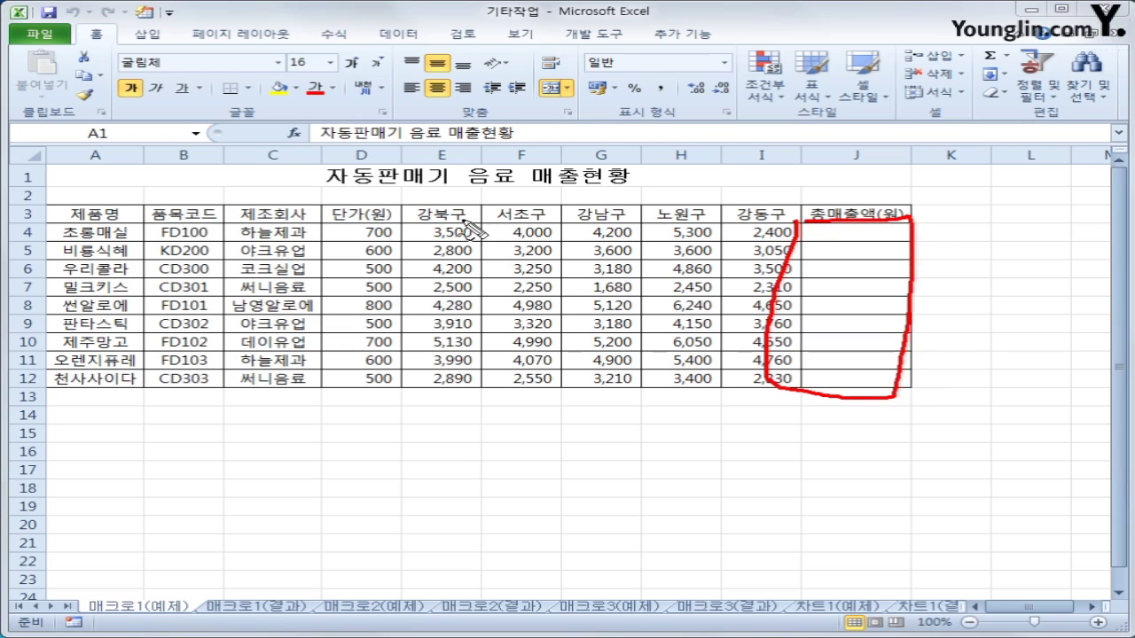
{"action": "mouse_move", "coordinate": [466, 216]}
{"action": "left_mouse_down"}
{"action": "mouse_move", "coordinate": [390, 232]}
{"action": "mouse_move", "coordinate": [741, 247]}
{"action": "mouse_move", "coordinate": [798, 238]}
{"action": "mouse_move", "coordinate": [563, 227]}
{"action": "mouse_move", "coordinate": [368, 245]}
{"action": "mouse_move", "coordinate": [403, 232]}
{"action": "mouse_move", "coordinate": [410, 248]}
{"action": "left_mouse_up"}
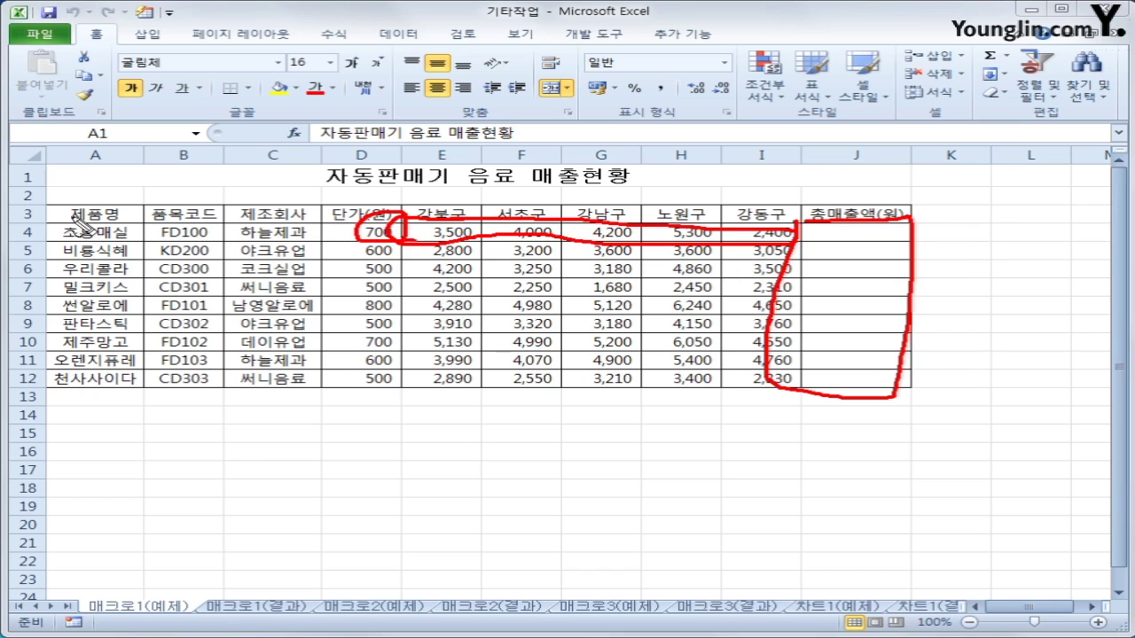
{"action": "mouse_move", "coordinate": [43, 206]}
{"action": "left_mouse_down"}
{"action": "mouse_move", "coordinate": [45, 221]}
{"action": "mouse_move", "coordinate": [925, 236]}
{"action": "mouse_move", "coordinate": [858, 211]}
{"action": "mouse_move", "coordinate": [49, 213]}
{"action": "left_mouse_up"}
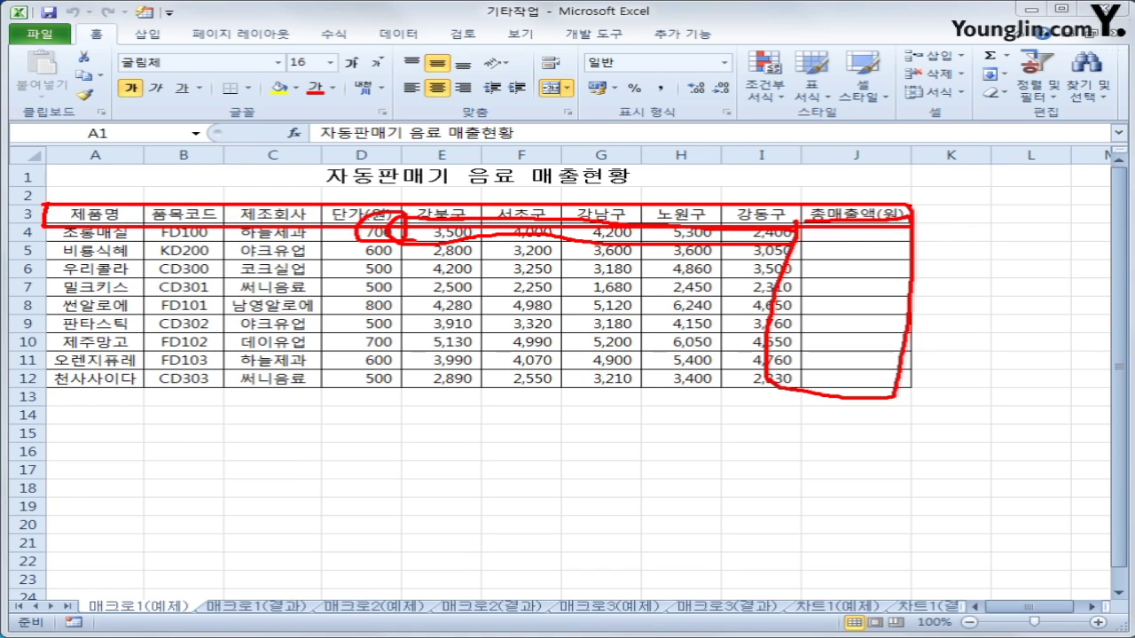
{"action": "key", "text": "Escape"}
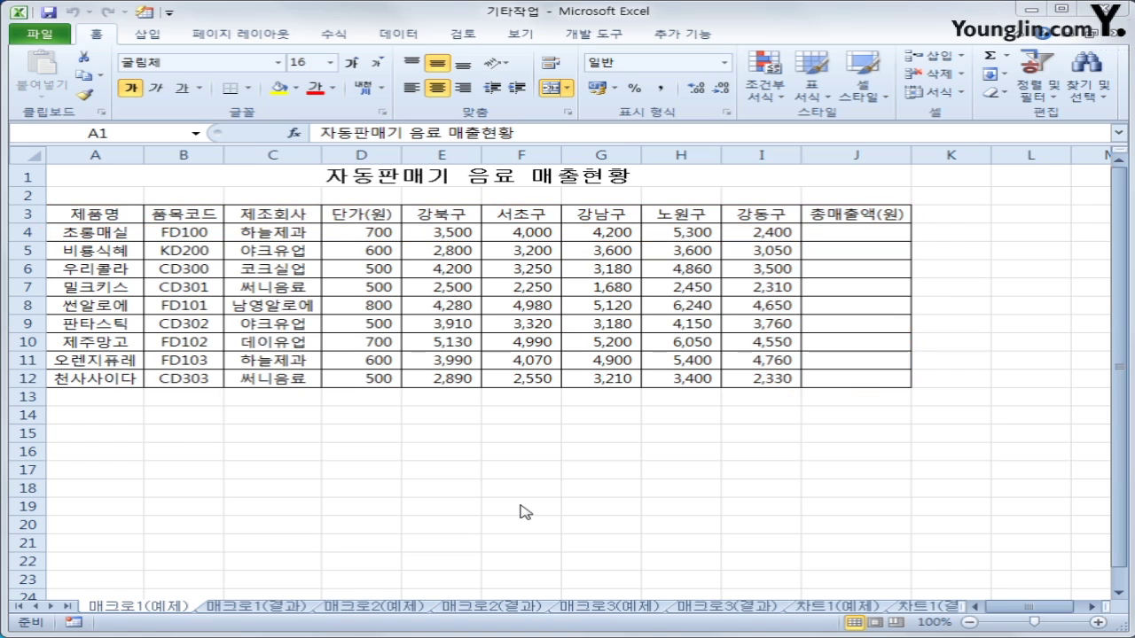
- Start recording a macro named 총매출액, stored in the current workbook
{"action": "left_click", "coordinate": [498, 467]}
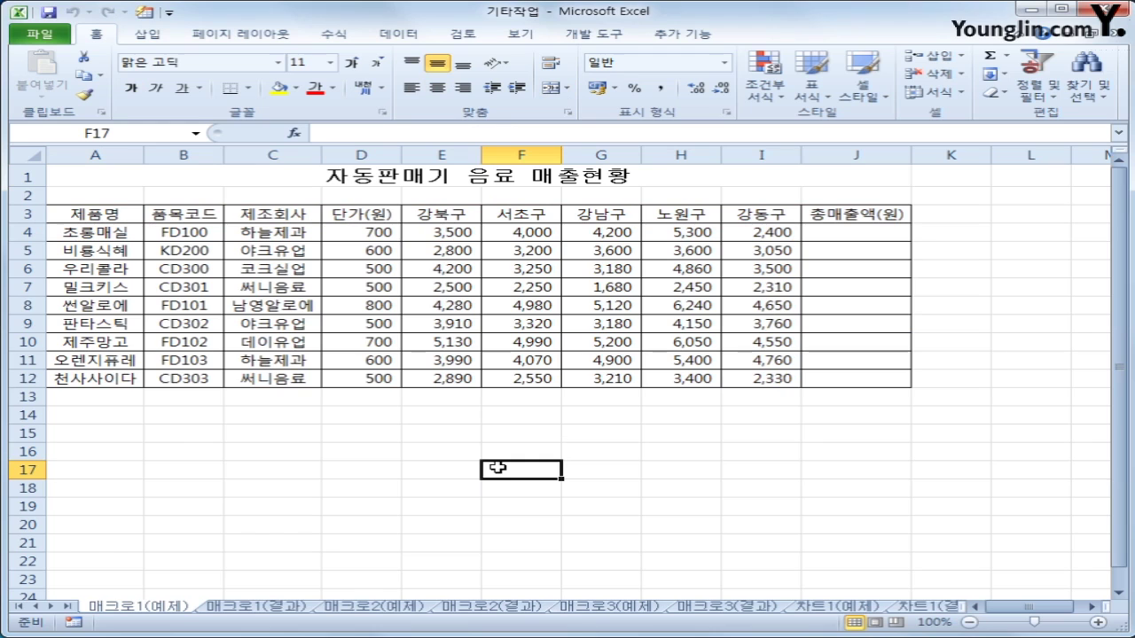
{"action": "left_click", "coordinate": [582, 41]}
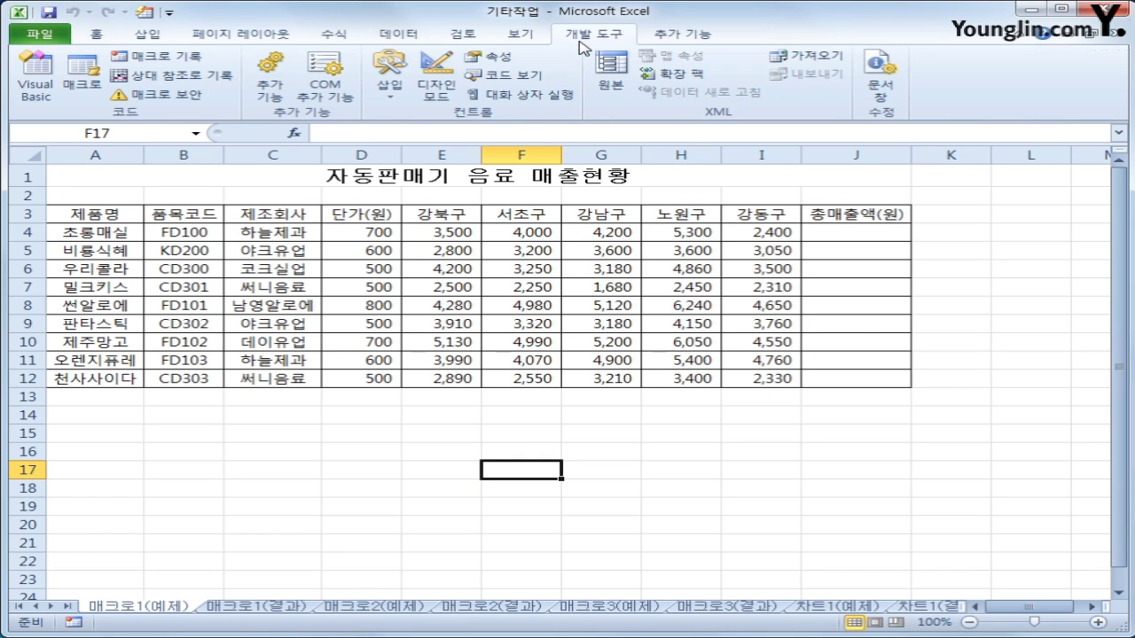
{"action": "left_click", "coordinate": [167, 62]}
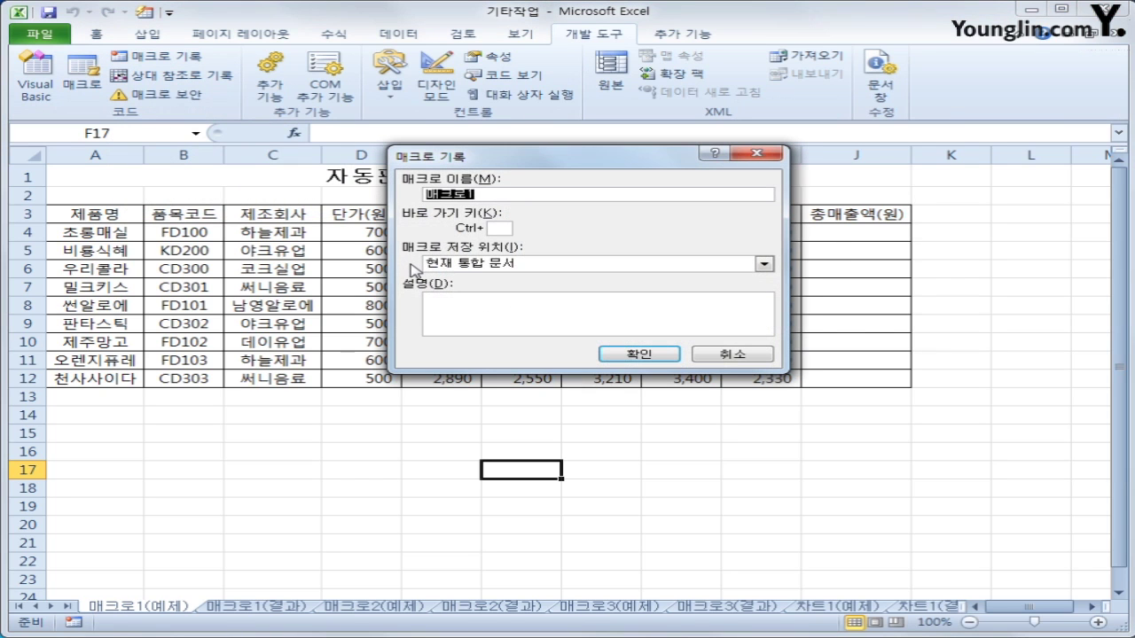
{"action": "type", "text": "ch"}
{"action": "key", "text": "BackSpace"}
{"action": "key", "text": "BackSpace"}
{"action": "key", "text": "Hangul"}
{"action": "type", "text": "총매출액"}
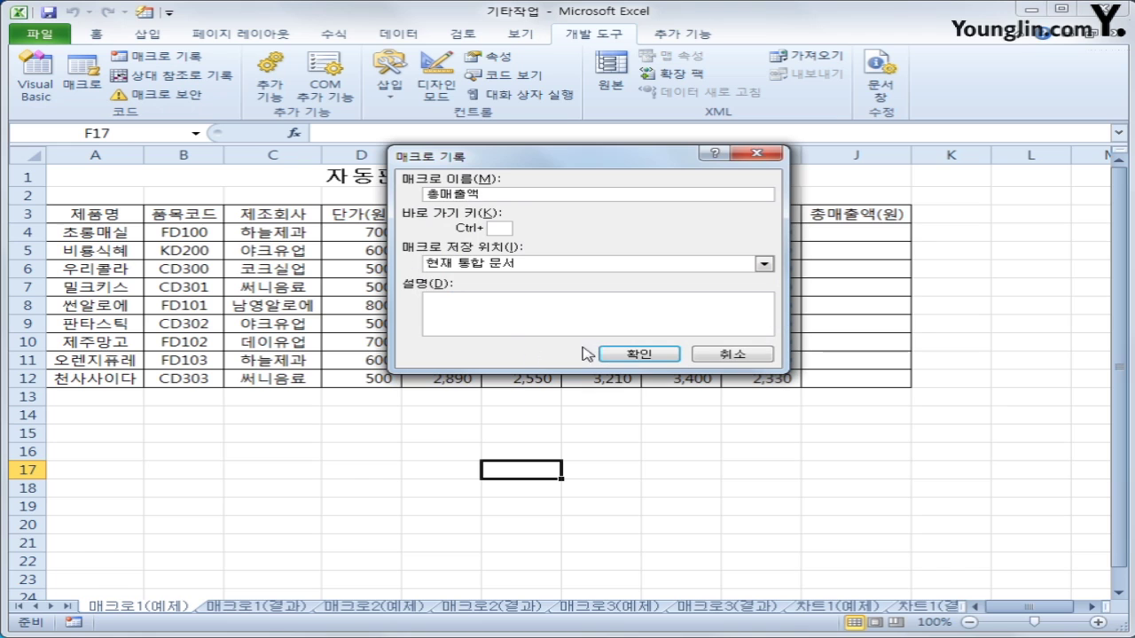
{"action": "left_click", "coordinate": [637, 353]}
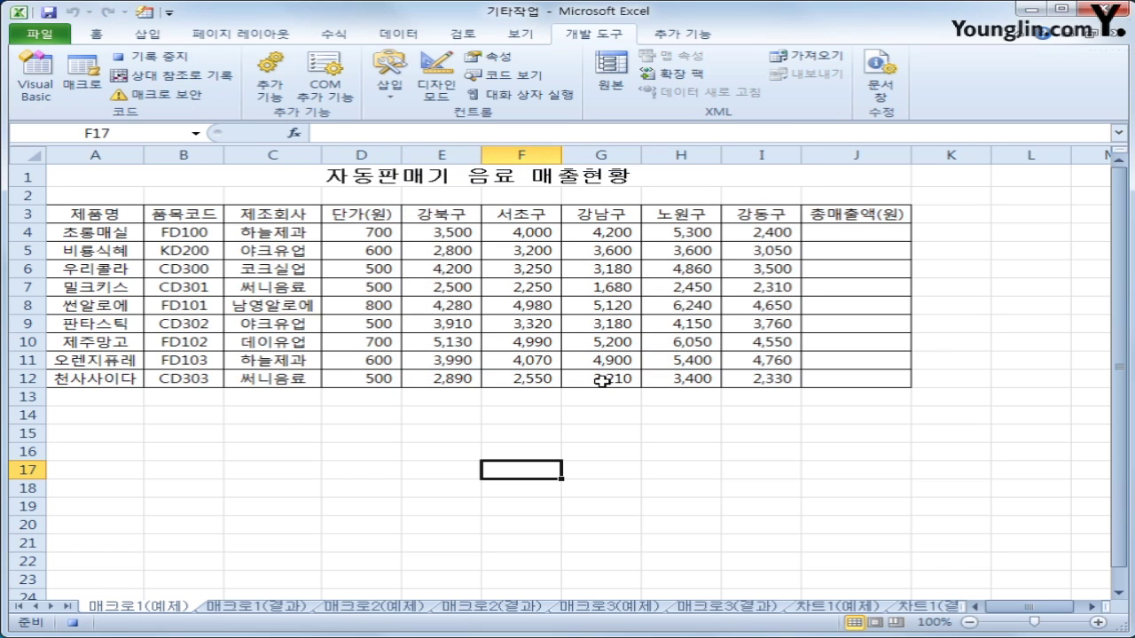
- Enter the formula =SUM(E4:I4)*D4 in cell J4 to calculate the first product's total sales
{"action": "left_click", "coordinate": [842, 231]}
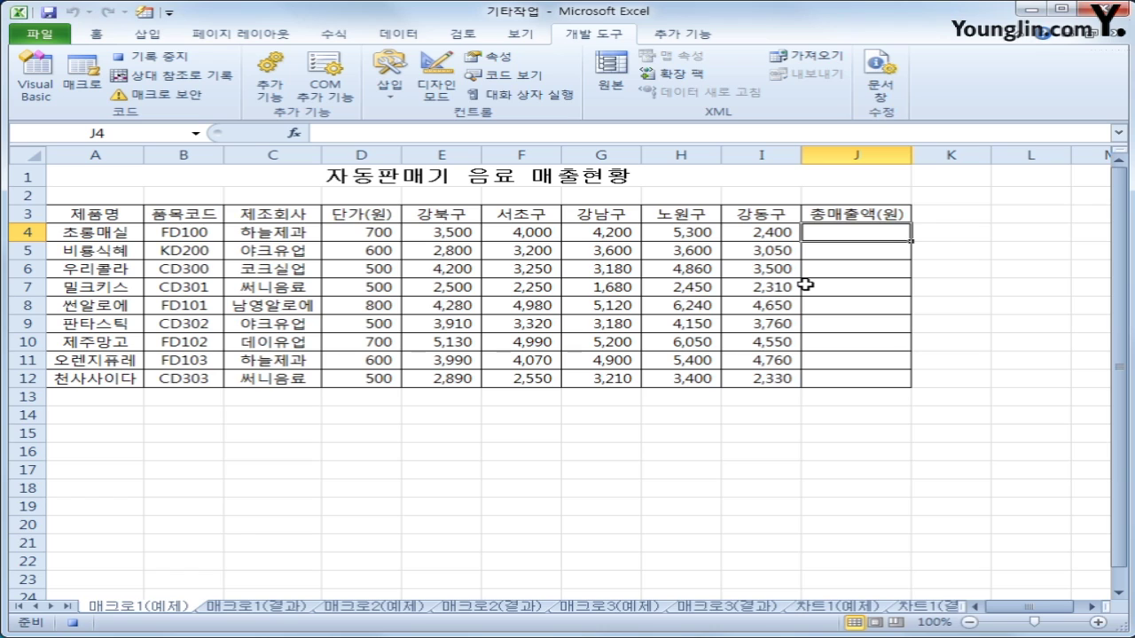
{"action": "type", "text": "=ㄴ"}
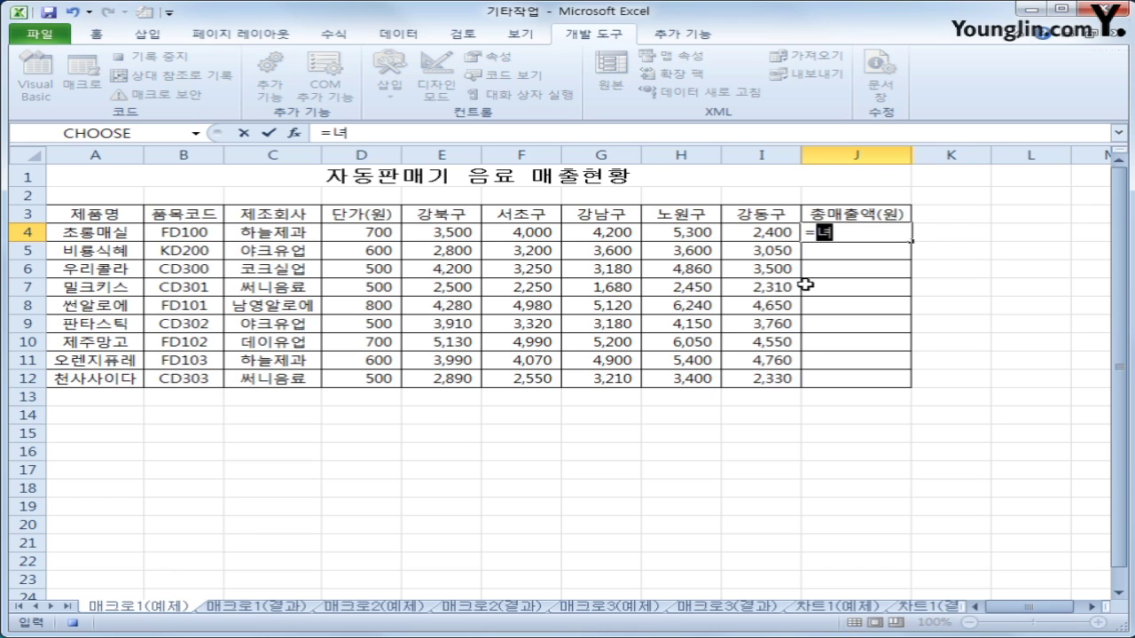
{"action": "key", "text": "BackSpace"}
{"action": "type", "text": "sum("}
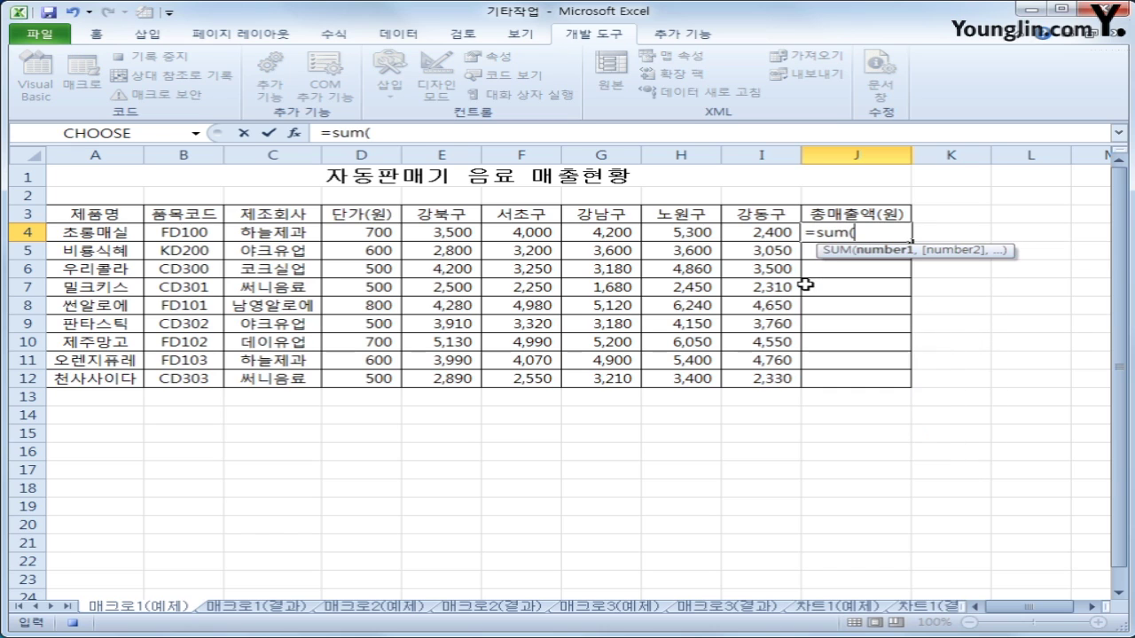
{"action": "left_click_drag", "start_coordinate": [455, 233], "coordinate": [768, 234]}
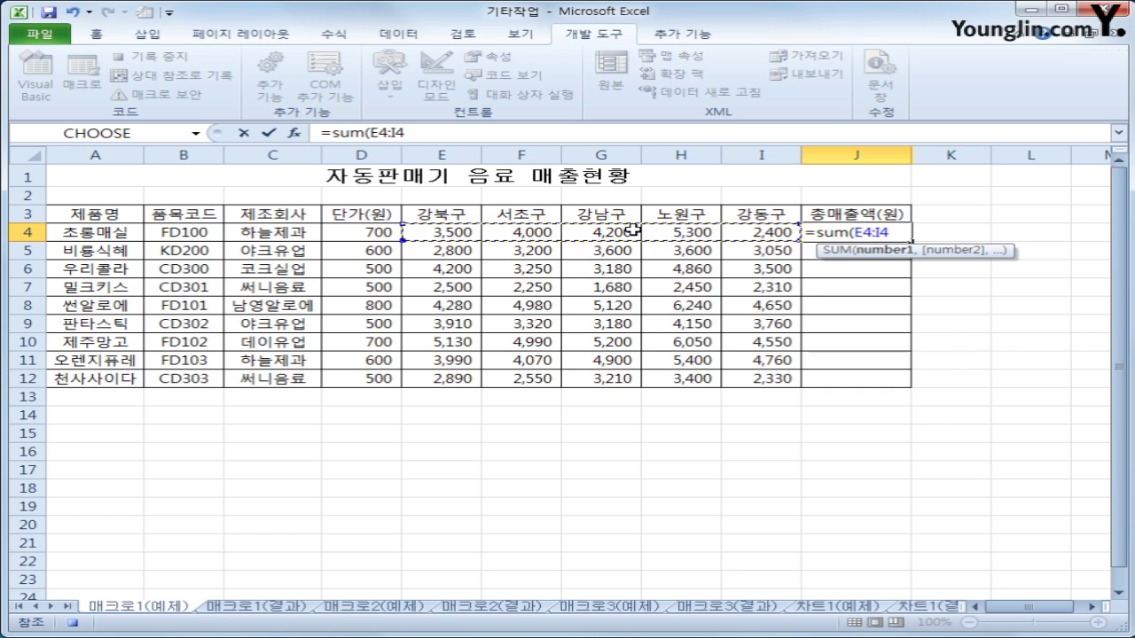
{"action": "type", "text": ")"}
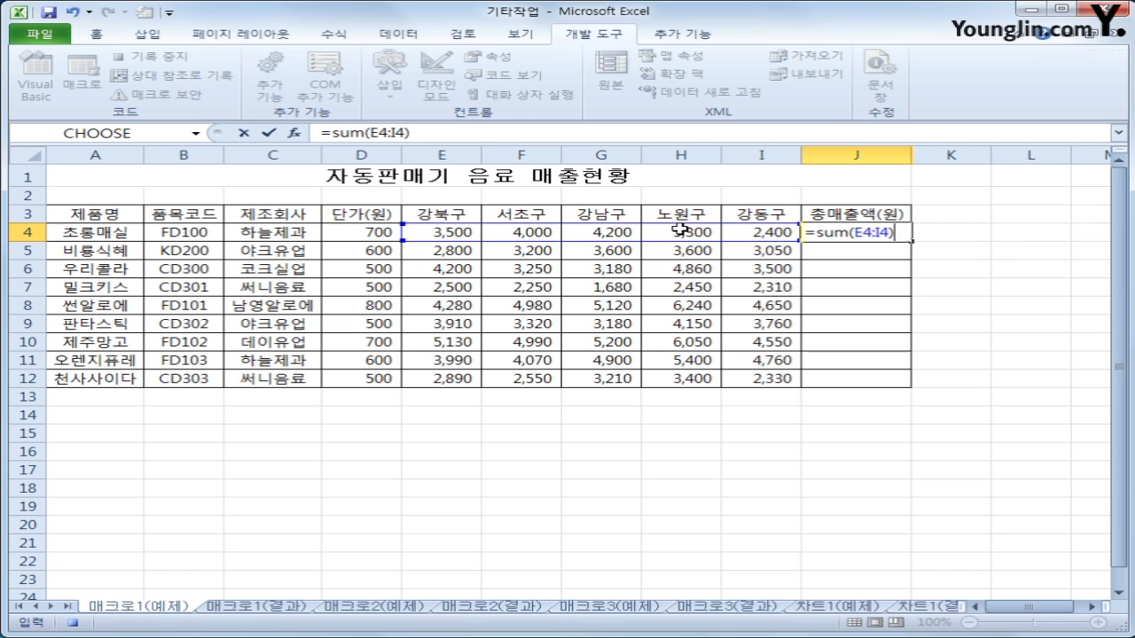
{"action": "type", "text": "*"}
{"action": "left_click", "coordinate": [373, 237]}
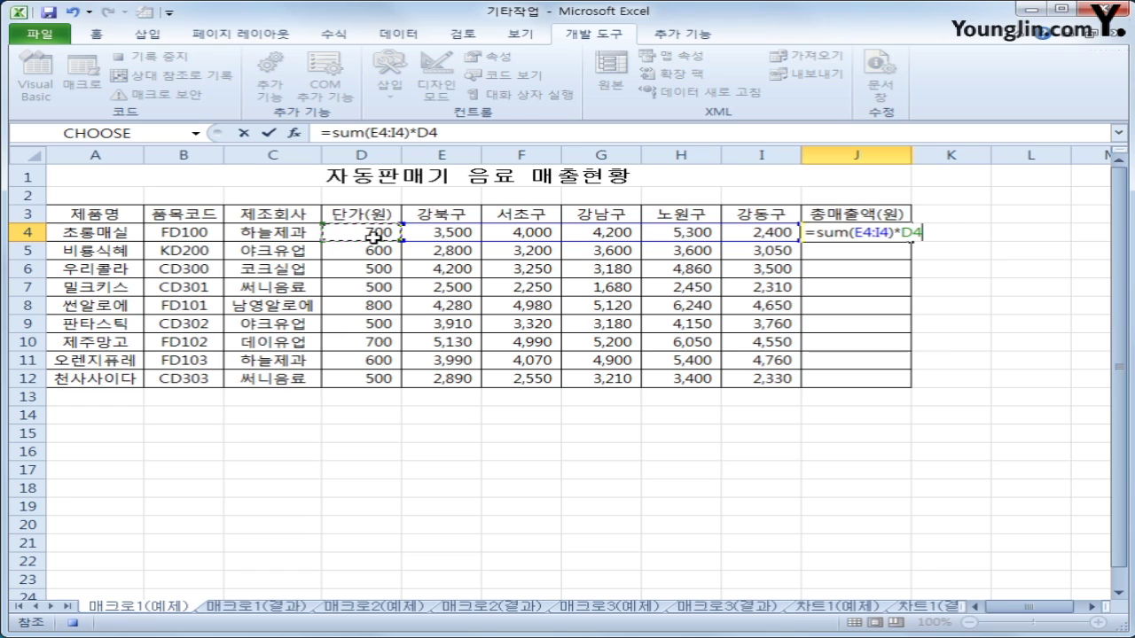
{"action": "key", "text": "Return"}
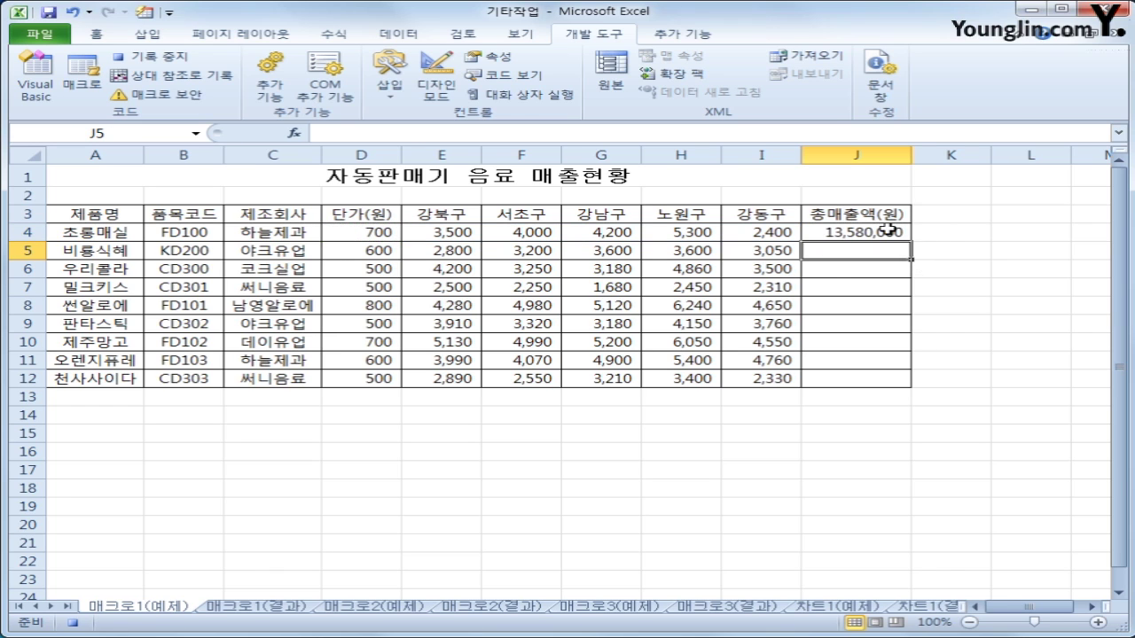
- Fill the total sales formula from J4 down to J12 and stop recording the macro
{"action": "left_click", "coordinate": [888, 230]}
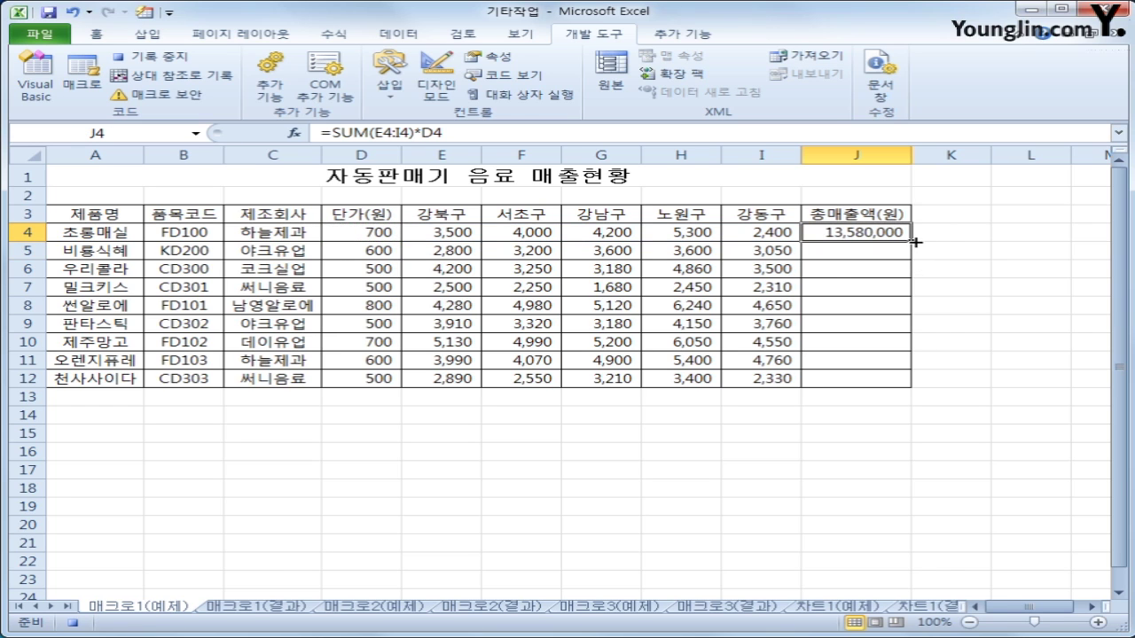
{"action": "left_click_drag", "start_coordinate": [915, 241], "coordinate": [903, 382]}
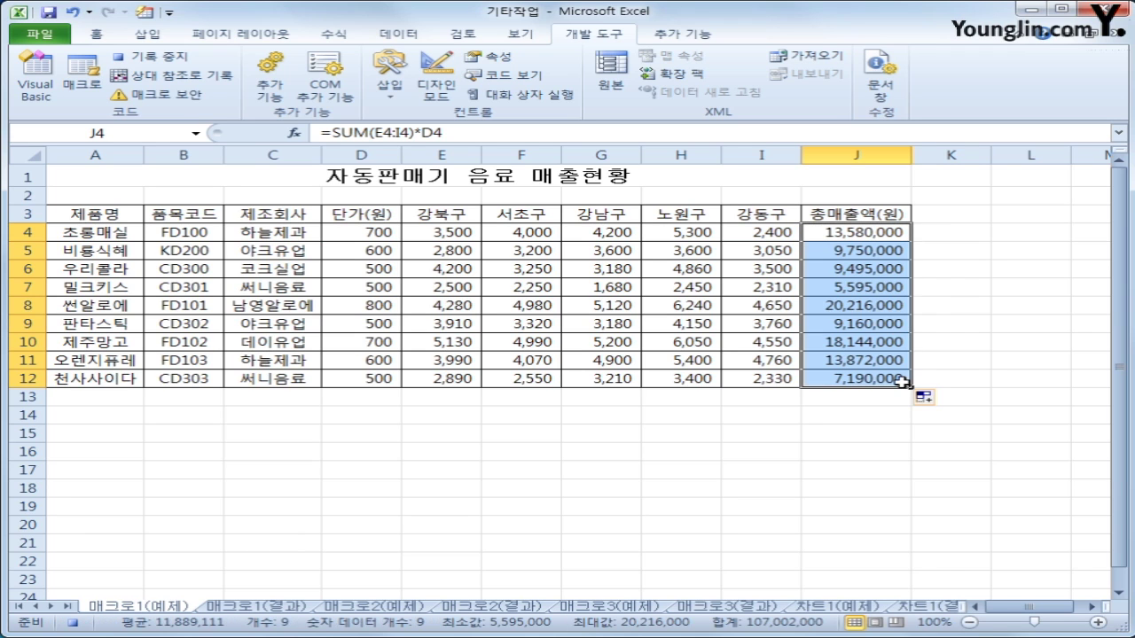
{"action": "left_click", "coordinate": [903, 382]}
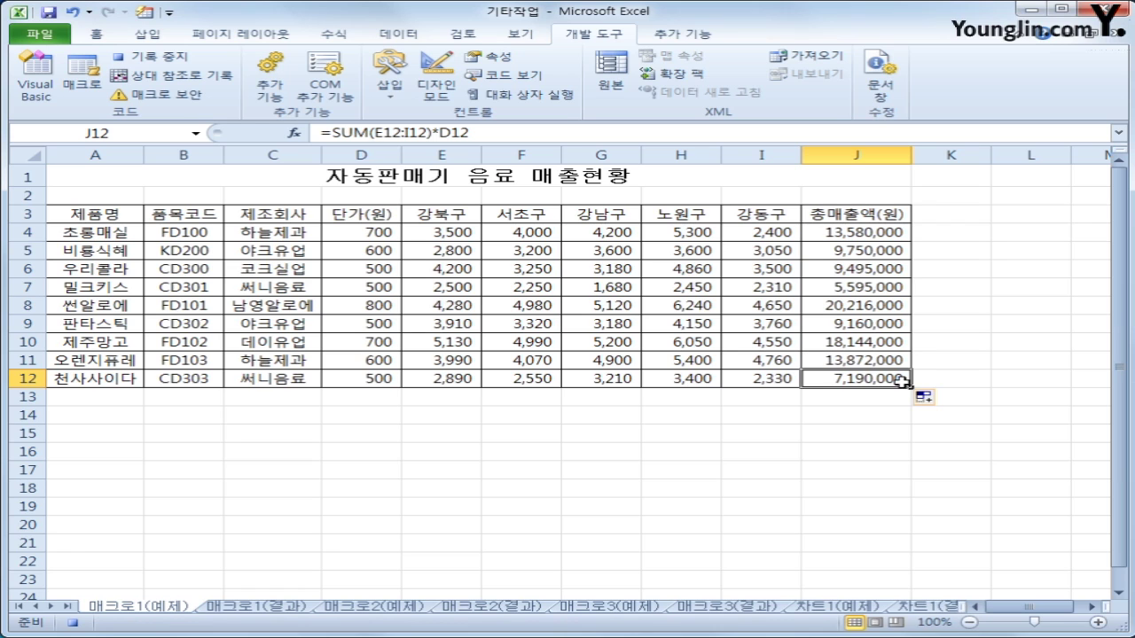
{"action": "left_click", "coordinate": [149, 57]}
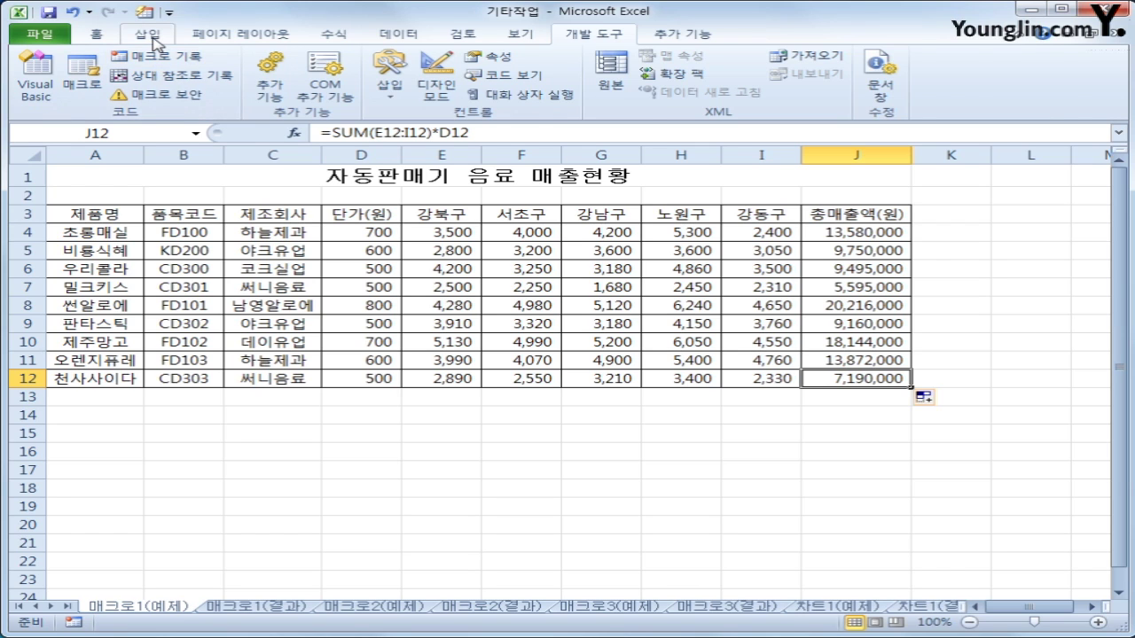
- Draw an octagon about 4.2 cm wide and 1.7 cm high over B14:C16 and label it 총매출액
{"action": "left_click", "coordinate": [147, 36]}
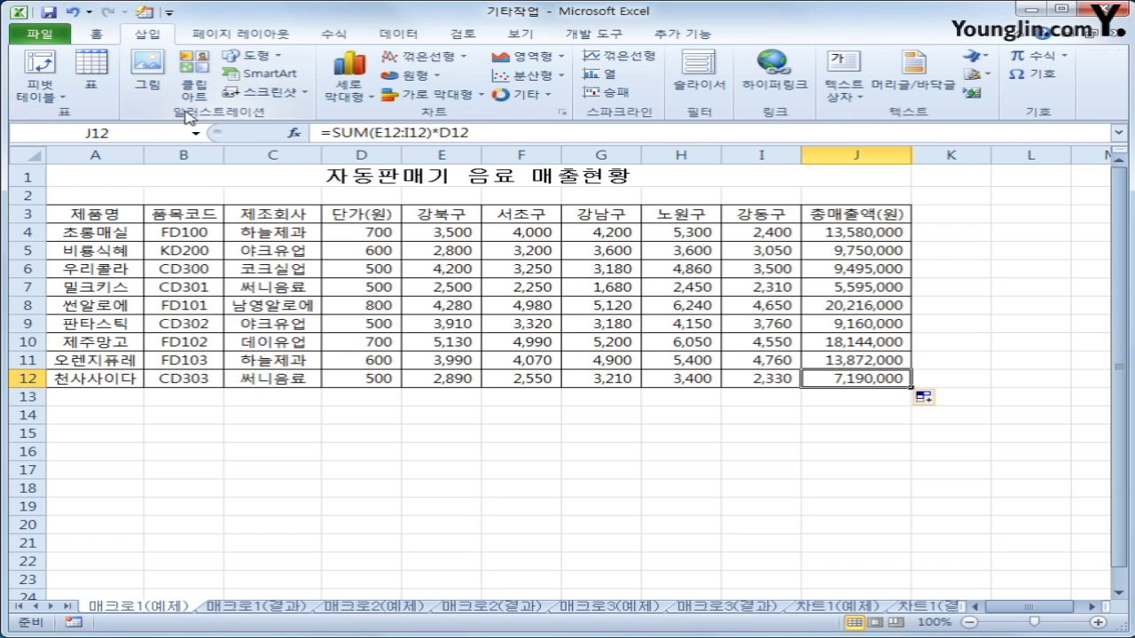
{"action": "left_click", "coordinate": [264, 59]}
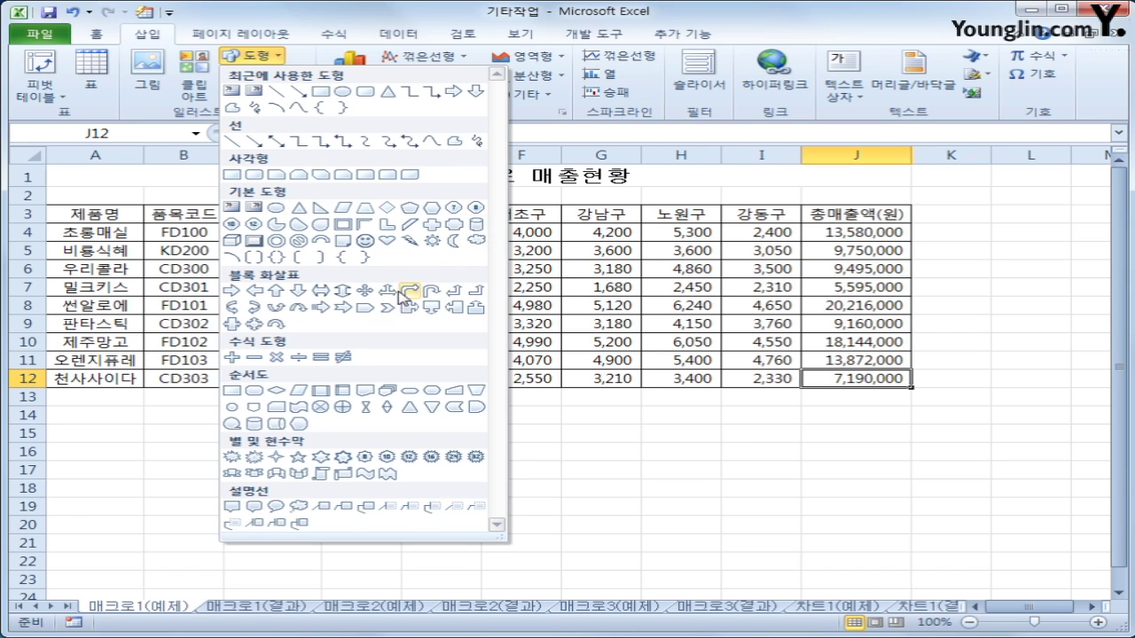
{"action": "left_click", "coordinate": [476, 210]}
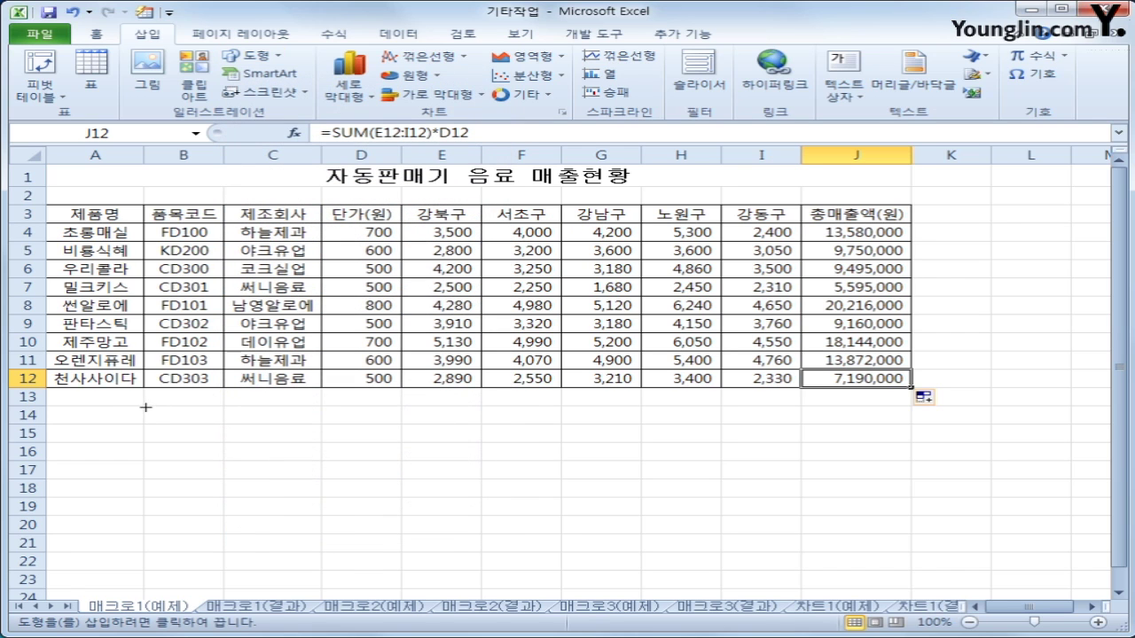
{"action": "mouse_move", "coordinate": [145, 406]}
{"action": "left_mouse_down"}
{"action": "mouse_move", "coordinate": [279, 436]}
{"action": "mouse_move", "coordinate": [285, 462]}
{"action": "left_mouse_up"}
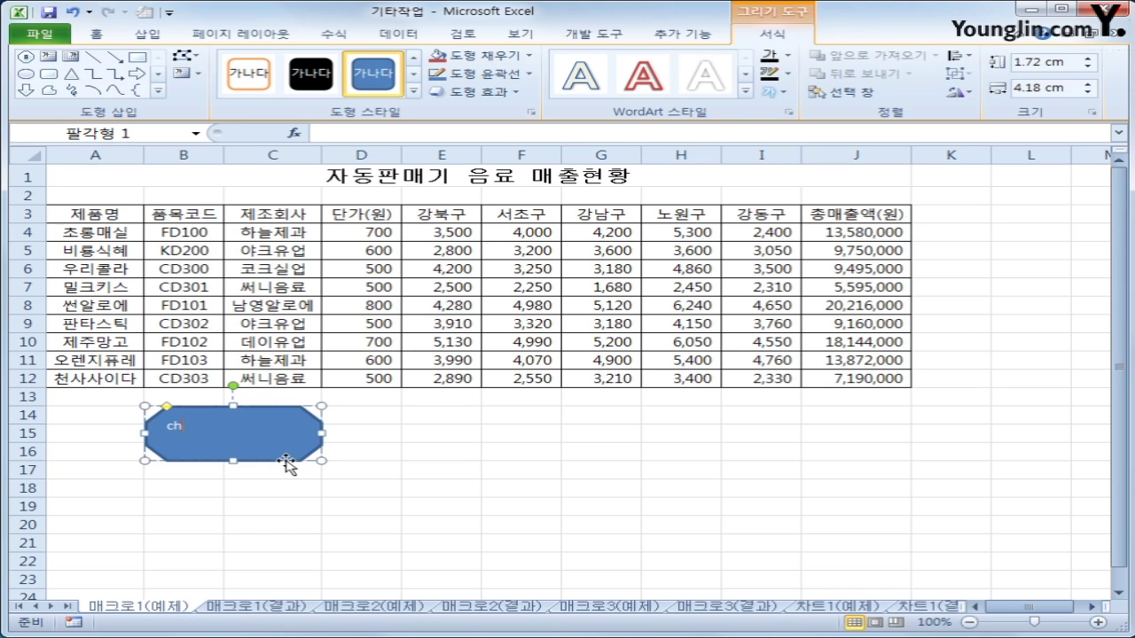
{"action": "type", "text": "총매출액"}
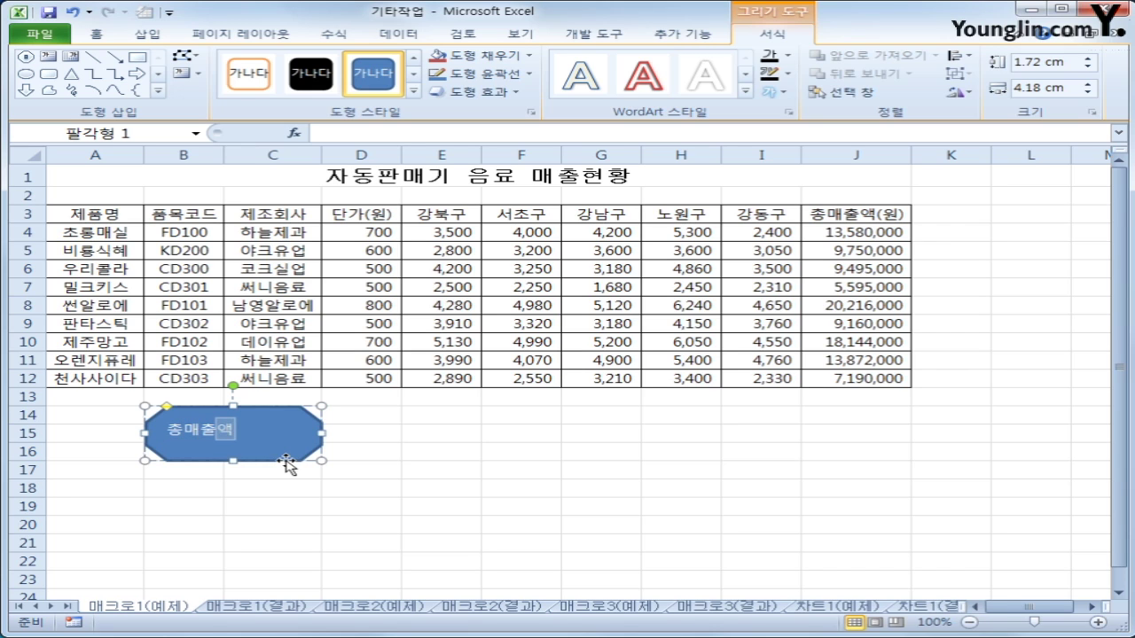
{"action": "left_click", "coordinate": [286, 461]}
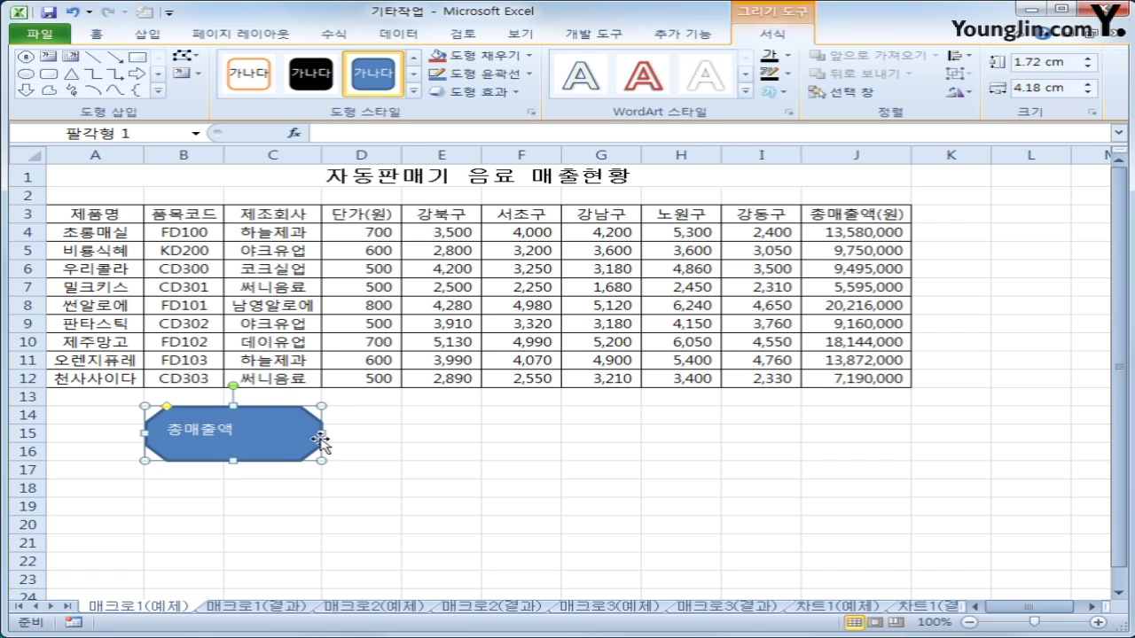
- Assign the 총매출액 macro to the octagon shape
{"action": "right_click", "coordinate": [264, 416]}
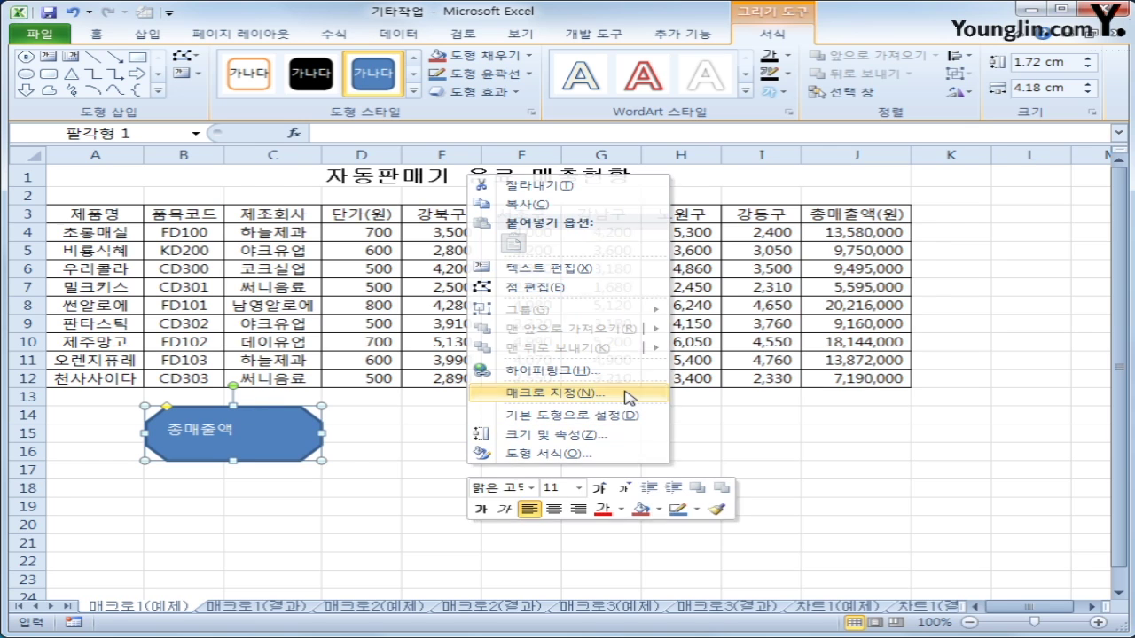
{"action": "left_click", "coordinate": [628, 393]}
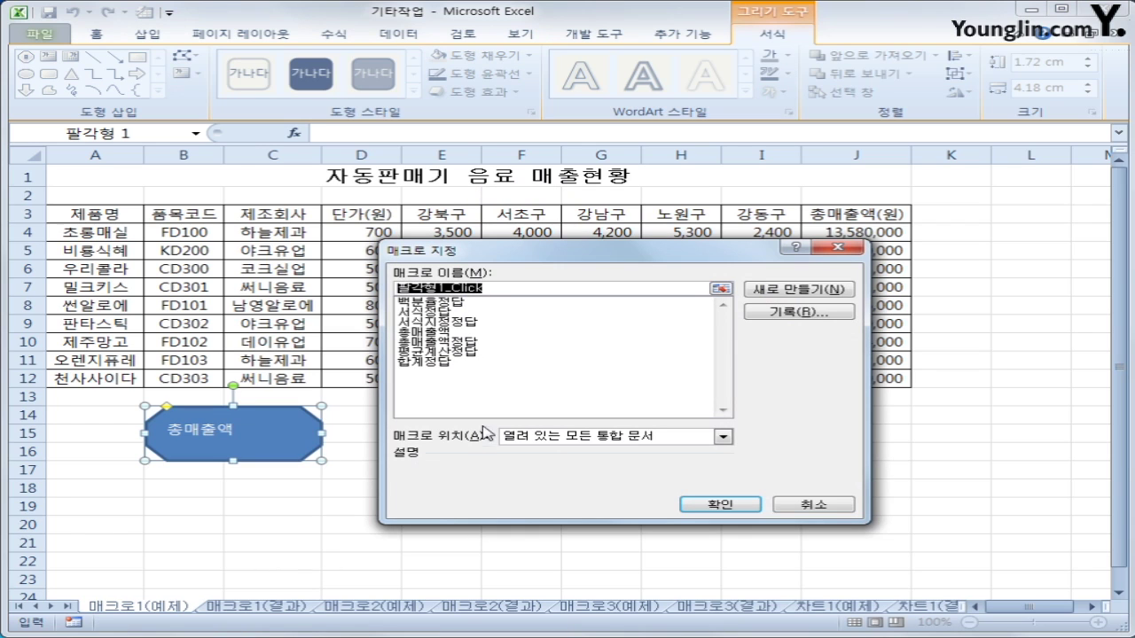
{"action": "left_click", "coordinate": [448, 333]}
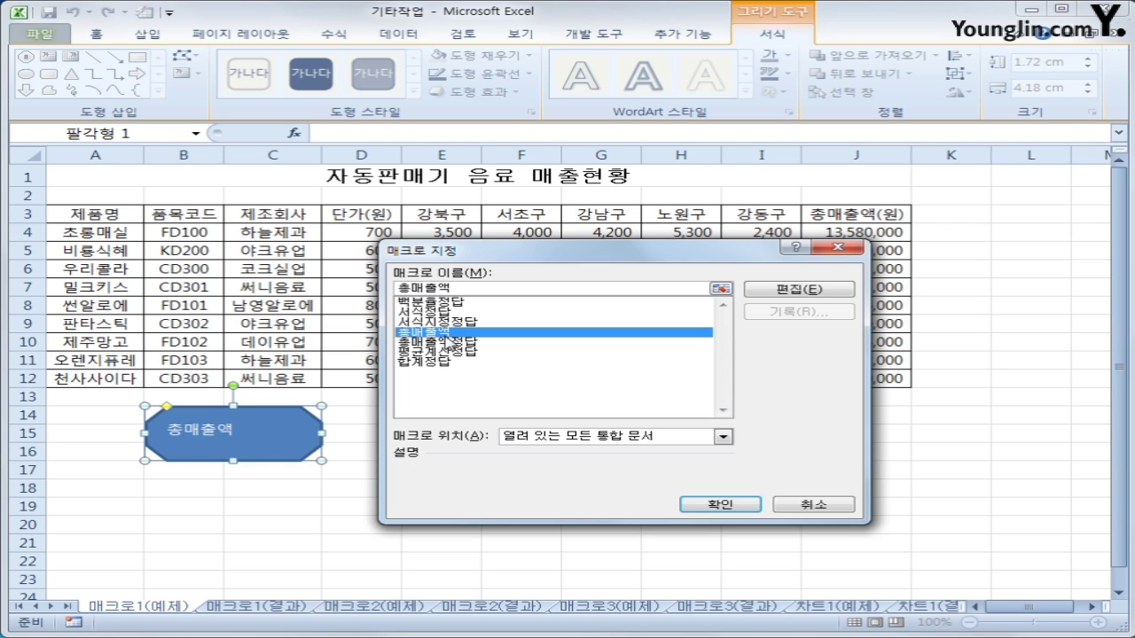
{"action": "left_click", "coordinate": [698, 503]}
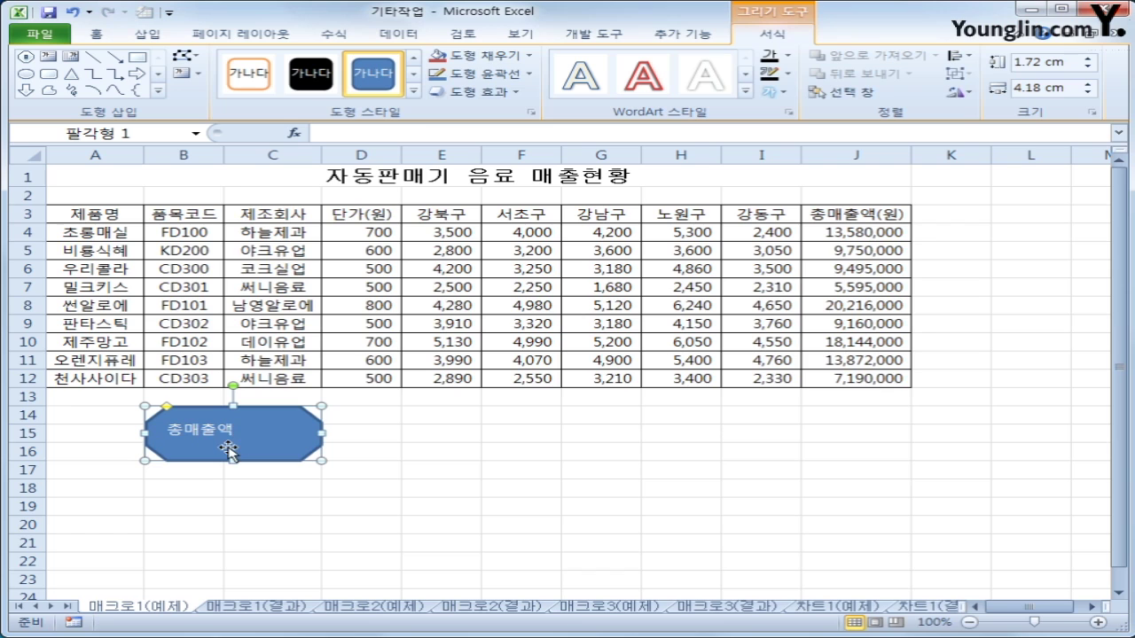
- Centre the octagon's label both vertically and horizontally, then deselect the shape
{"action": "left_click", "coordinate": [98, 36]}
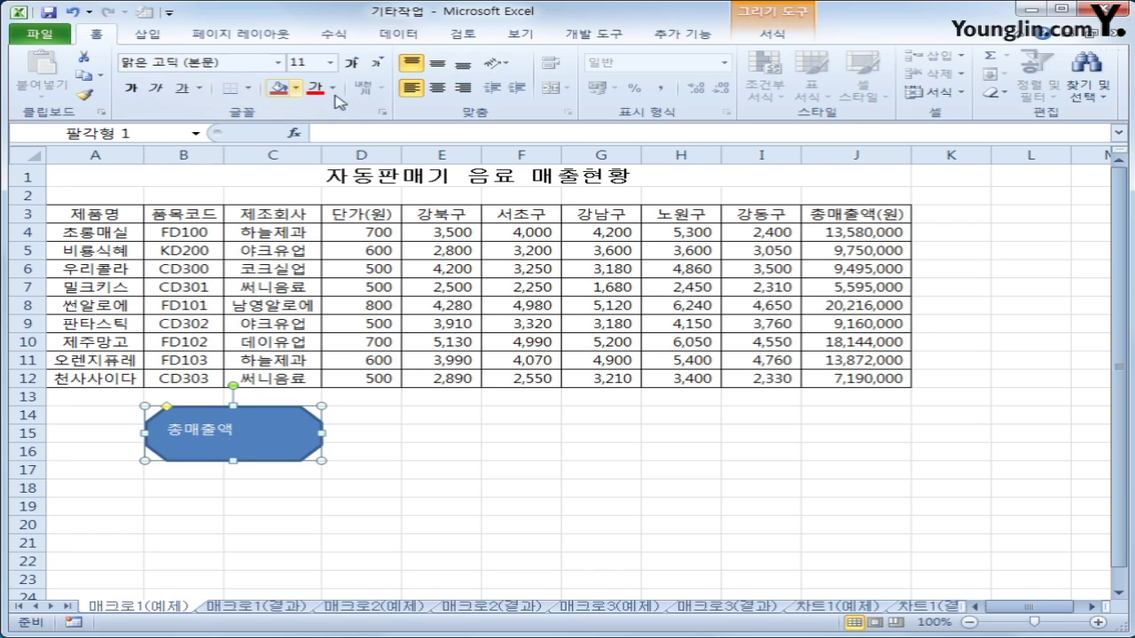
{"action": "left_click", "coordinate": [437, 64]}
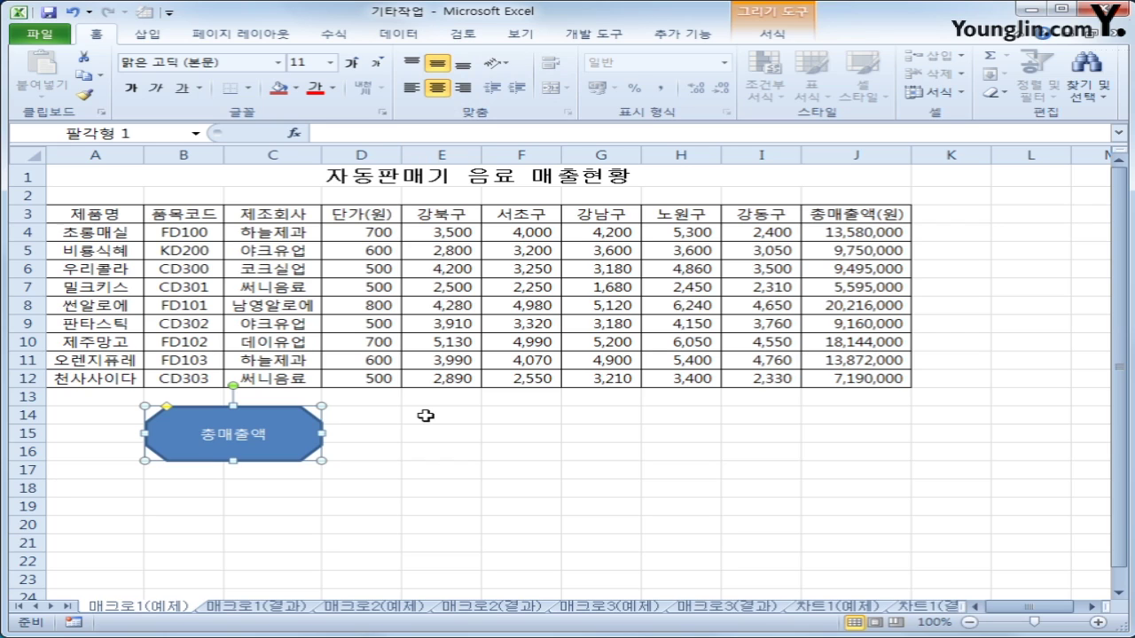
{"action": "left_click", "coordinate": [569, 471]}
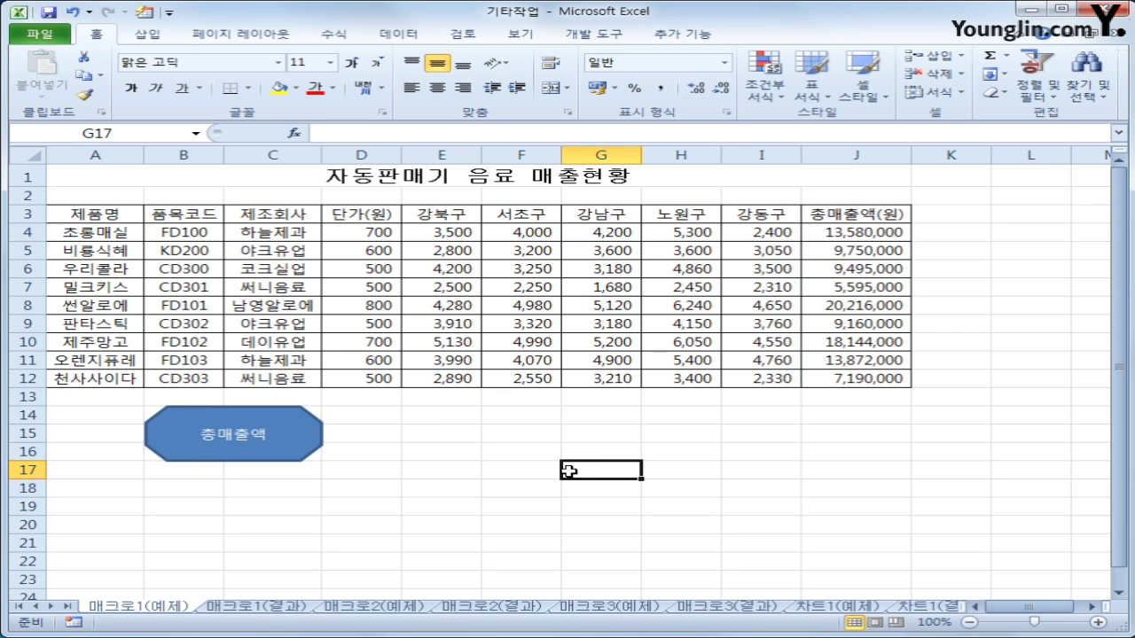
- Start recording a new macro named 서식 in the current workbook
{"action": "left_click", "coordinate": [590, 37]}
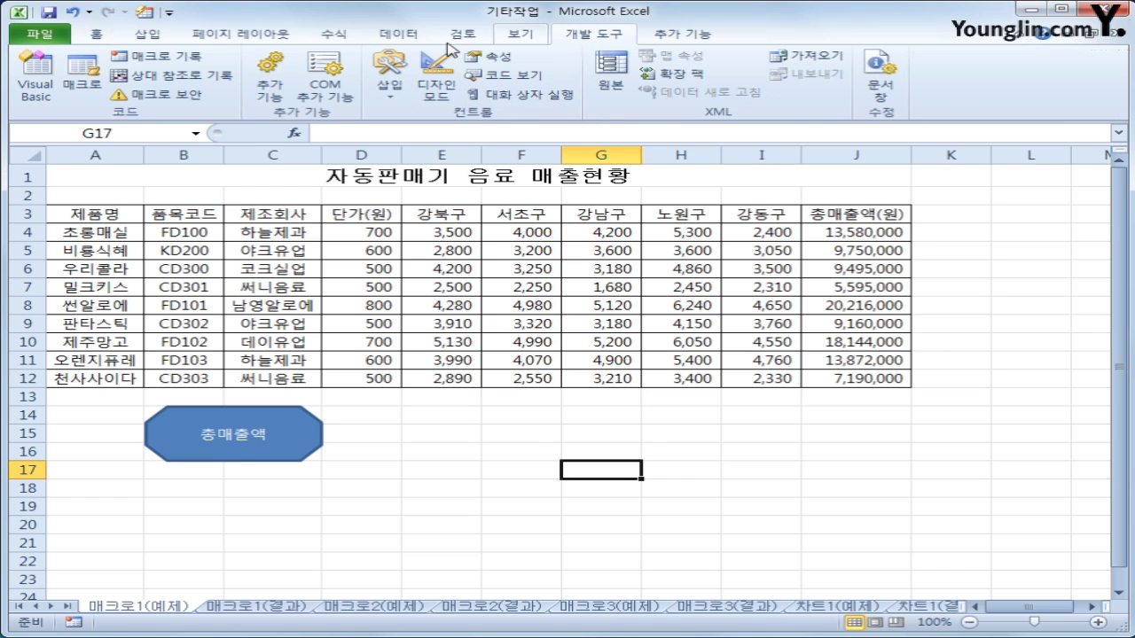
{"action": "left_click", "coordinate": [194, 65]}
{"action": "type", "text": "서식"}
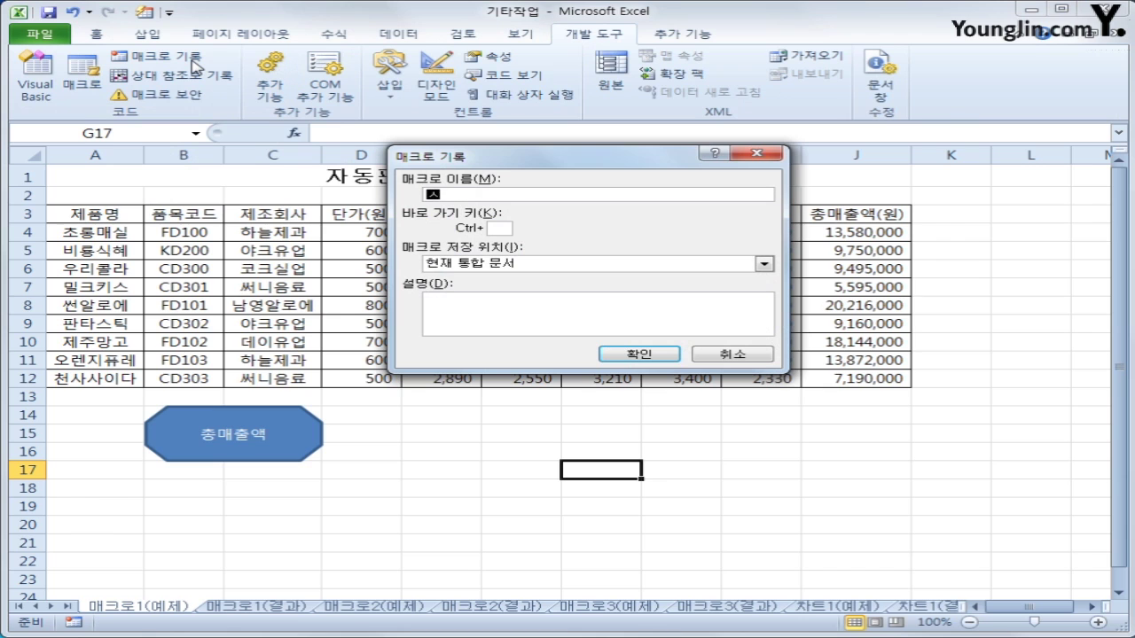
{"action": "key", "text": "Return"}
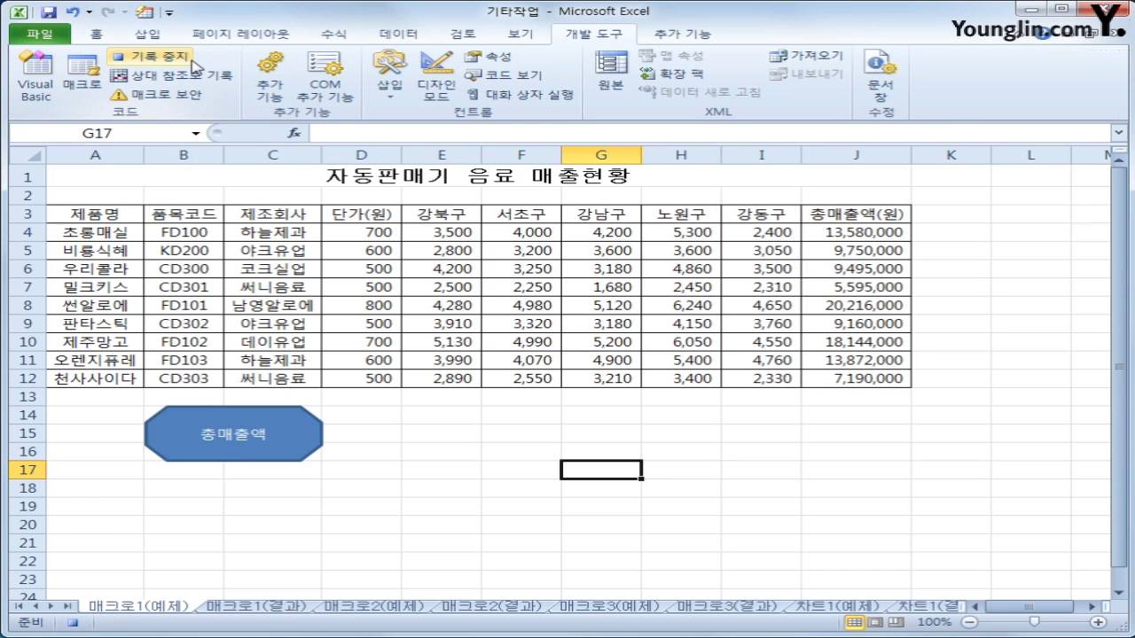
- Make the header cells A3:J3 bold and fill them with the standard blue colour
{"action": "left_click", "coordinate": [77, 214]}
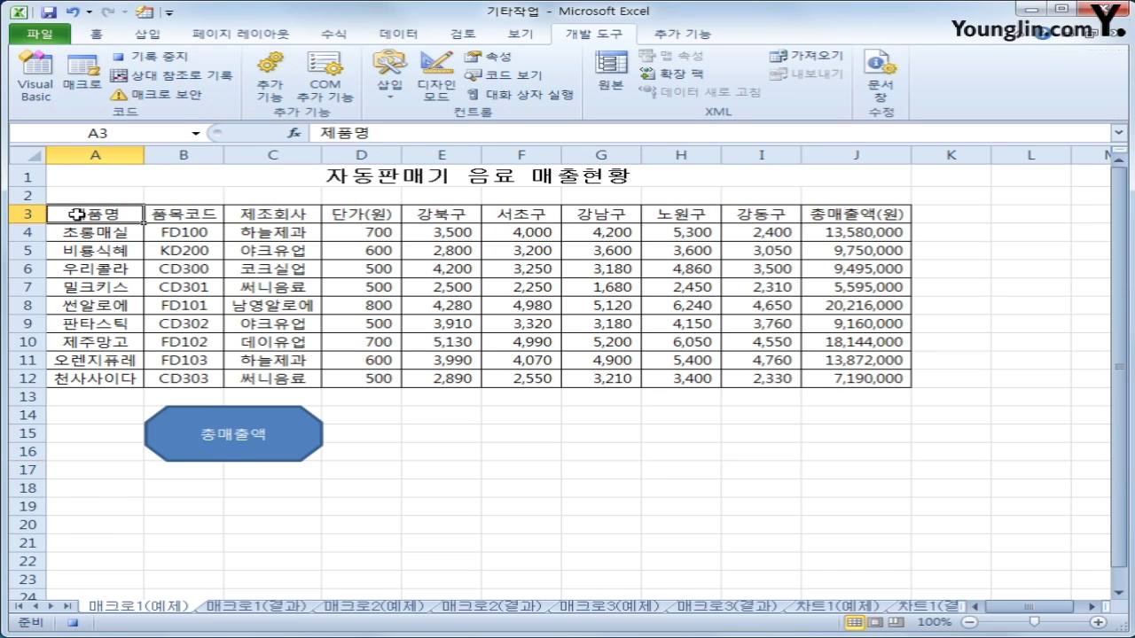
{"action": "left_click_drag", "start_coordinate": [77, 213], "coordinate": [813, 209]}
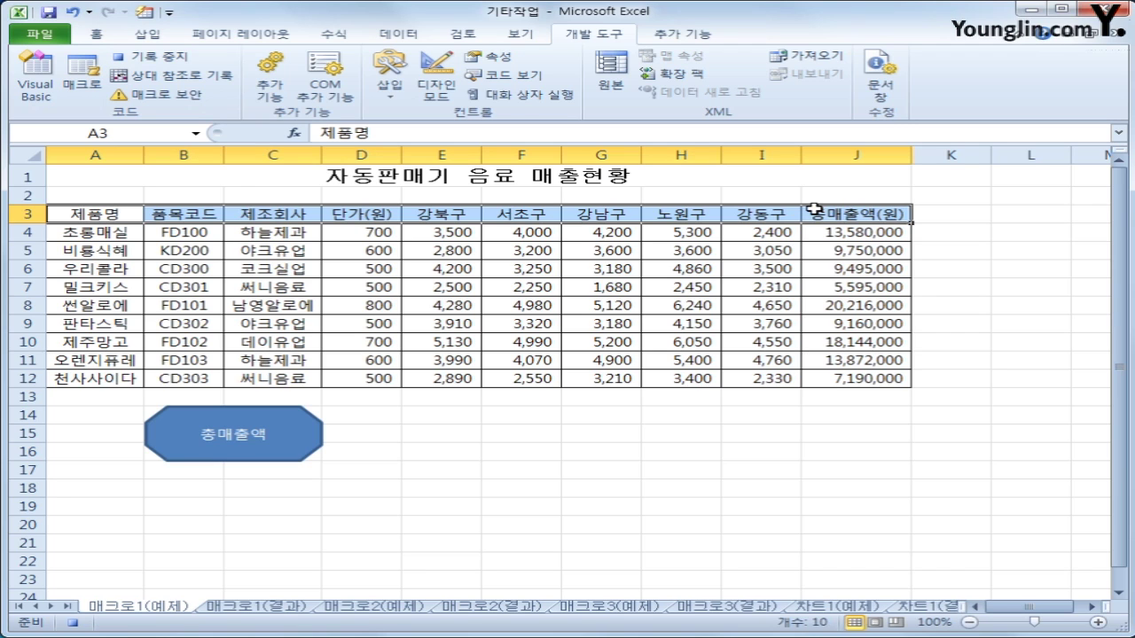
{"action": "left_click", "coordinate": [97, 35]}
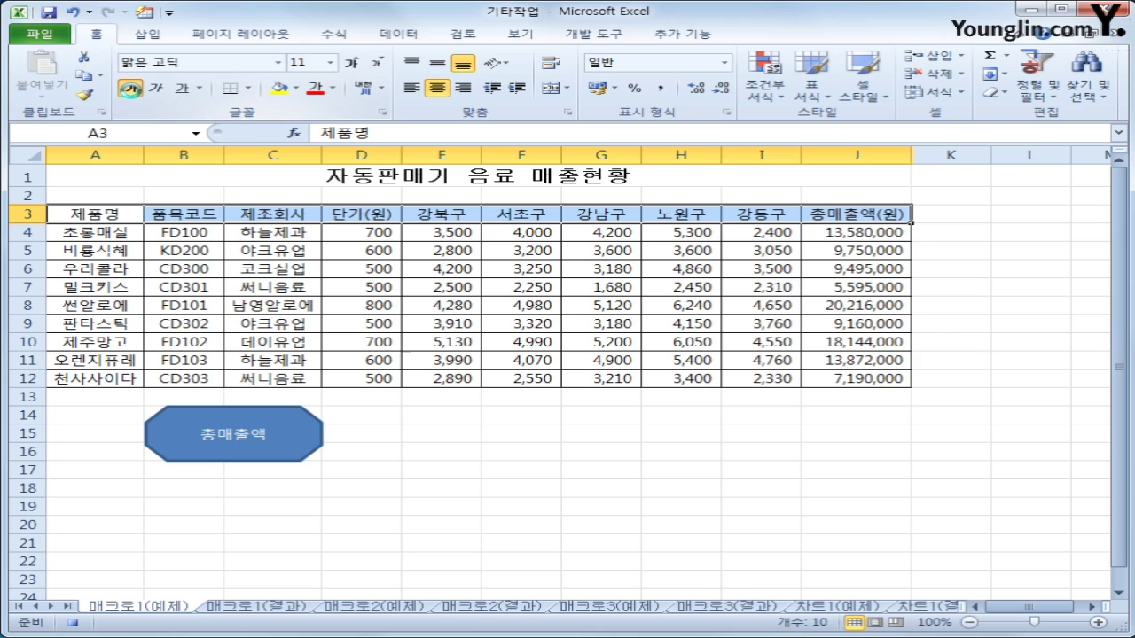
{"action": "left_click", "coordinate": [132, 89]}
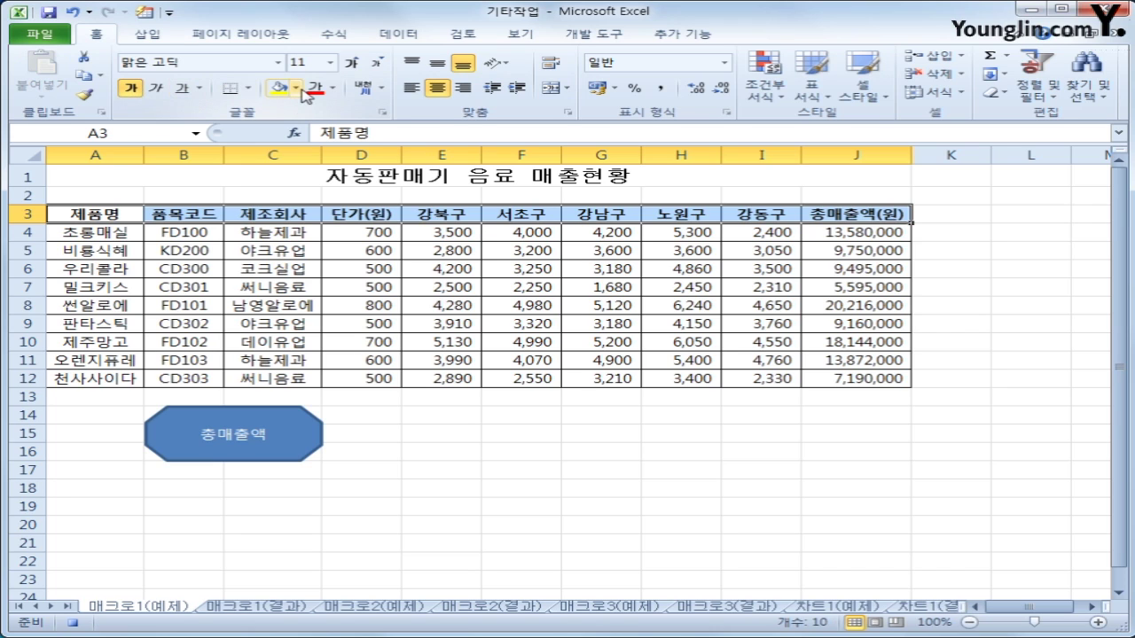
{"action": "left_click", "coordinate": [297, 88]}
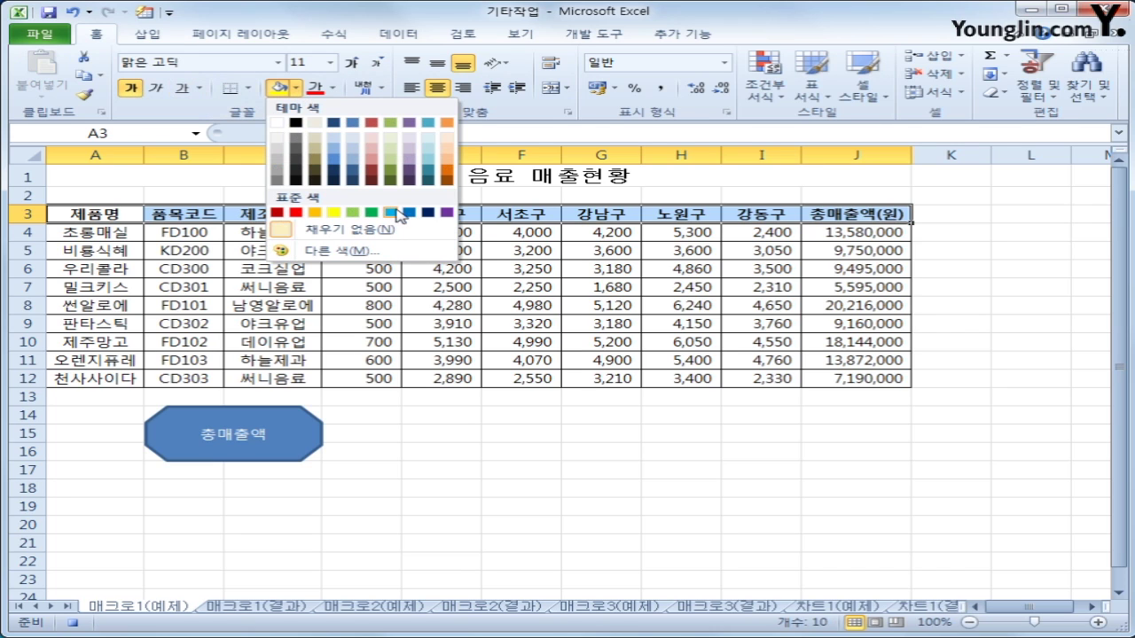
{"action": "left_click", "coordinate": [409, 214]}
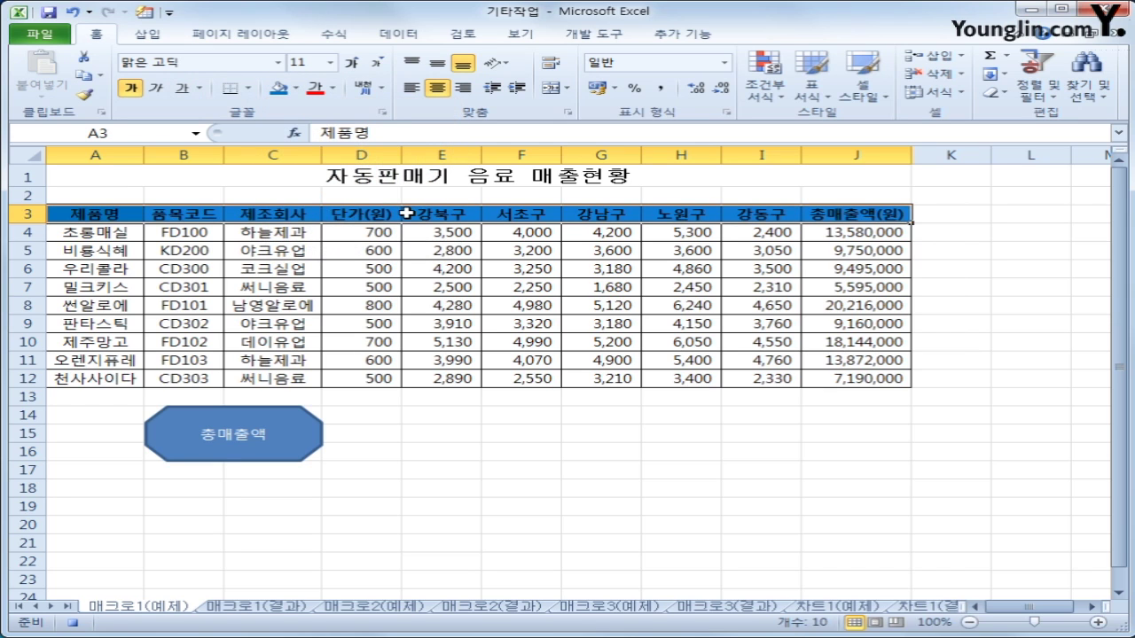
- Set the header row's font colour to white (흰색, 배경 1) and stop recording the macro
{"action": "left_click", "coordinate": [332, 88]}
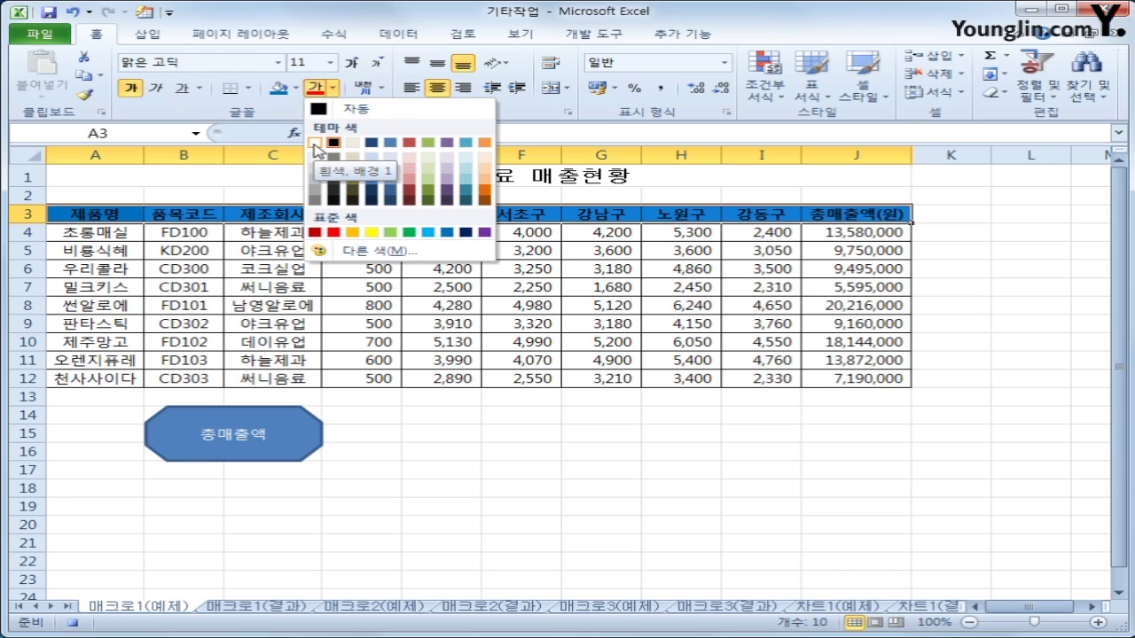
{"action": "left_click", "coordinate": [315, 145]}
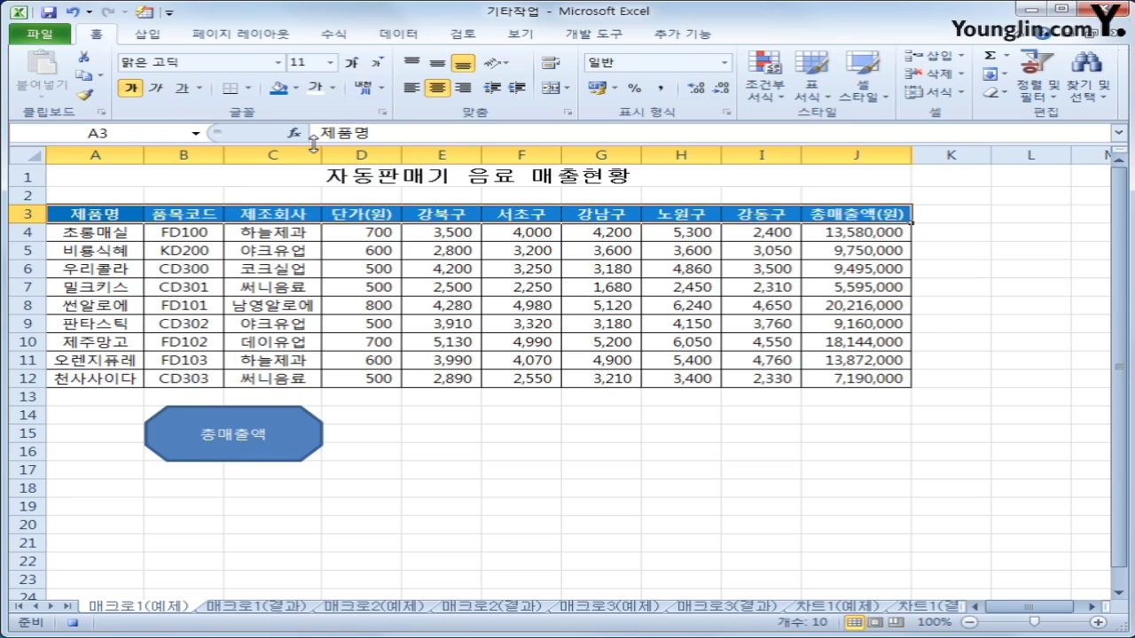
{"action": "left_click", "coordinate": [76, 216]}
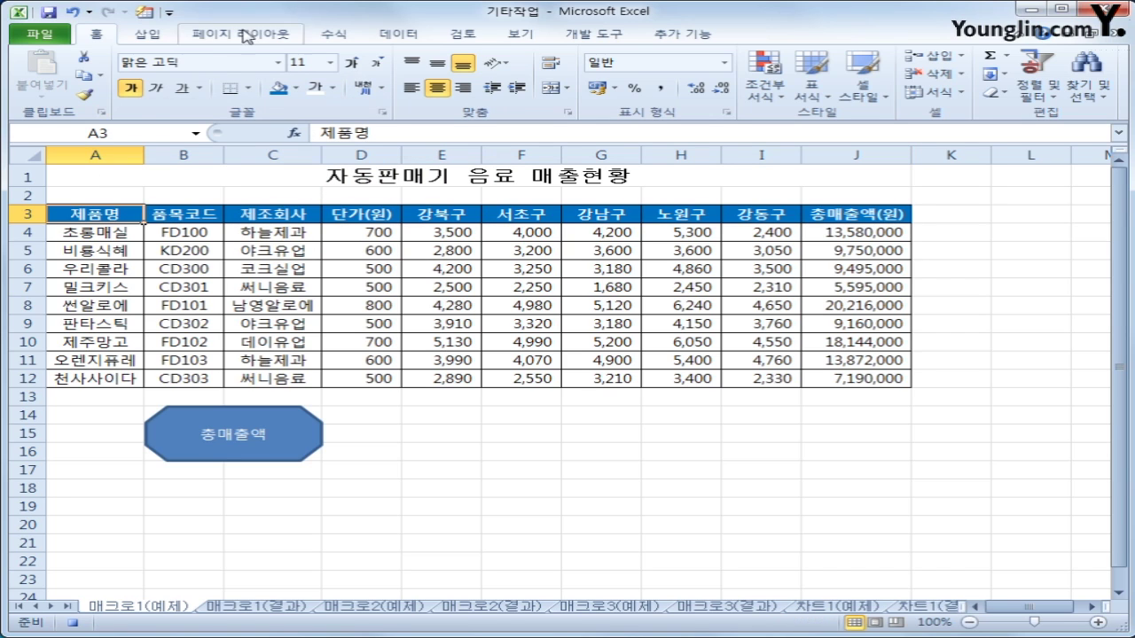
{"action": "left_click", "coordinate": [570, 39]}
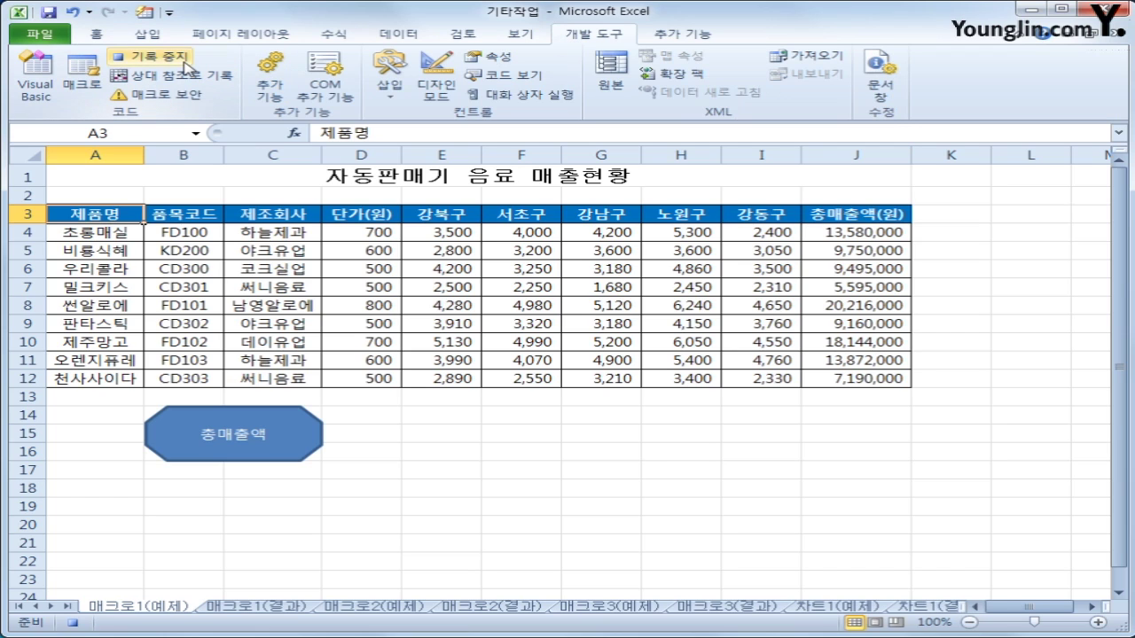
{"action": "left_click", "coordinate": [187, 67]}
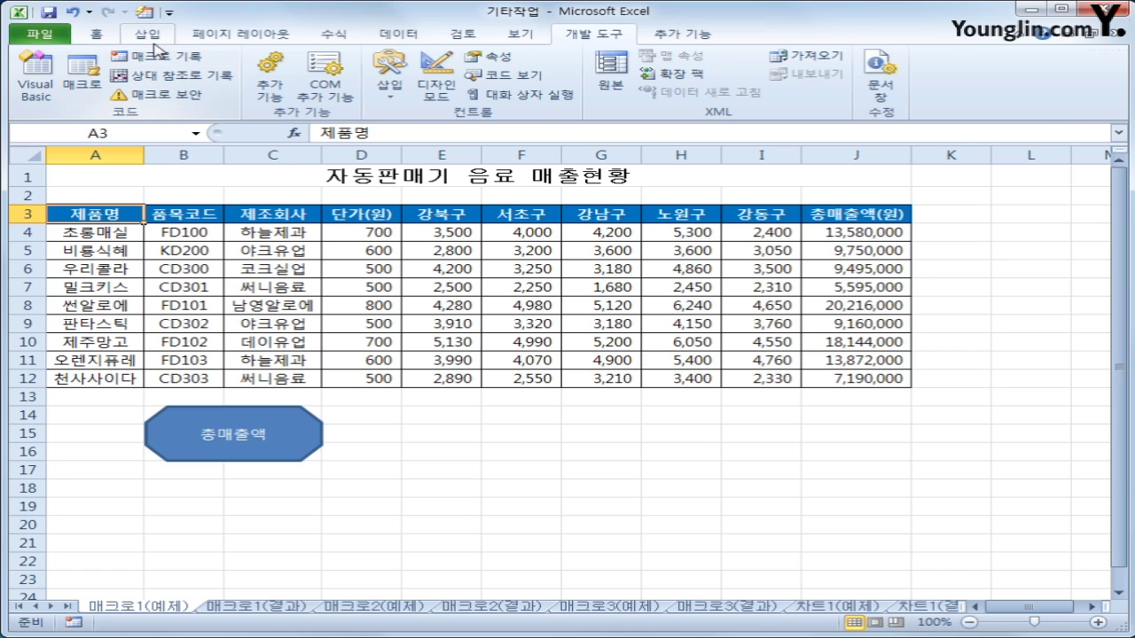
- Draw an ellipse about 3.84 cm wide and 1.75 cm high over E14:F16 and label it 서식
{"action": "left_click", "coordinate": [156, 38]}
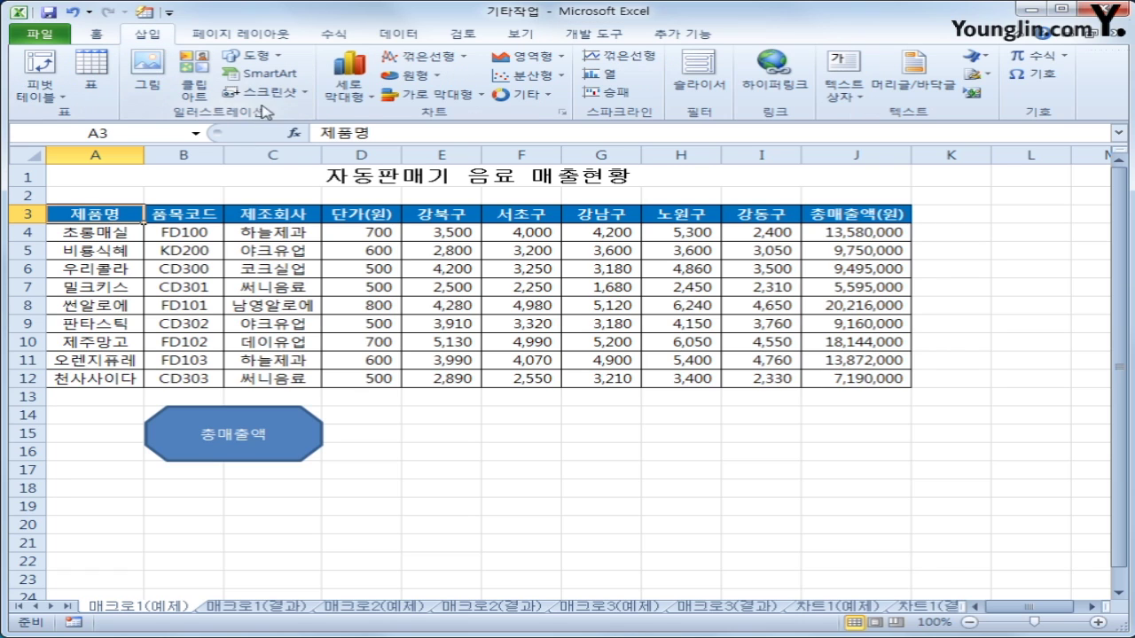
{"action": "left_click", "coordinate": [250, 61]}
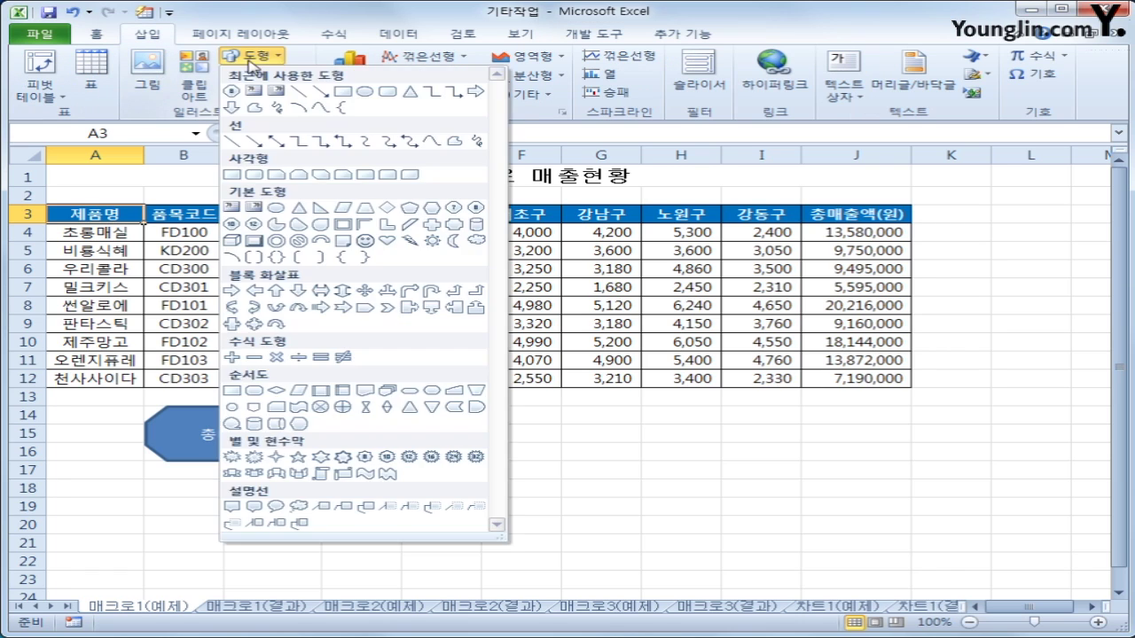
{"action": "left_click", "coordinate": [278, 210]}
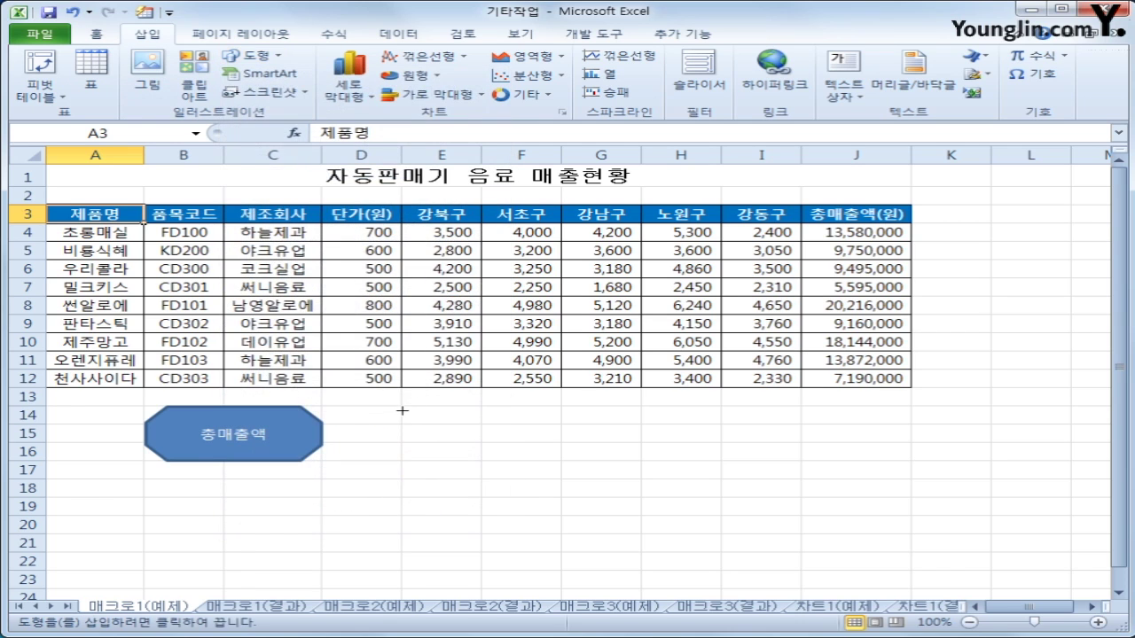
{"action": "left_click_drag", "start_coordinate": [400, 407], "coordinate": [532, 456]}
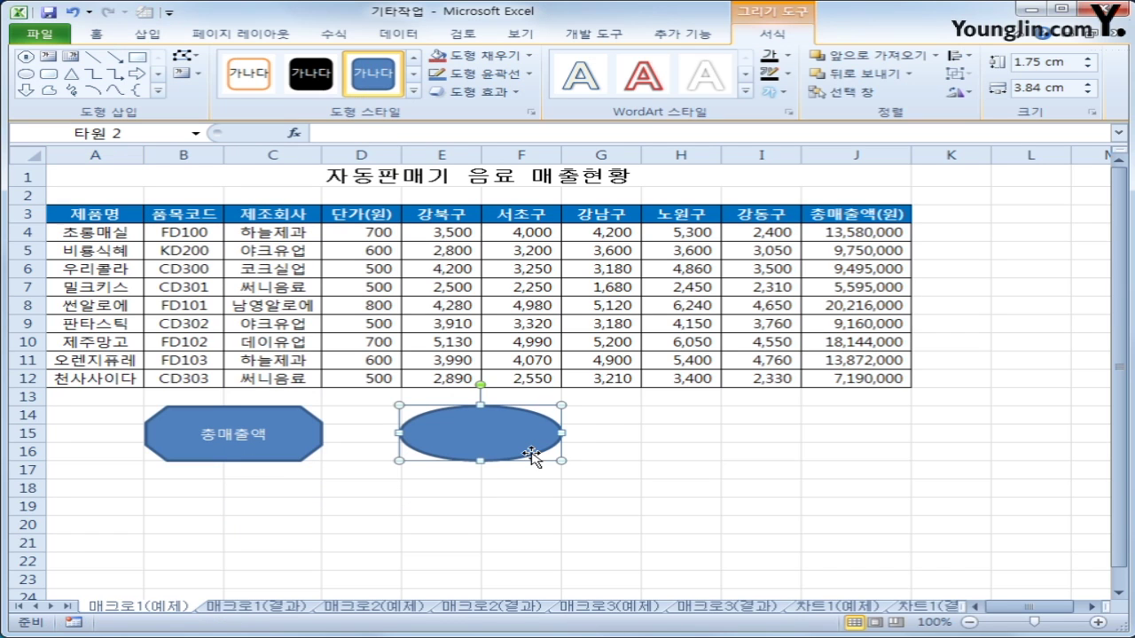
{"action": "type", "text": "서식"}
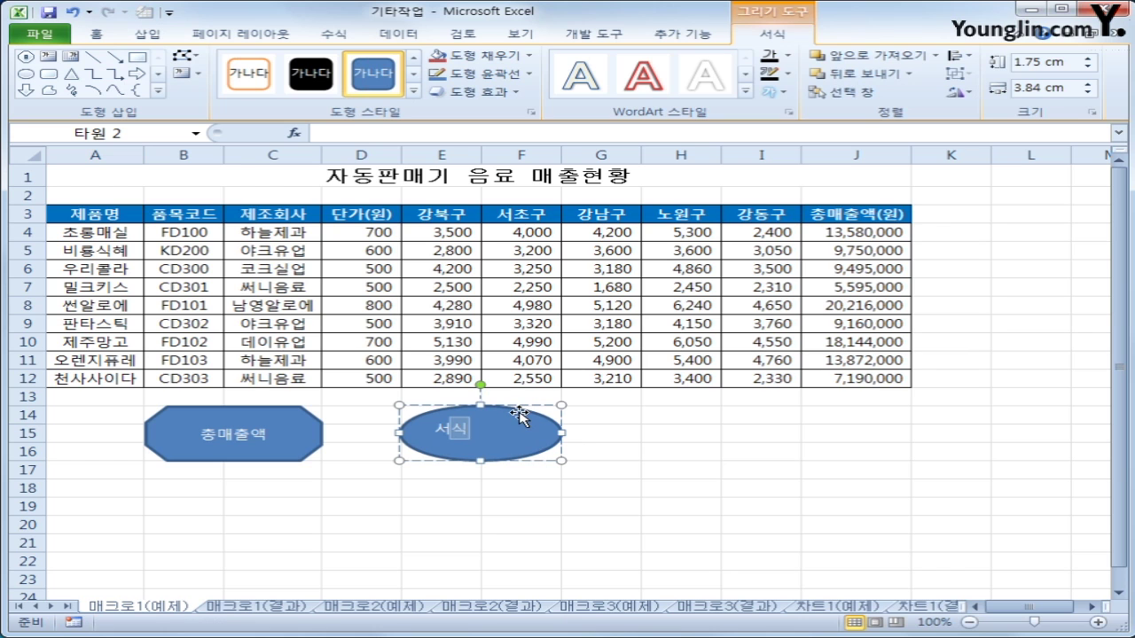
- Assign the 서식 macro to the ellipse shape
{"action": "right_click", "coordinate": [520, 416]}
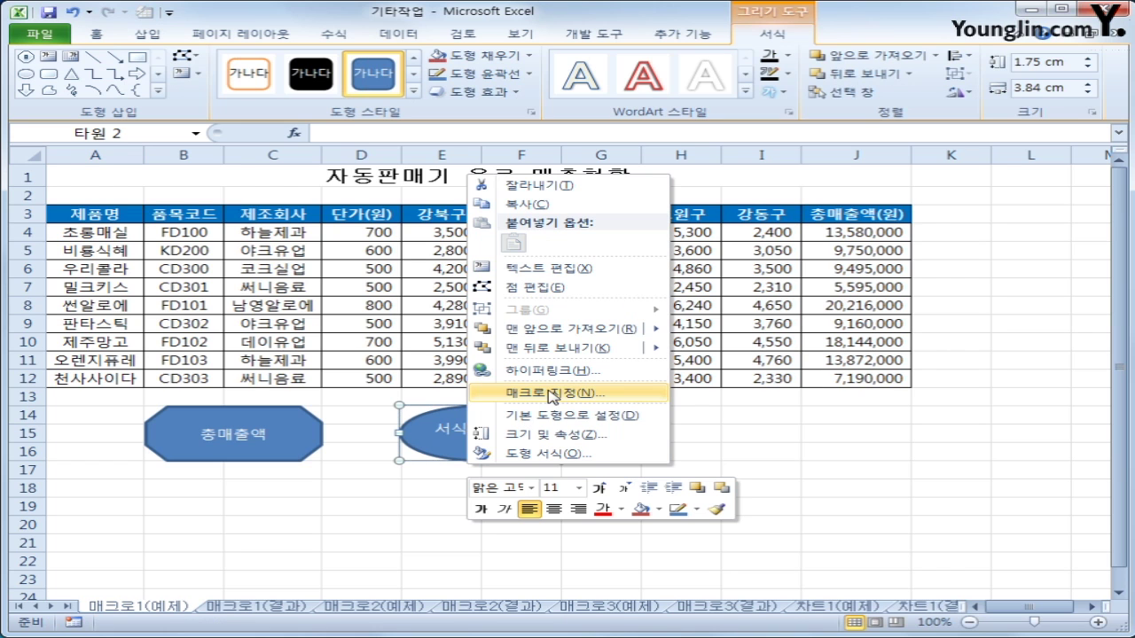
{"action": "left_click", "coordinate": [552, 396]}
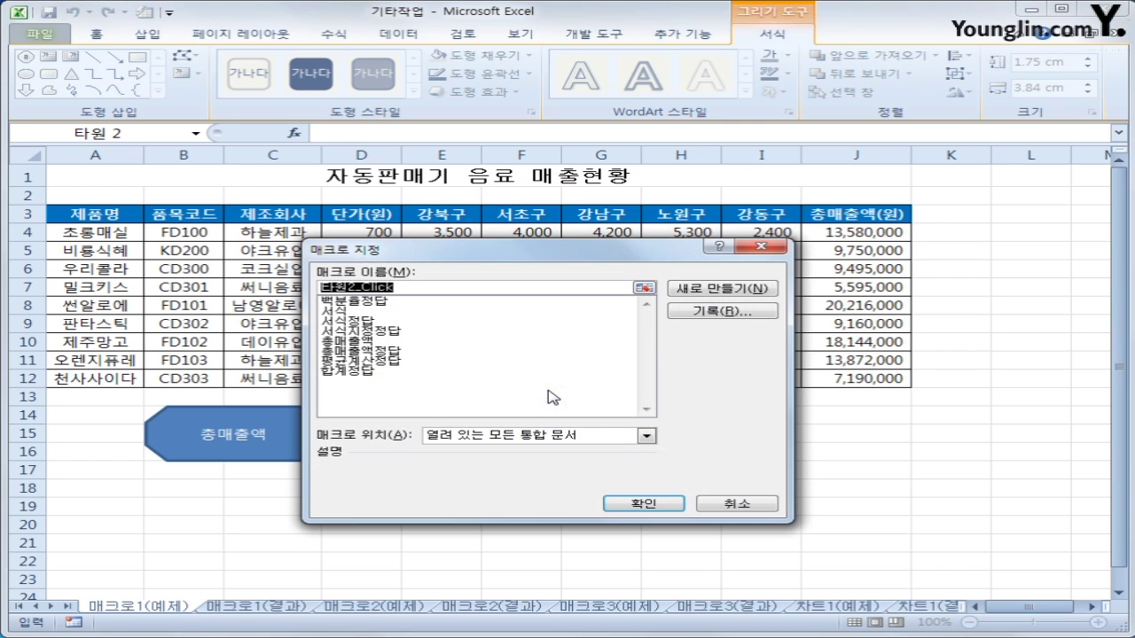
{"action": "left_click", "coordinate": [351, 311]}
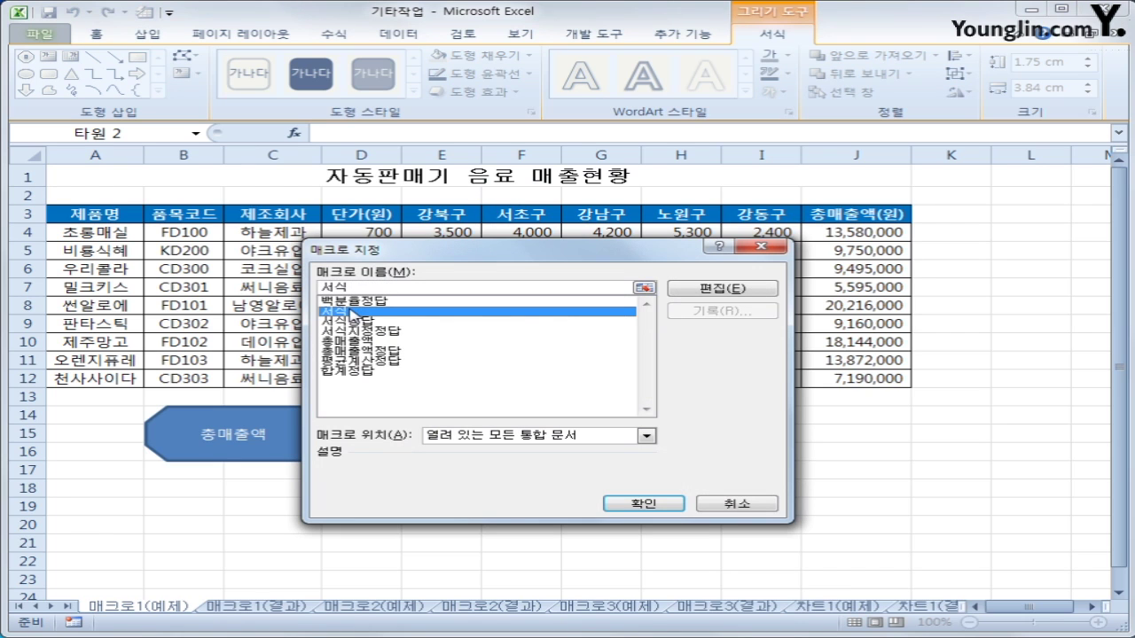
{"action": "left_click", "coordinate": [618, 501]}
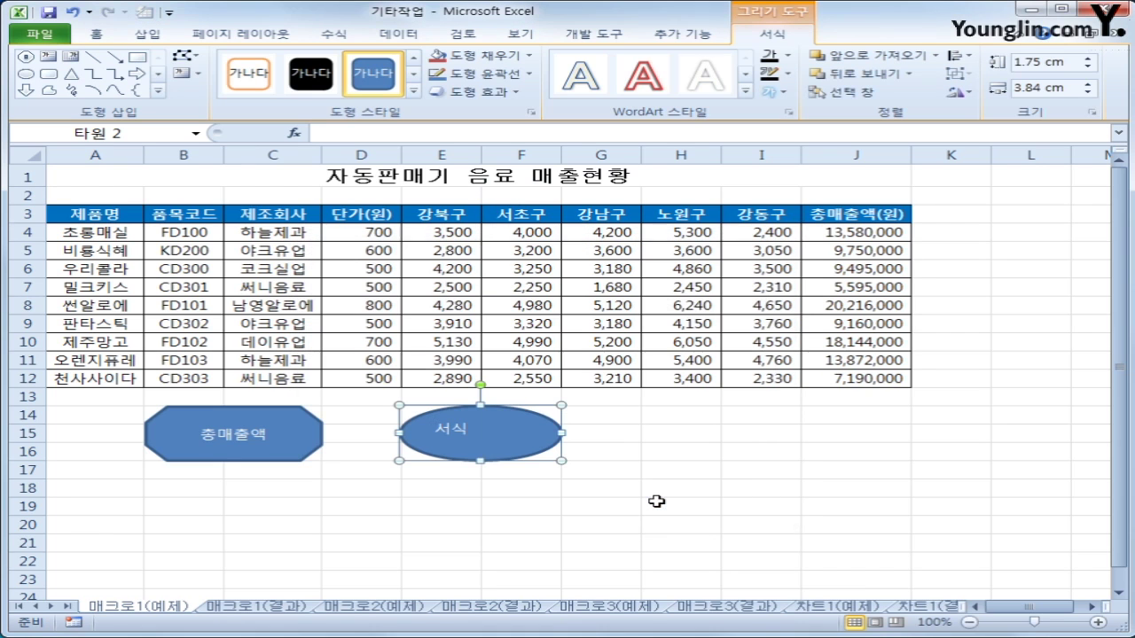
- Centre the ellipse's label vertically and horizontally, and deselect the shape
{"action": "left_click", "coordinate": [94, 34]}
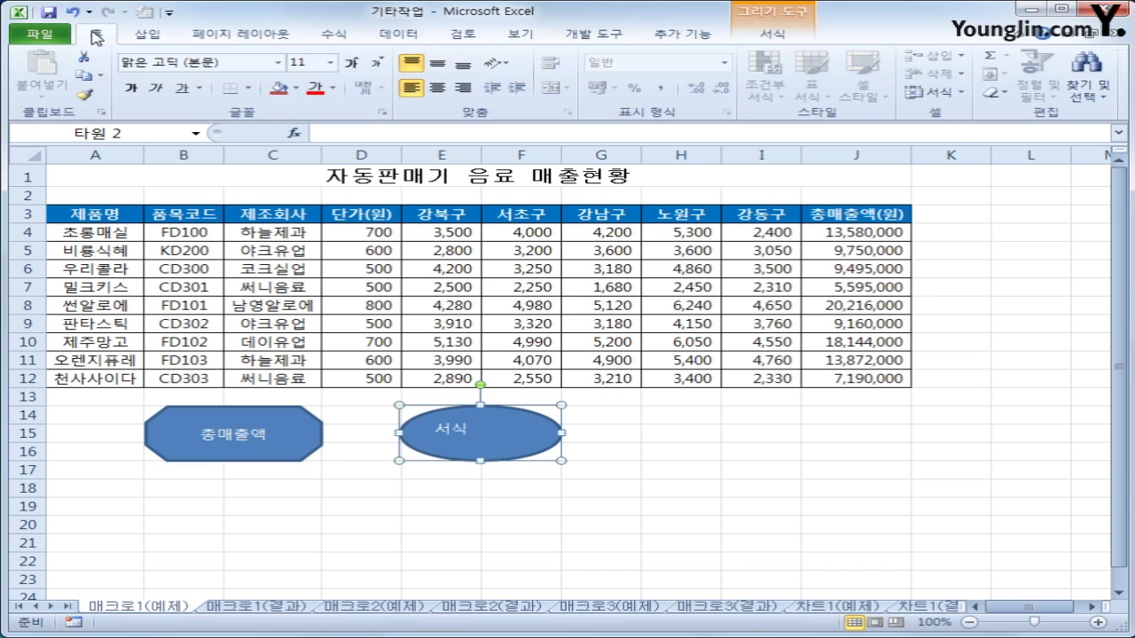
{"action": "left_click", "coordinate": [437, 63]}
{"action": "left_click", "coordinate": [437, 88]}
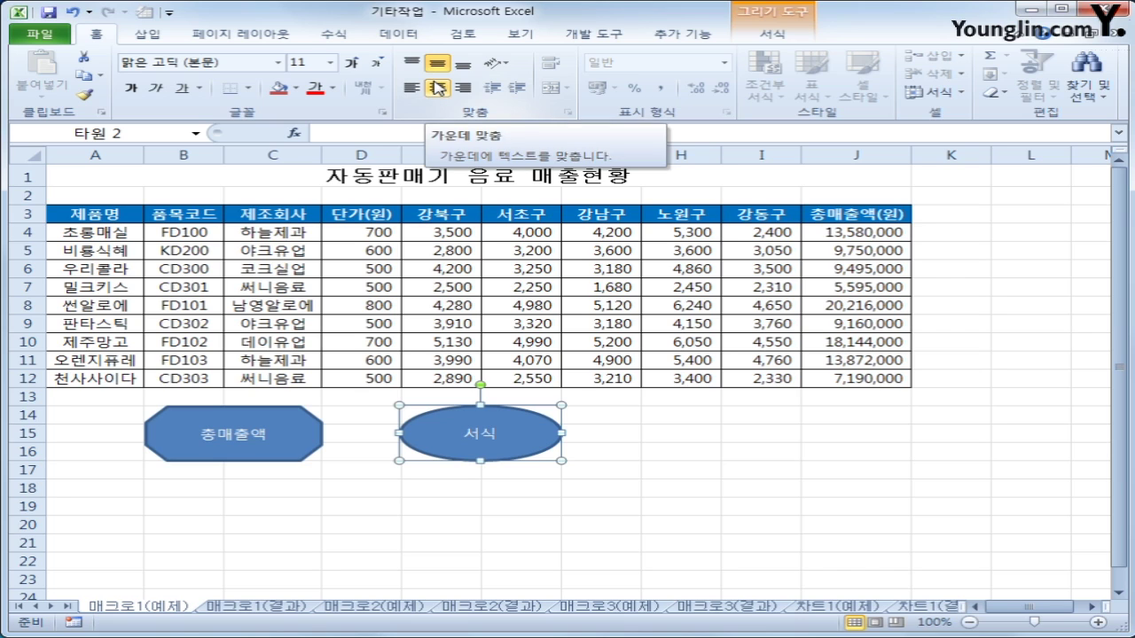
{"action": "left_click", "coordinate": [743, 505]}
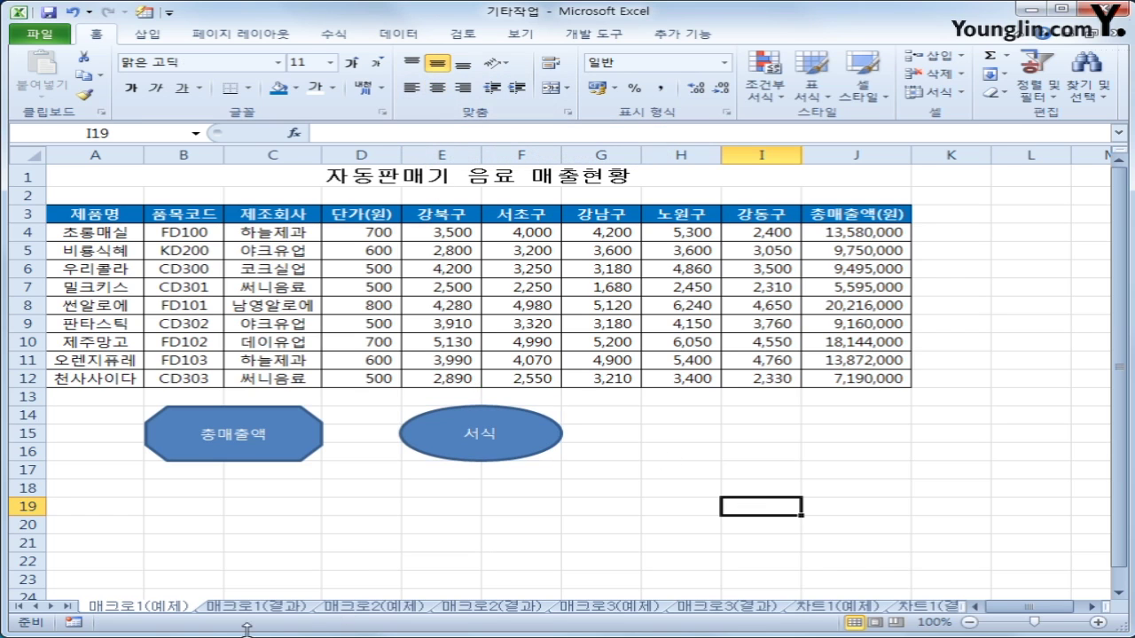
- Test the 총매출액 macro from the octagon, clearing J4:J12 before running it again
{"action": "left_click", "coordinate": [272, 452]}
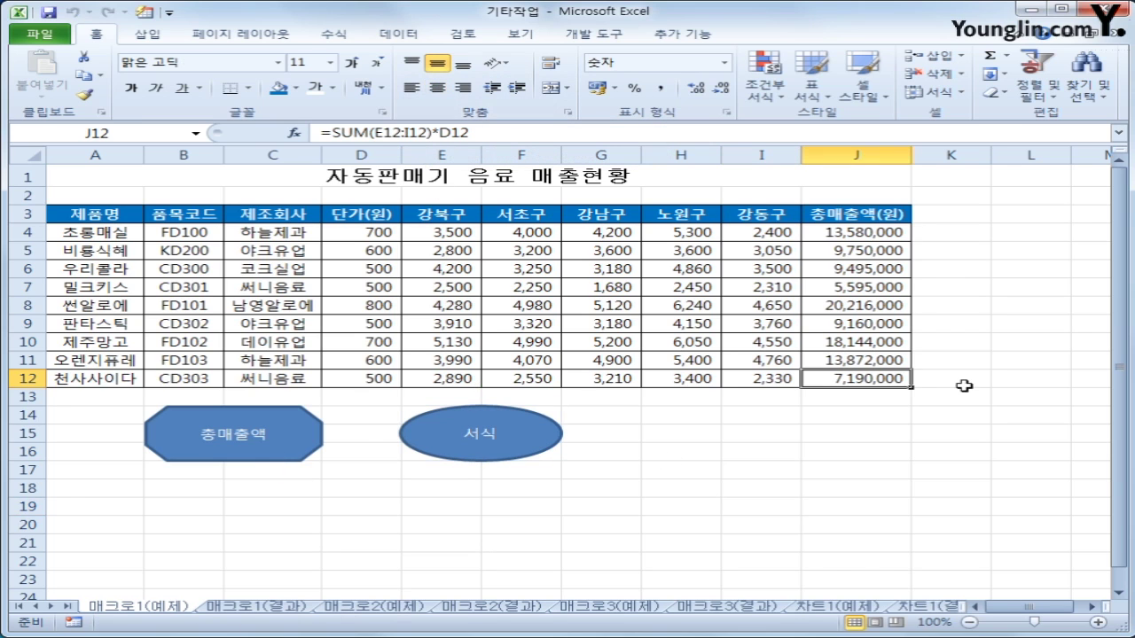
{"action": "left_click_drag", "start_coordinate": [856, 231], "coordinate": [847, 379]}
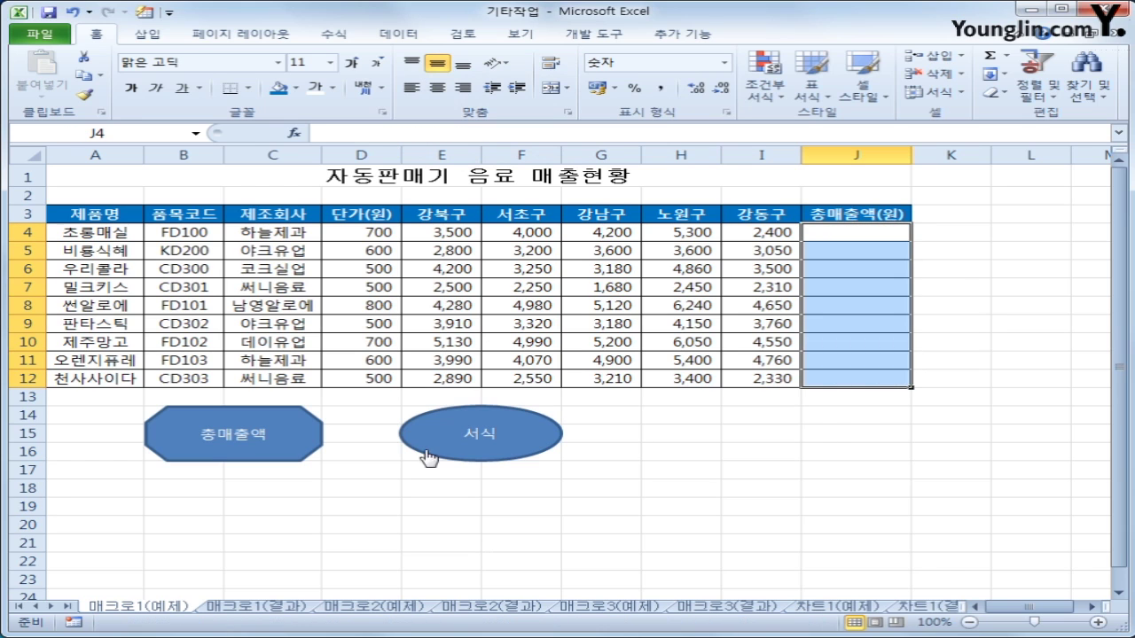
{"action": "left_click", "coordinate": [218, 434]}
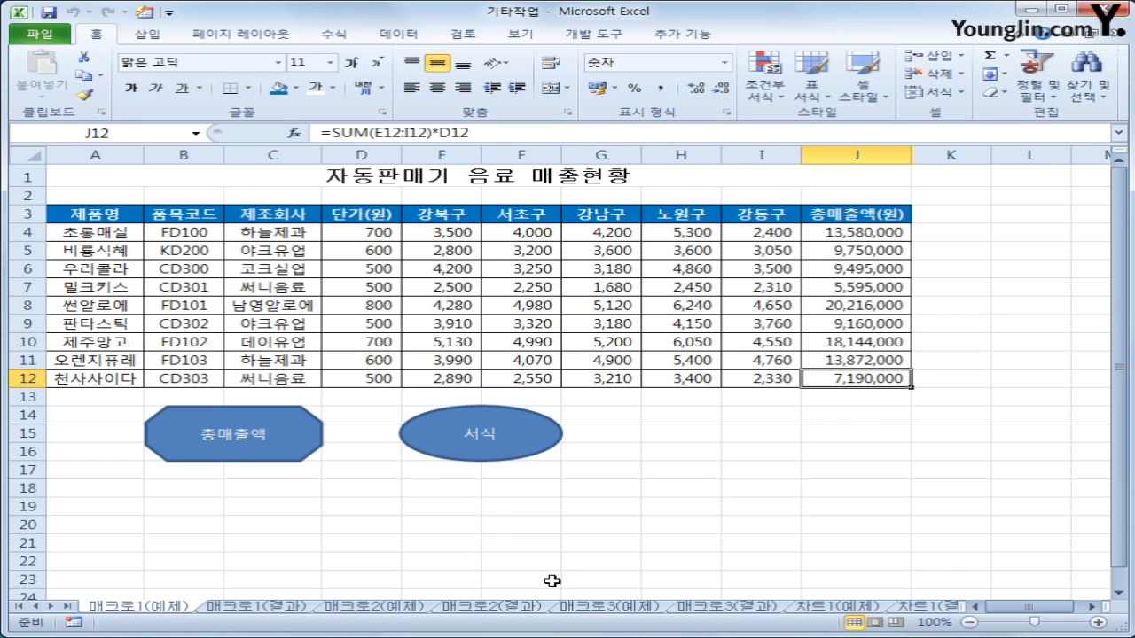
- Fill the header row A3:J3 with yellow and run the 서식 macro from the ellipse to test it
{"action": "left_click_drag", "start_coordinate": [122, 217], "coordinate": [876, 215]}
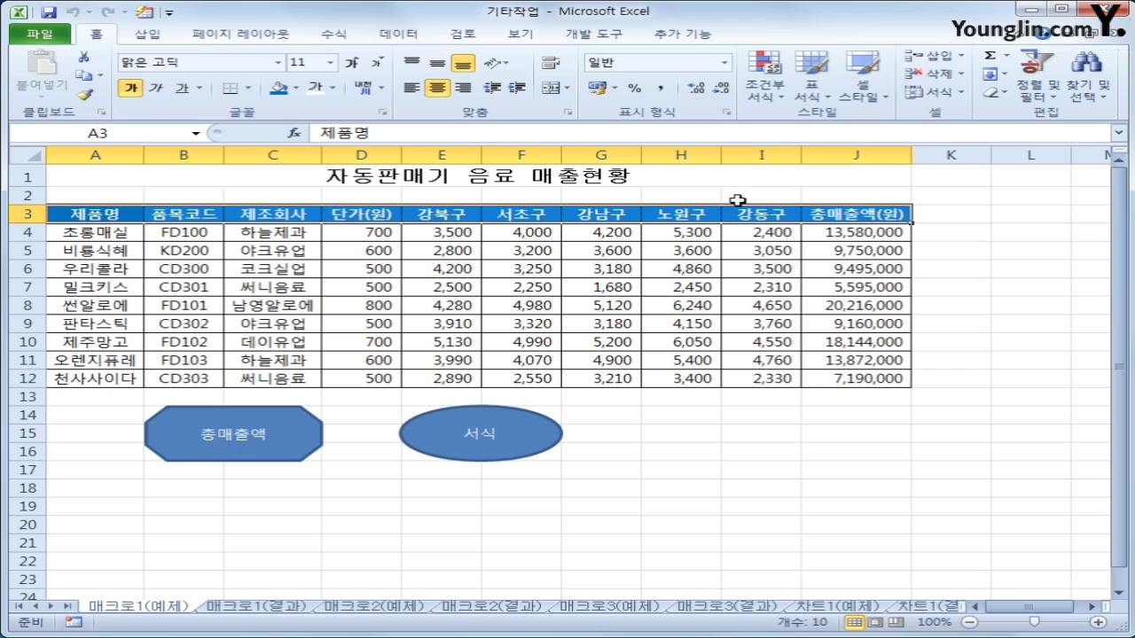
{"action": "left_click", "coordinate": [296, 88]}
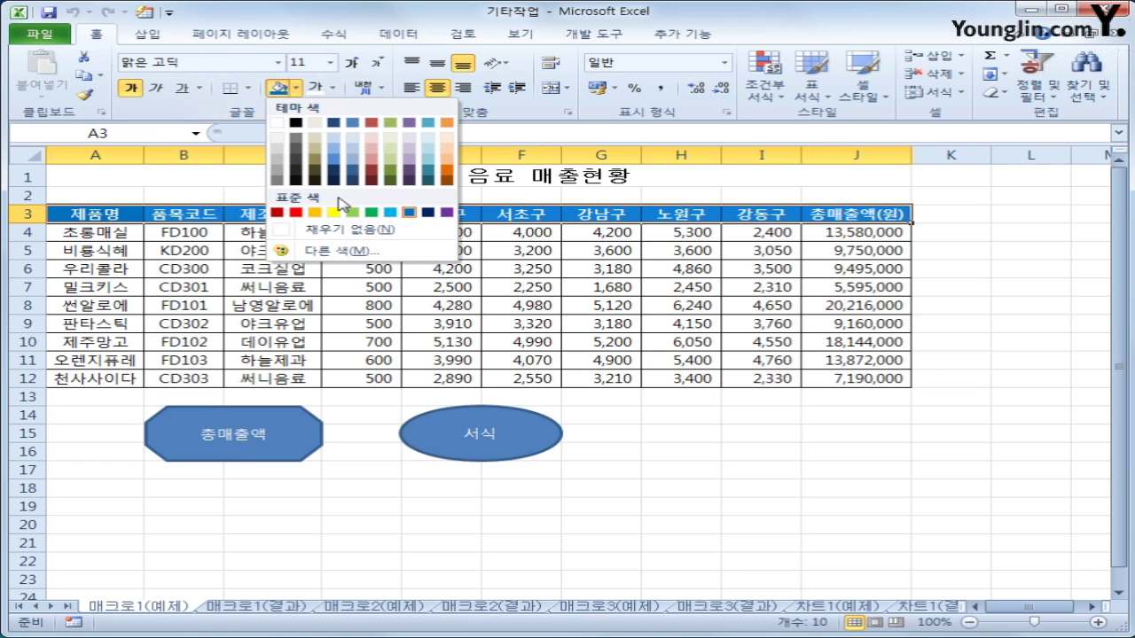
{"action": "left_click", "coordinate": [334, 212]}
{"action": "left_click", "coordinate": [674, 486]}
{"action": "left_click", "coordinate": [515, 454]}
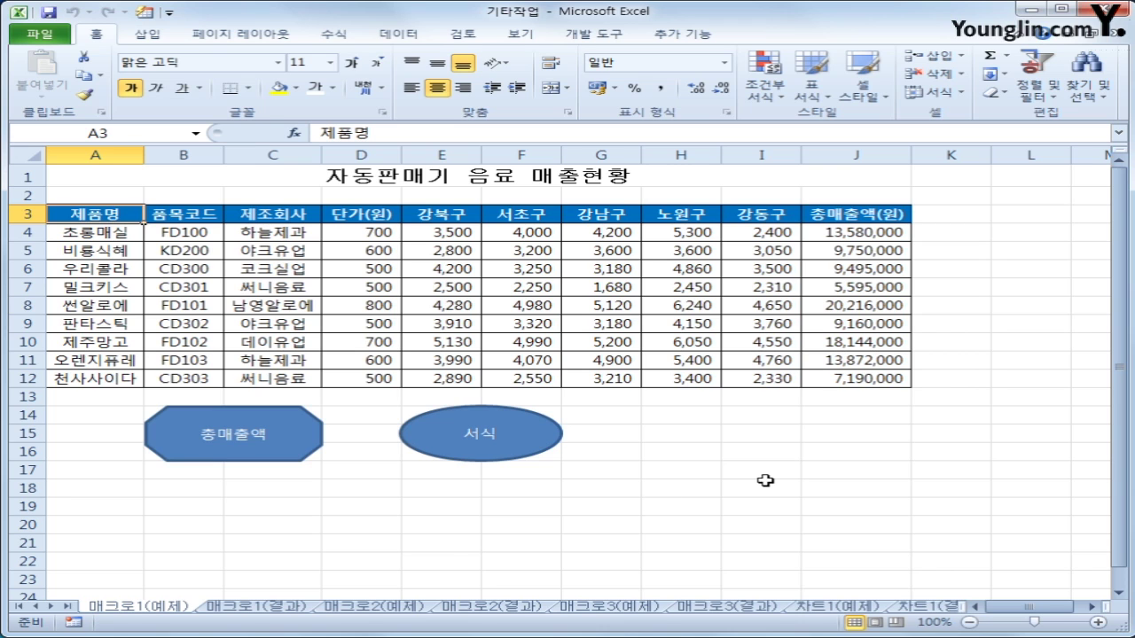
- Open the 매크로2(예제) sheet and examine the 판매금액, 매입금액 and 이익금액 columns
{"action": "left_click", "coordinate": [378, 607]}
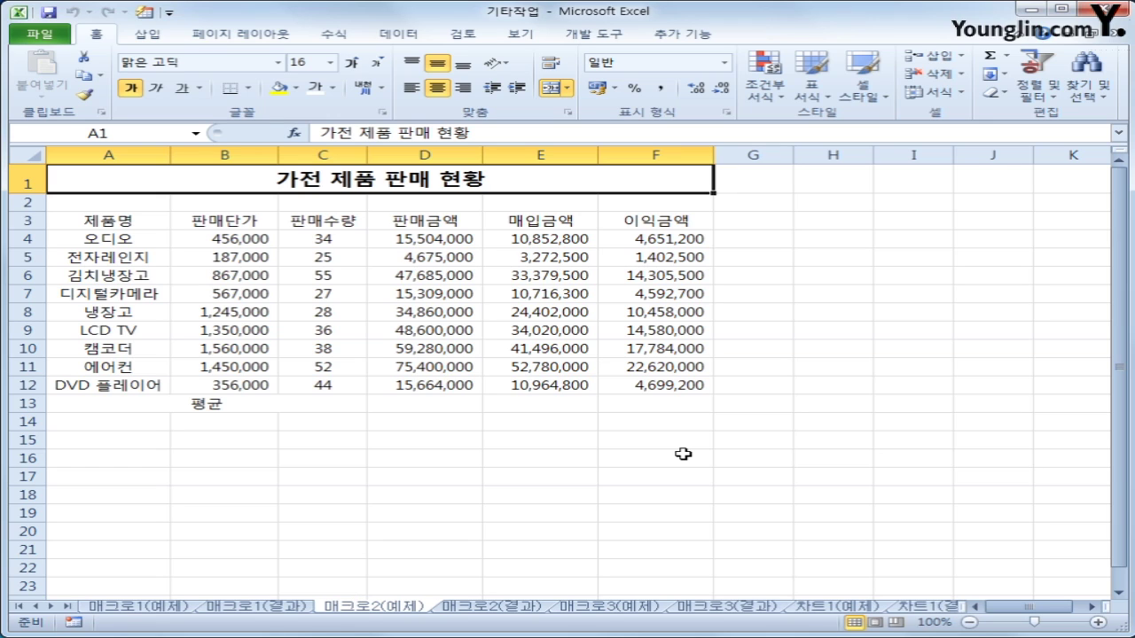
{"action": "left_click", "coordinate": [465, 221]}
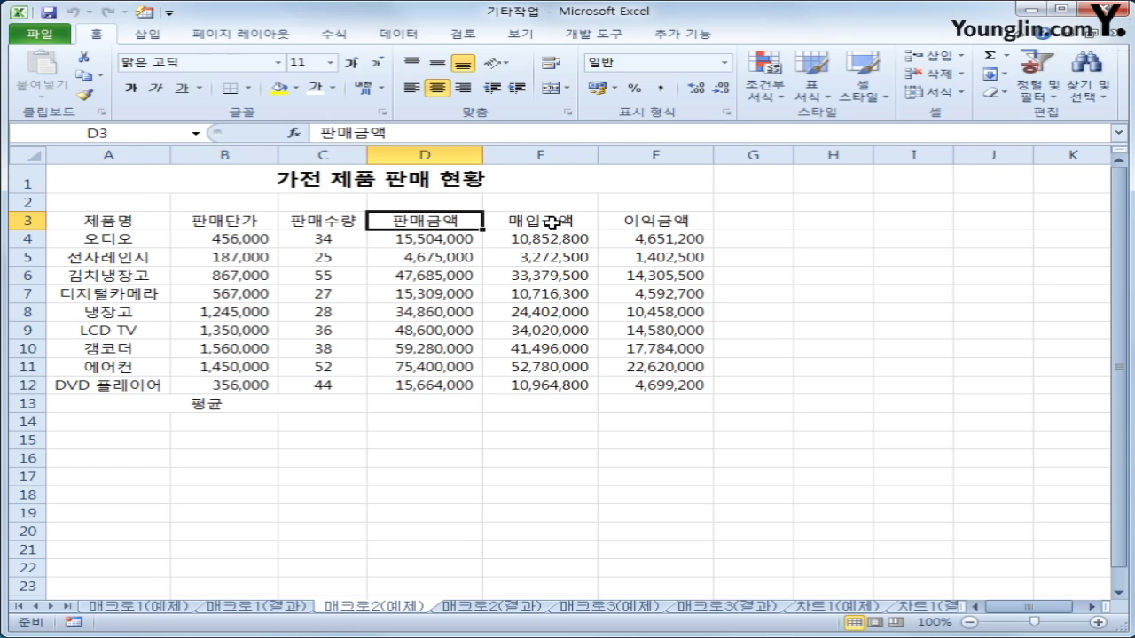
{"action": "left_click", "coordinate": [552, 222]}
{"action": "left_click", "coordinate": [625, 222]}
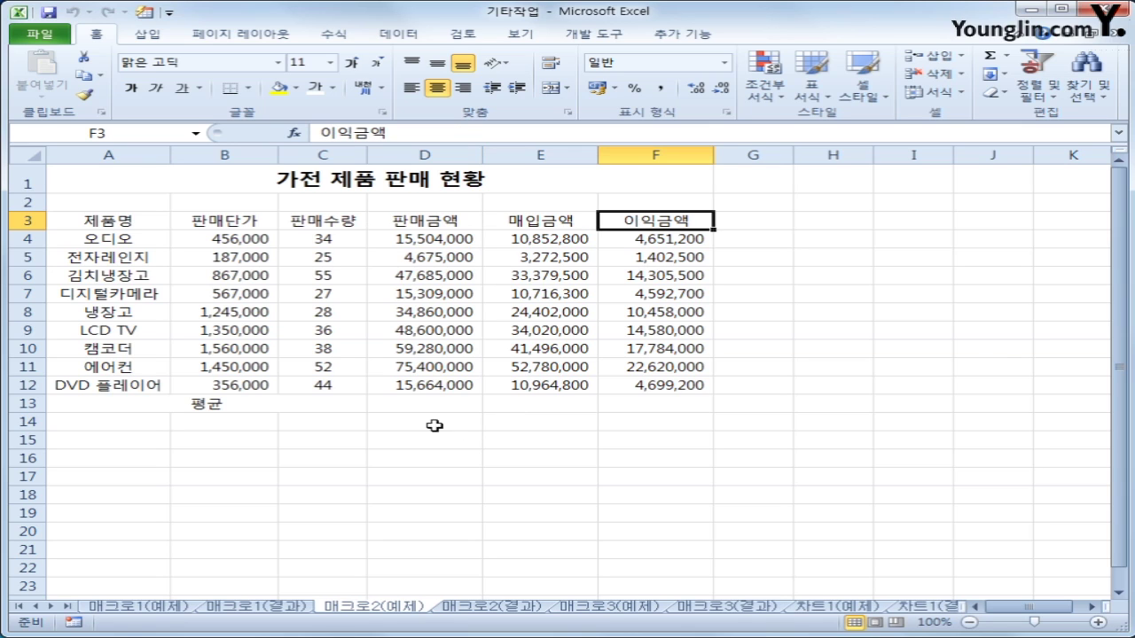
- Examine the average cells D13:F13 and the extent of the appliance table A3:F13
{"action": "left_click_drag", "start_coordinate": [430, 404], "coordinate": [638, 405]}
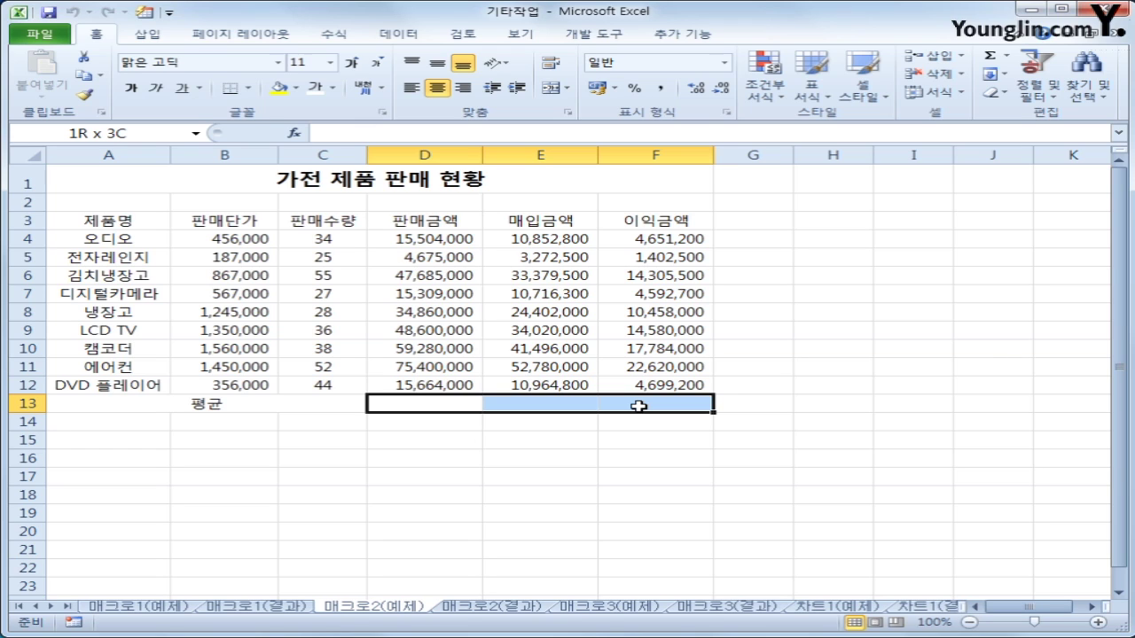
{"action": "left_click_drag", "start_coordinate": [638, 406], "coordinate": [638, 405]}
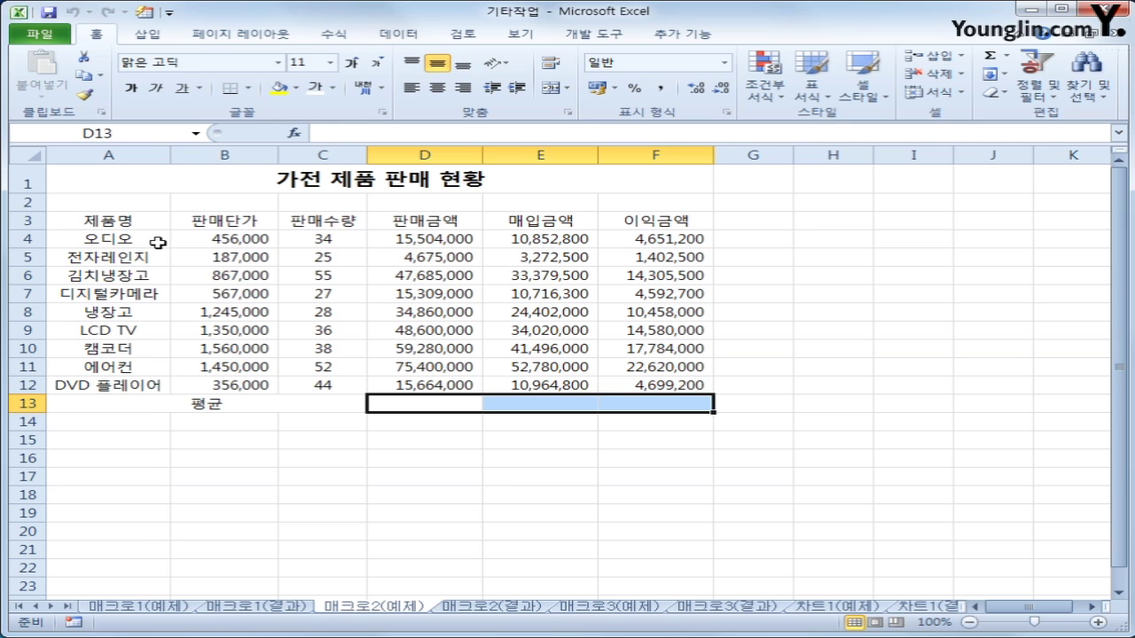
{"action": "left_click_drag", "start_coordinate": [139, 223], "coordinate": [626, 400]}
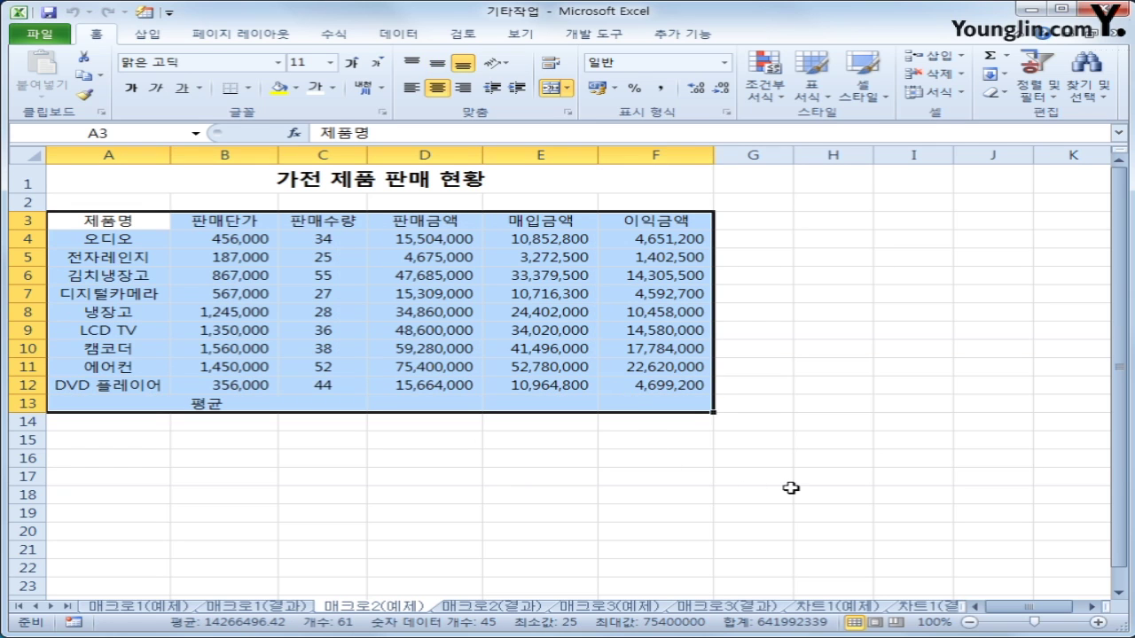
- Start recording a macro named 평균계산 from an empty cell outside the table
{"action": "left_click", "coordinate": [792, 490]}
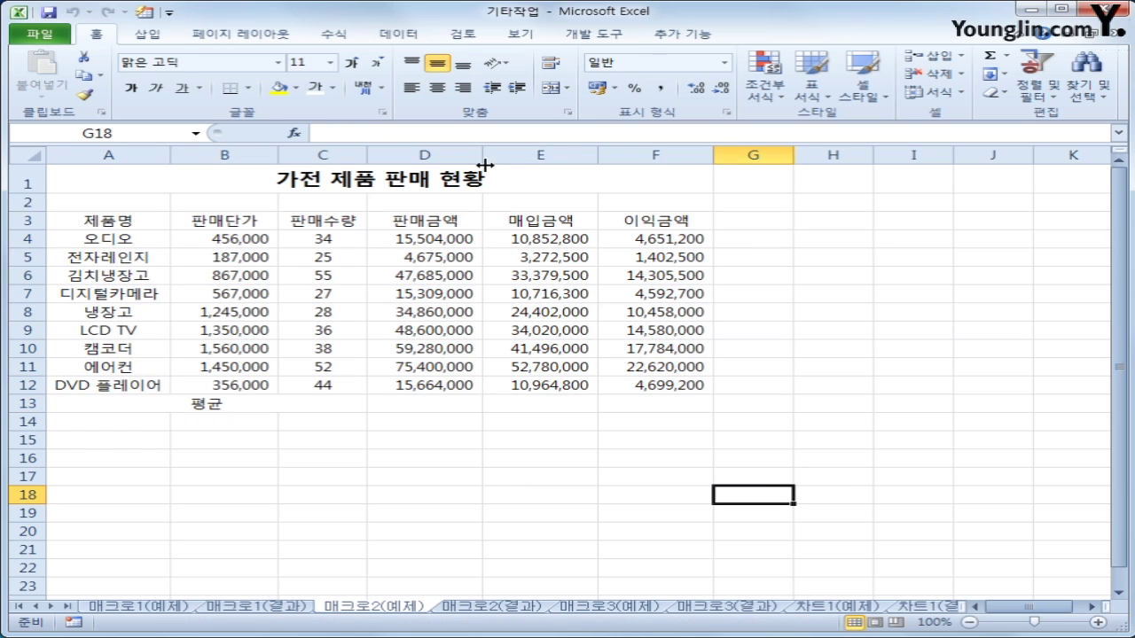
{"action": "left_click", "coordinate": [578, 43]}
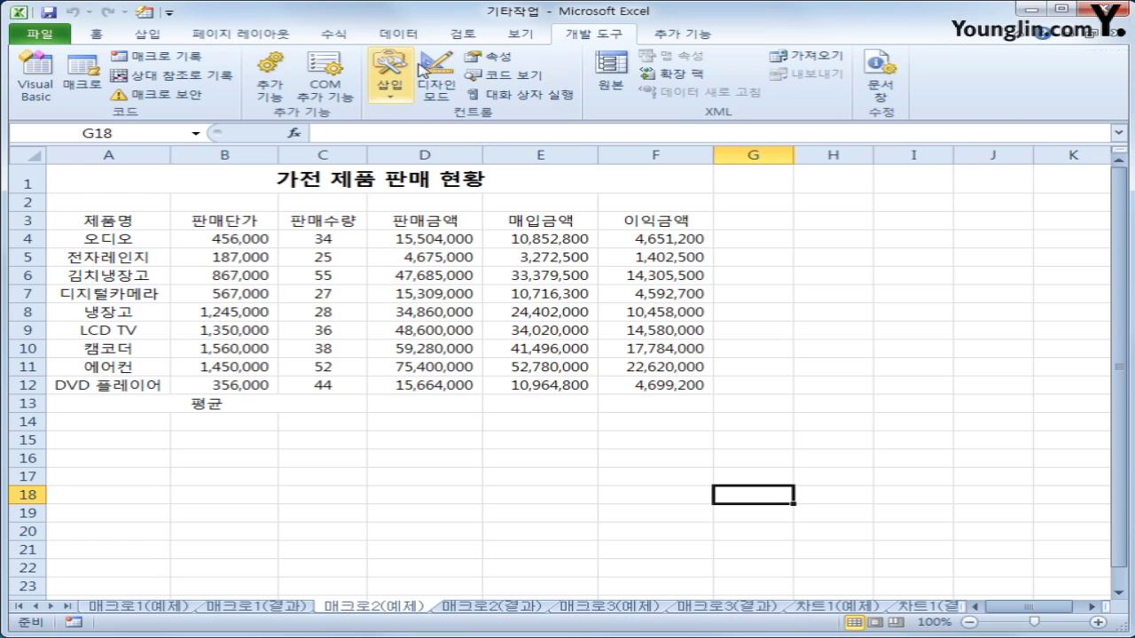
{"action": "left_click", "coordinate": [155, 56]}
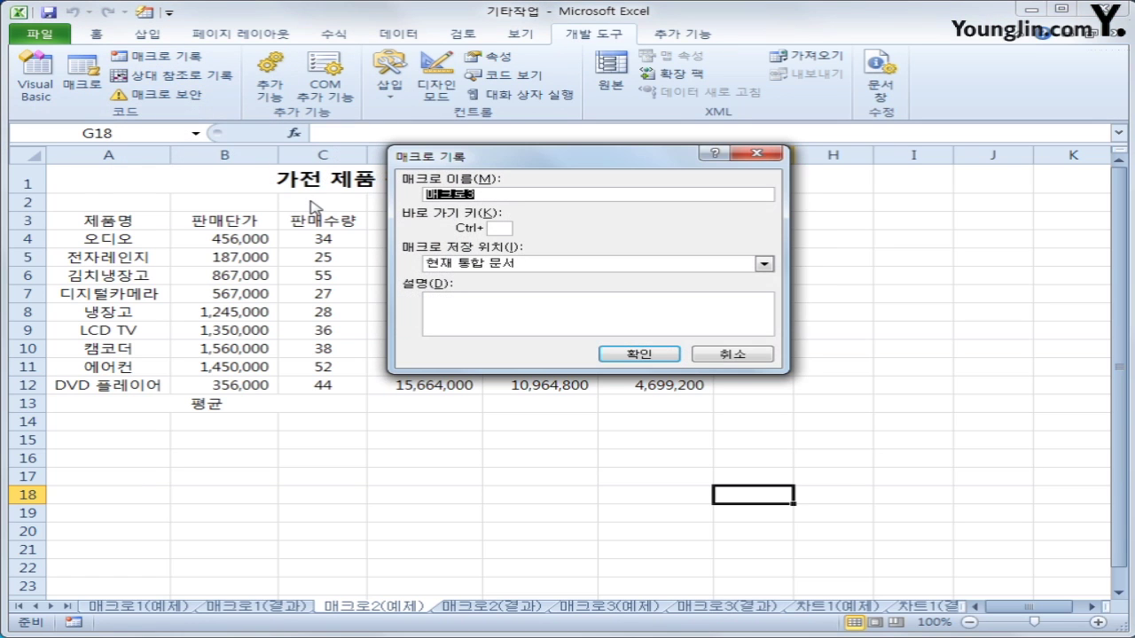
{"action": "type", "text": "평균계산"}
{"action": "left_click", "coordinate": [666, 353]}
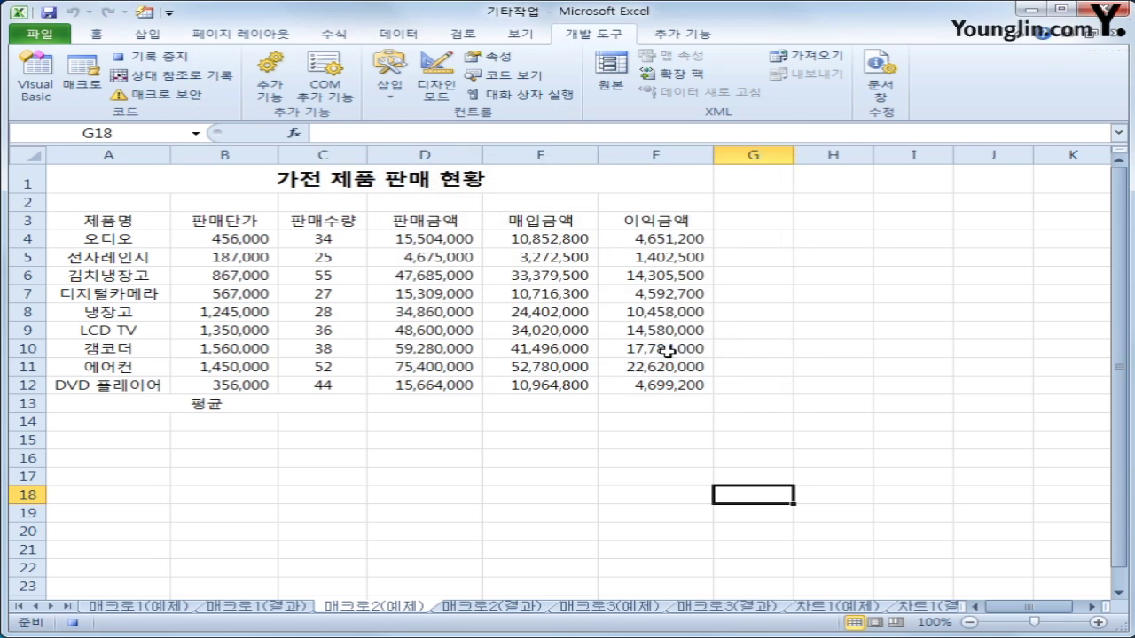
- Calculate the averages of 판매금액, 매입금액 and 이익금액 in D13:F13 with the automatic average function over D4:F13
{"action": "left_click", "coordinate": [399, 407]}
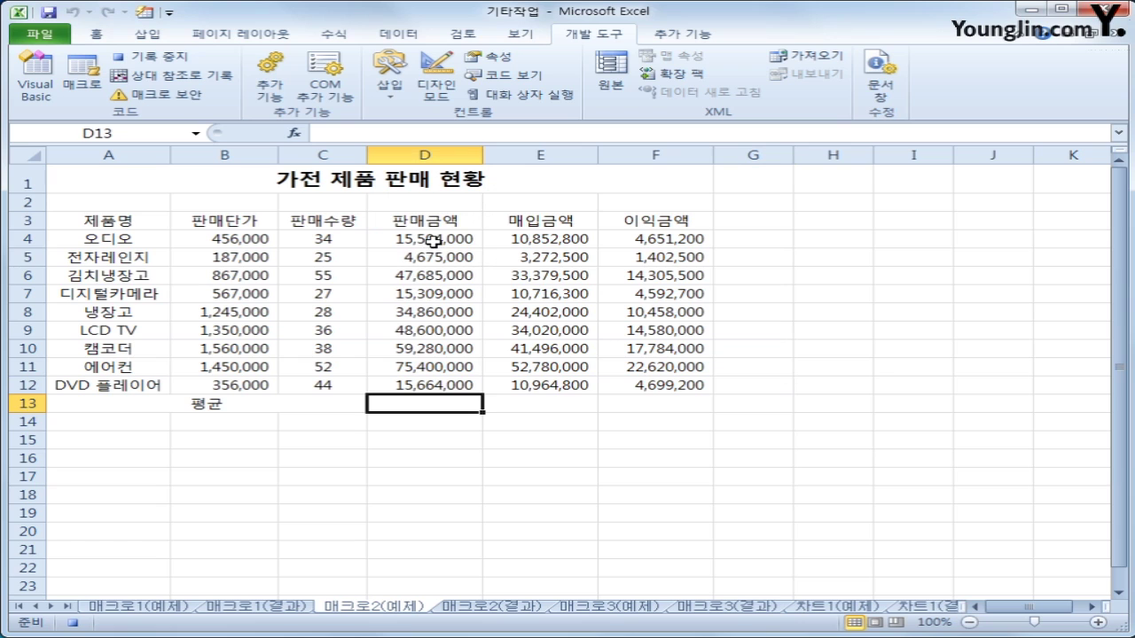
{"action": "left_click_drag", "start_coordinate": [431, 241], "coordinate": [604, 406]}
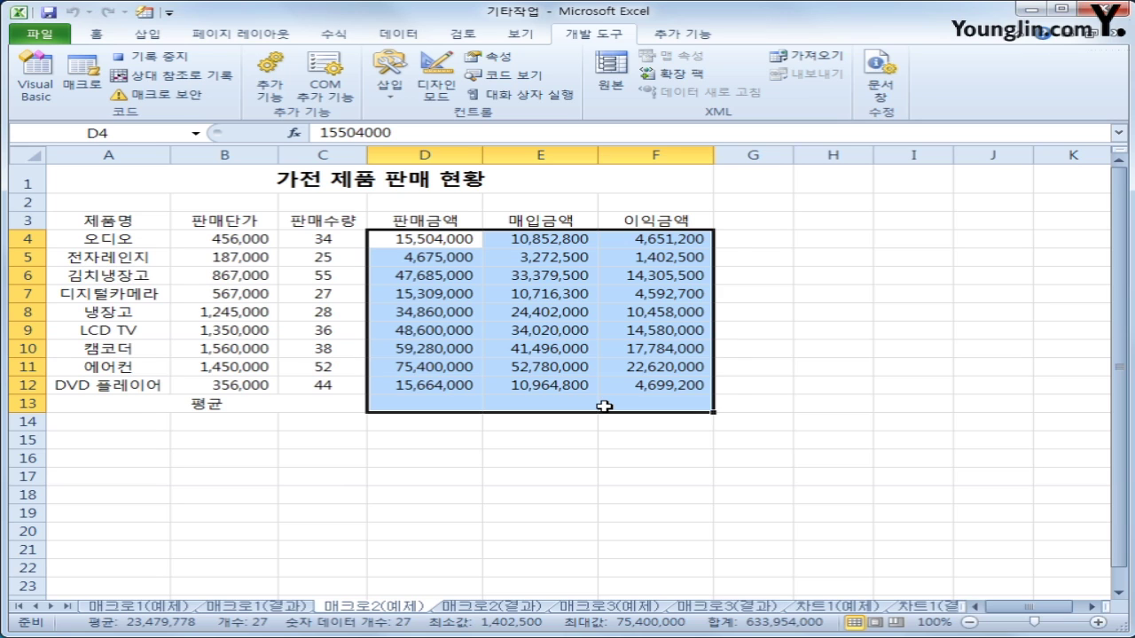
{"action": "left_click", "coordinate": [320, 38]}
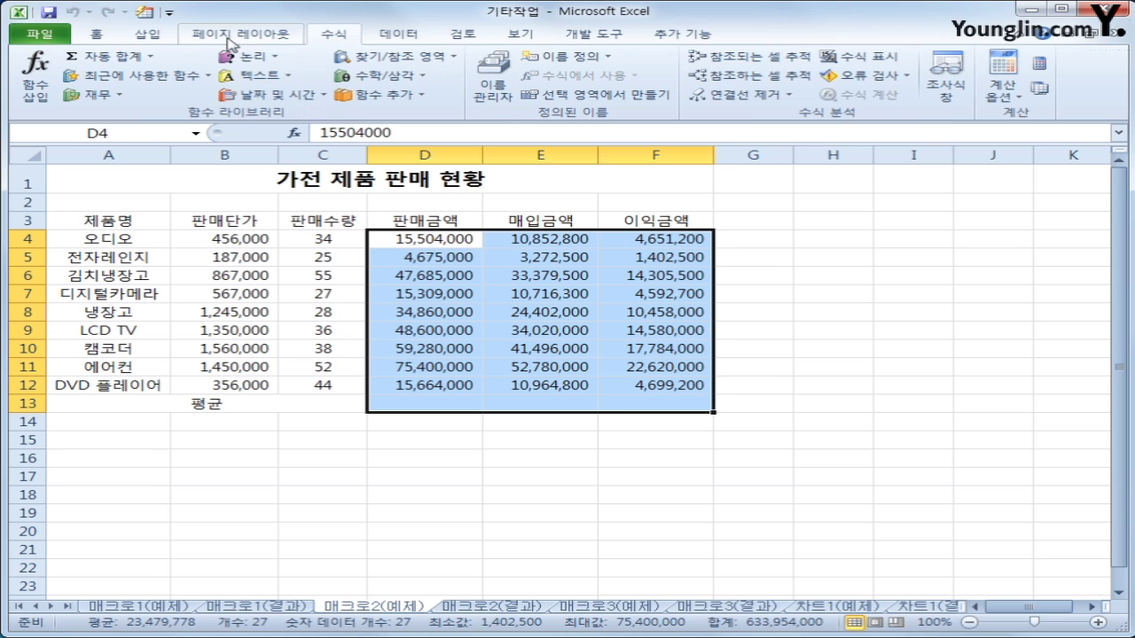
{"action": "left_click", "coordinate": [153, 56]}
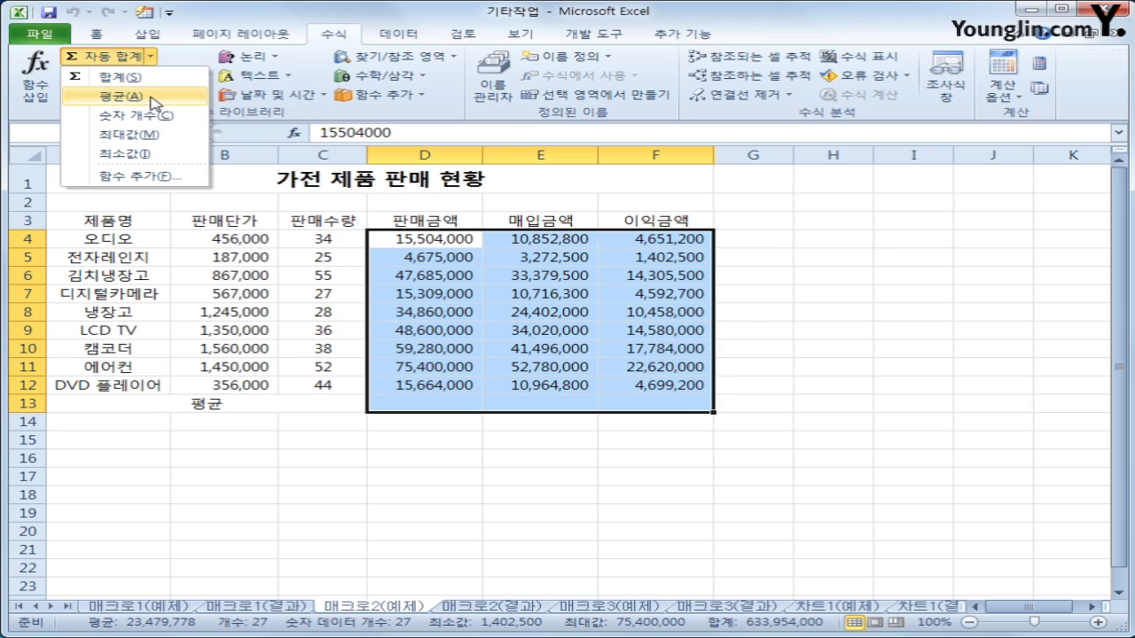
{"action": "left_click", "coordinate": [153, 99]}
{"action": "left_click", "coordinate": [653, 403]}
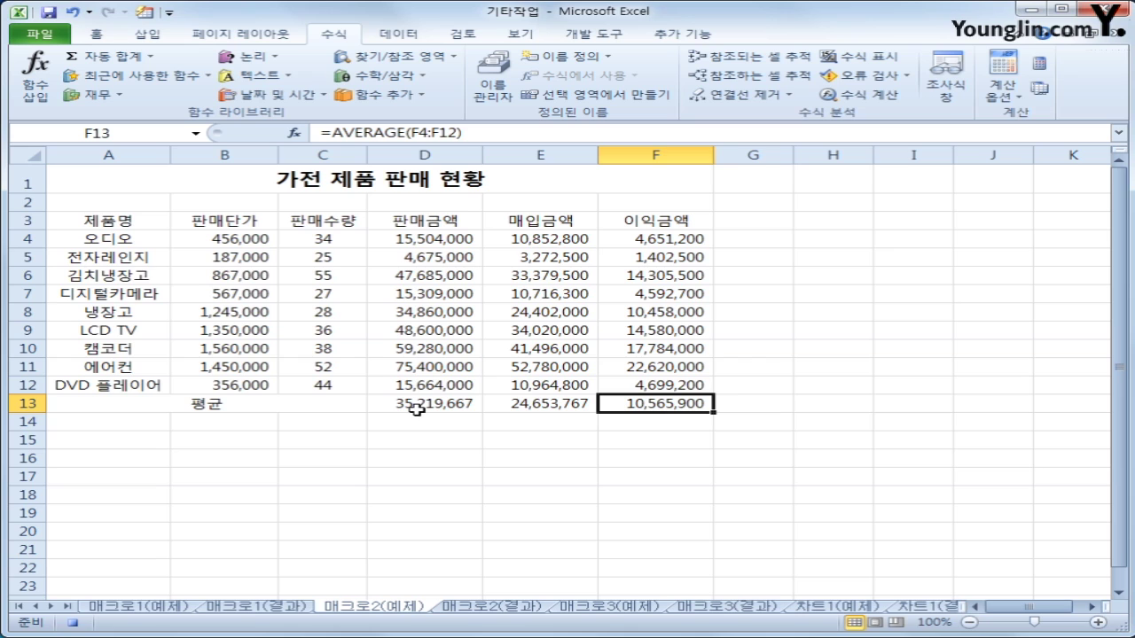
- Format the averages in D13:F13 with one decimal place and stop recording the macro
{"action": "left_click_drag", "start_coordinate": [416, 408], "coordinate": [637, 408]}
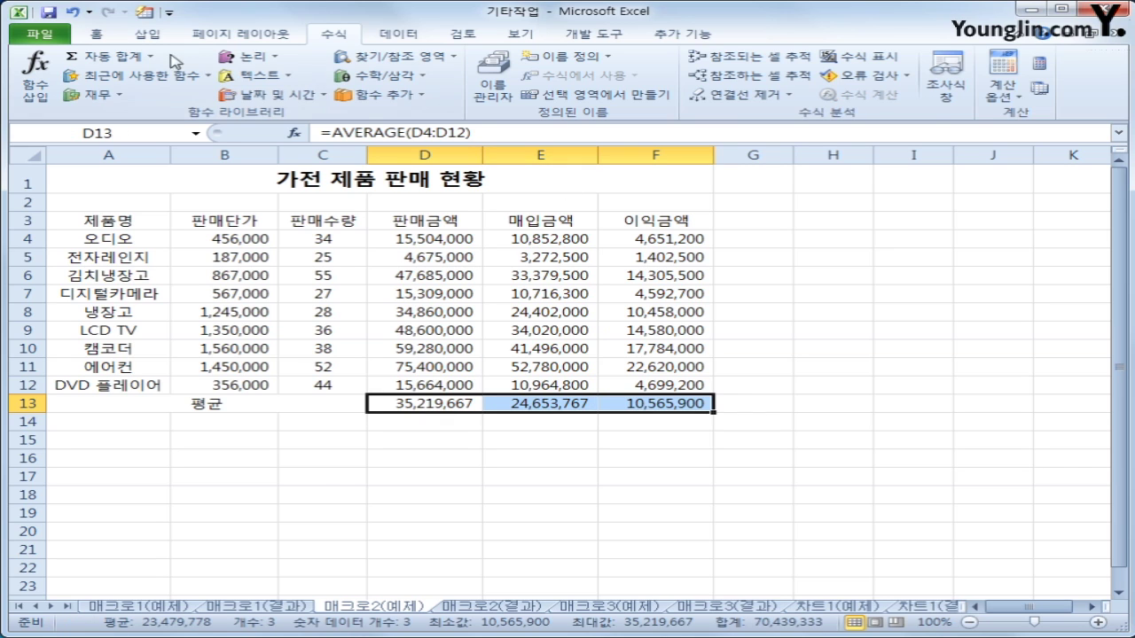
{"action": "left_click", "coordinate": [95, 33]}
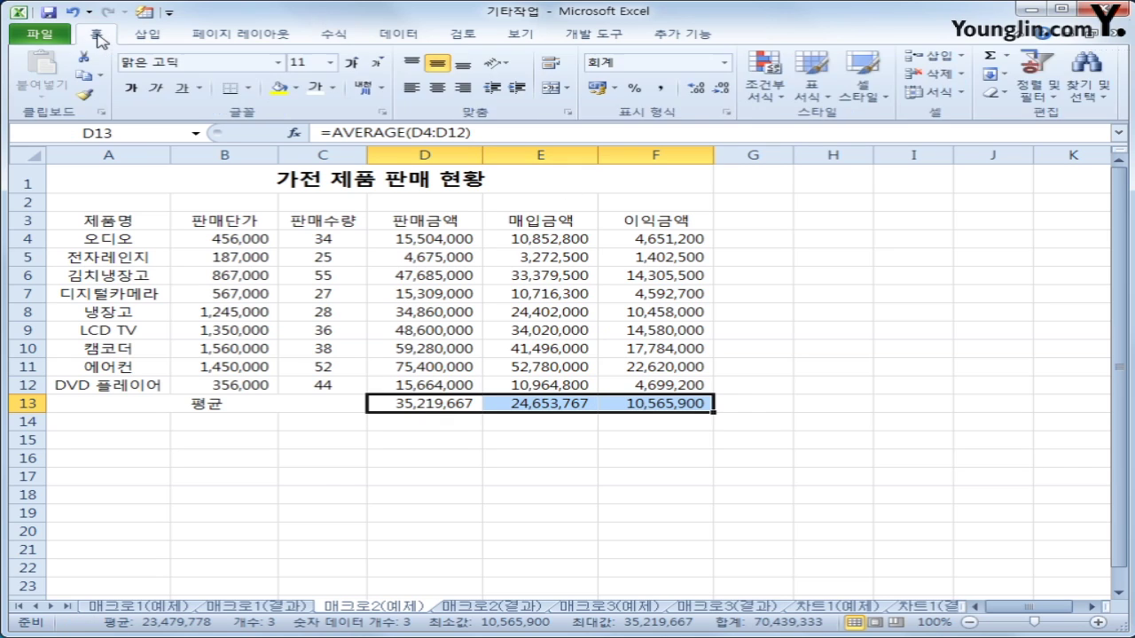
{"action": "left_click", "coordinate": [697, 96]}
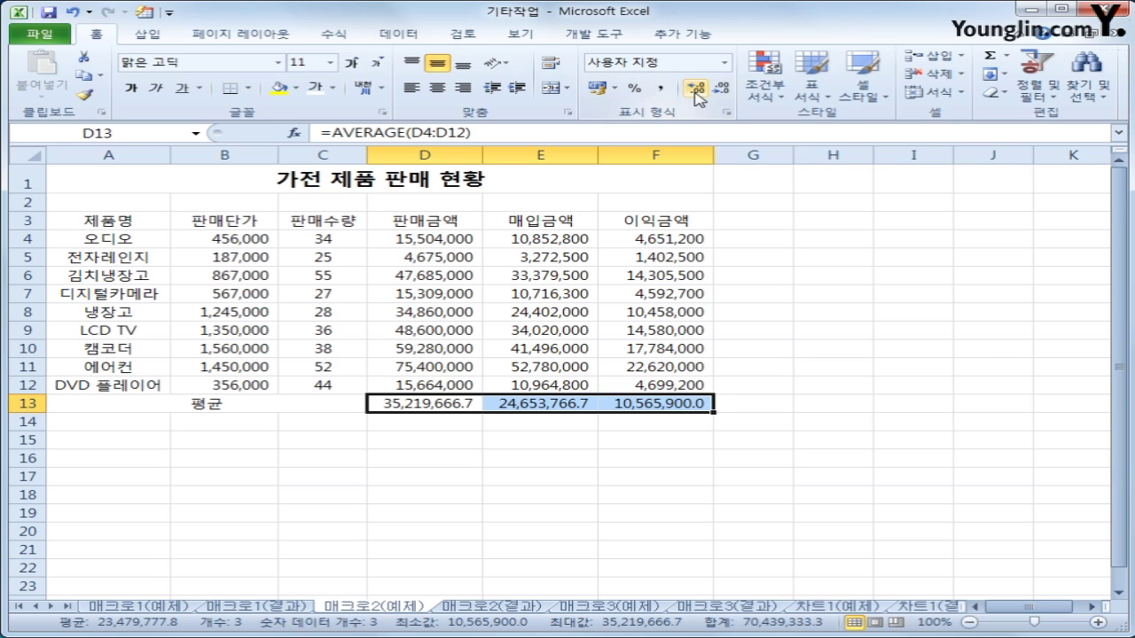
{"action": "left_click", "coordinate": [665, 403]}
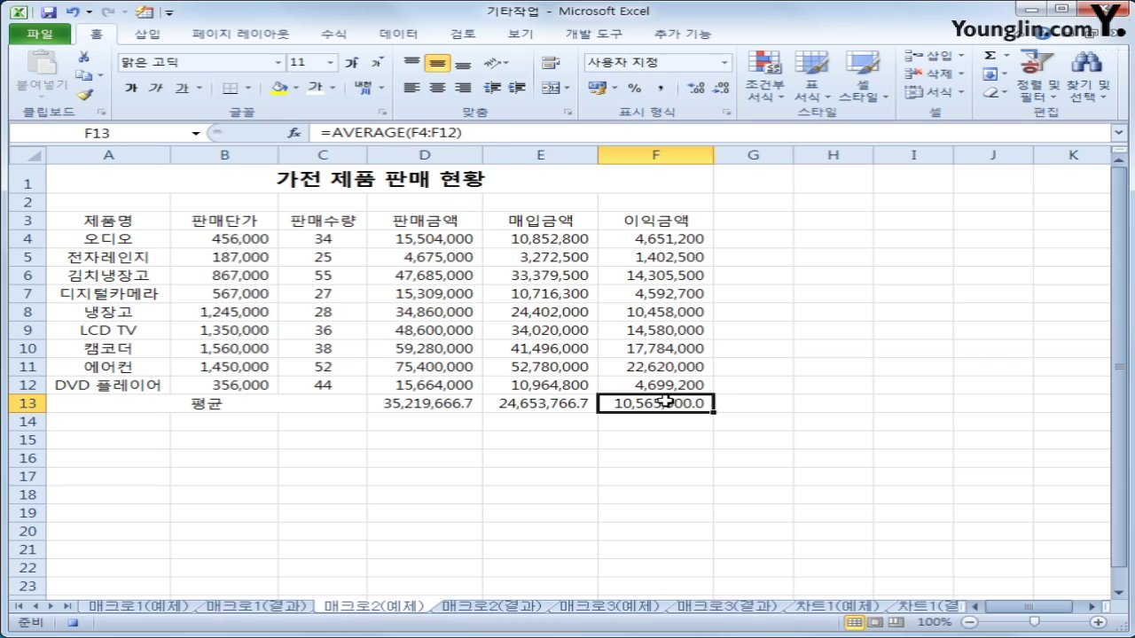
{"action": "left_click", "coordinate": [594, 34]}
{"action": "left_click", "coordinate": [168, 60]}
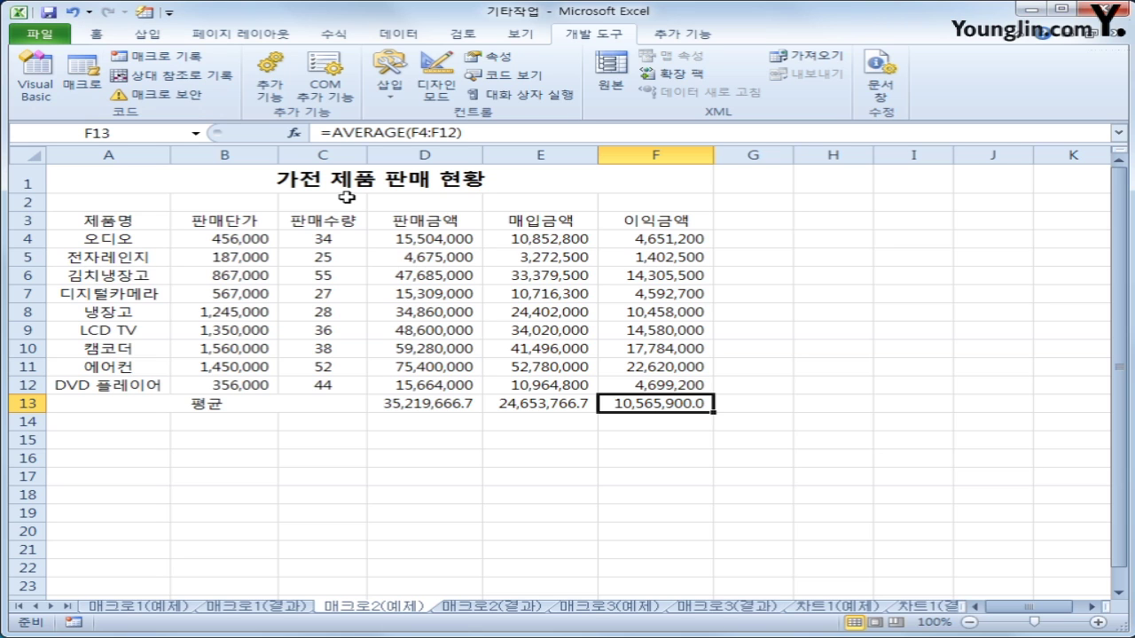
- Draw a hexagon about 1.75 cm high and 1.91 cm wide over H3:H5 and label it 평균
{"action": "left_click", "coordinate": [151, 34]}
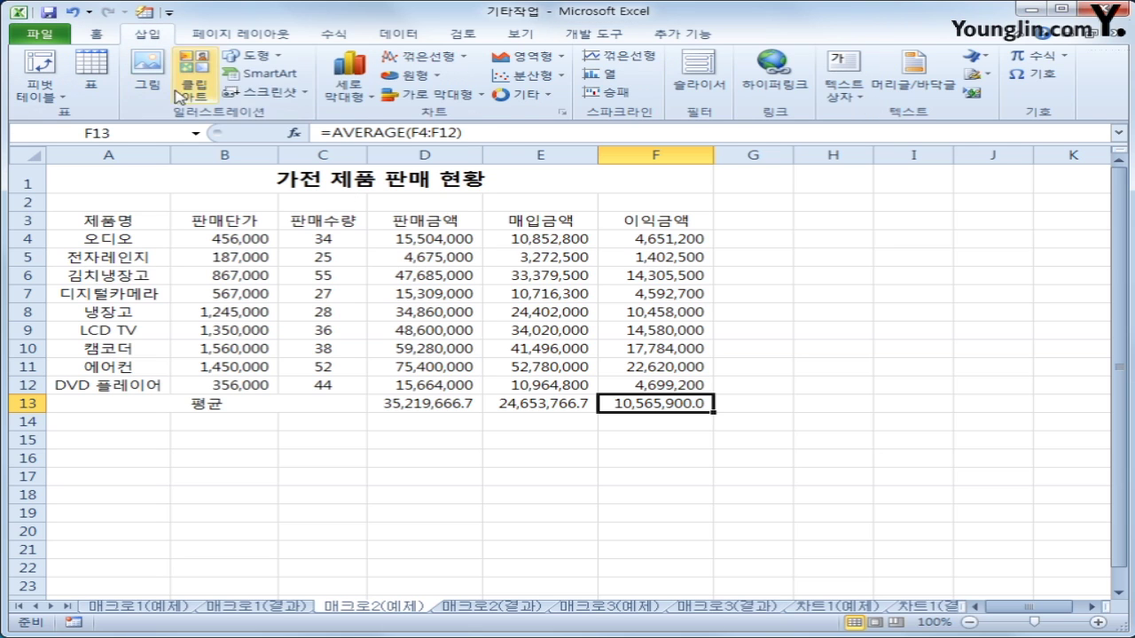
{"action": "left_click", "coordinate": [253, 55]}
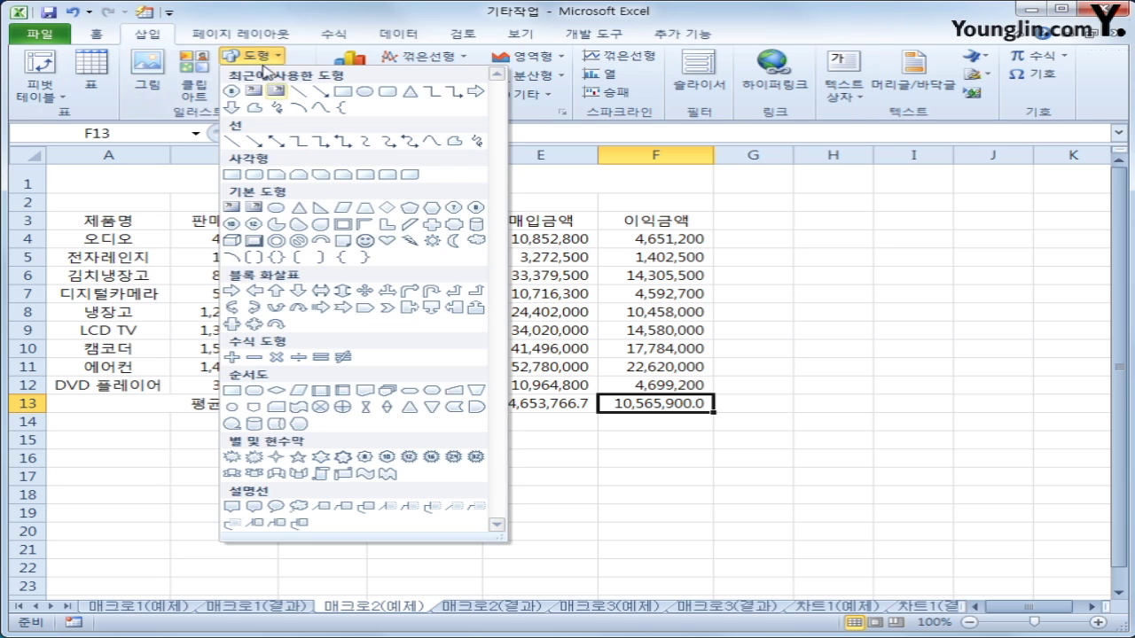
{"action": "left_click", "coordinate": [433, 209]}
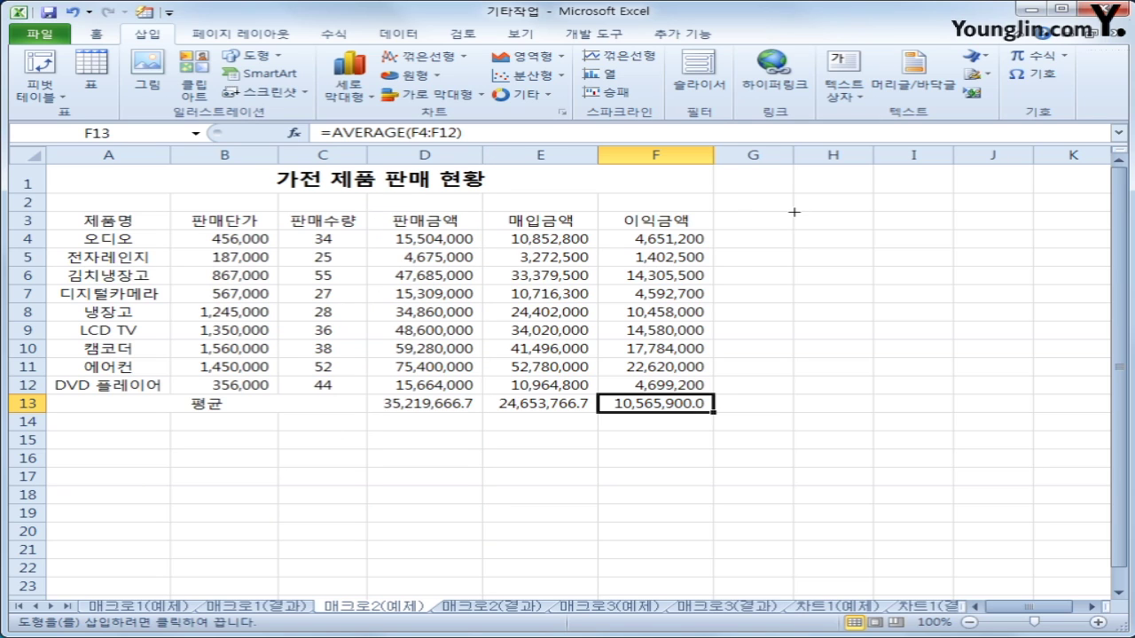
{"action": "mouse_move", "coordinate": [794, 212]}
{"action": "left_mouse_down"}
{"action": "mouse_move", "coordinate": [836, 241]}
{"action": "mouse_move", "coordinate": [839, 268]}
{"action": "left_mouse_up"}
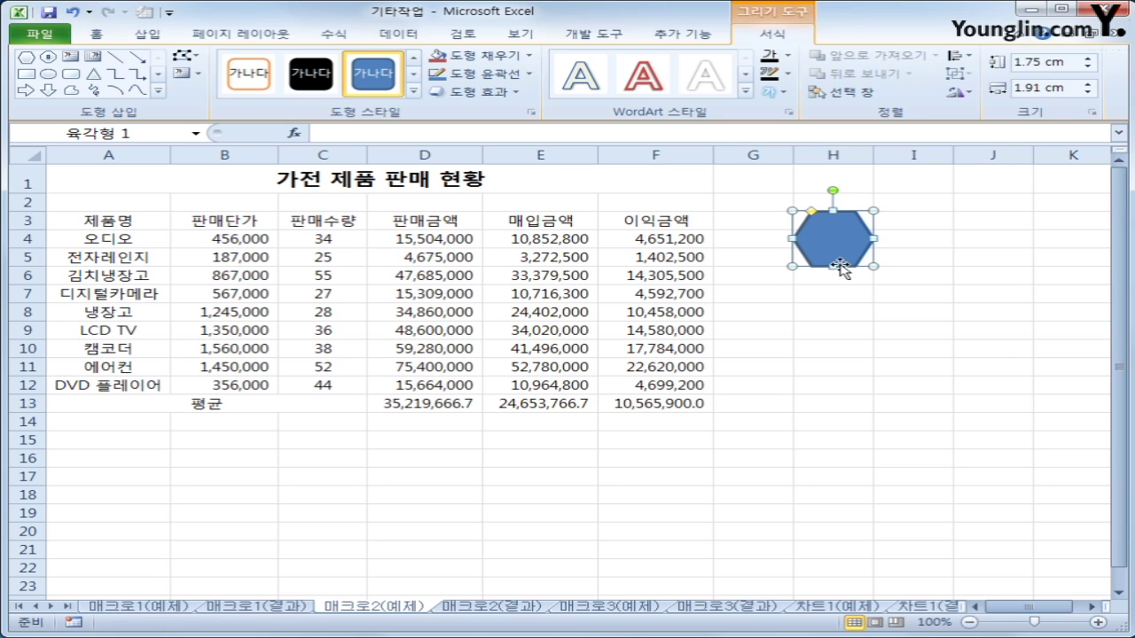
{"action": "type", "text": "평균"}
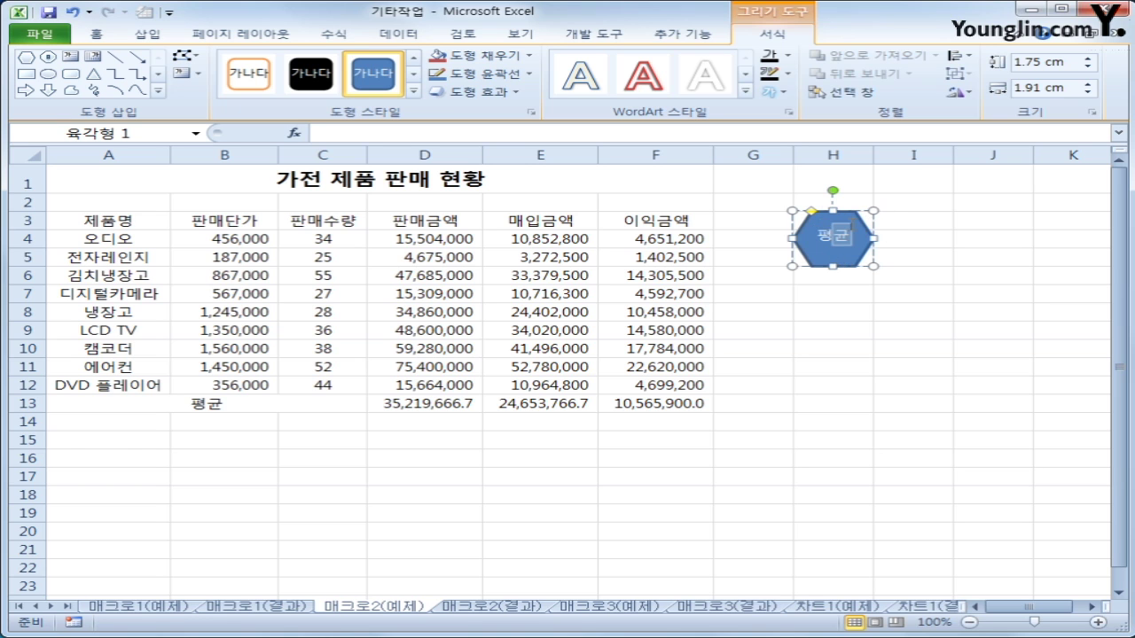
{"action": "key", "text": "Escape"}
- Assign the 평균계산 macro to the 평균 hexagon
{"action": "right_click", "coordinate": [849, 224]}
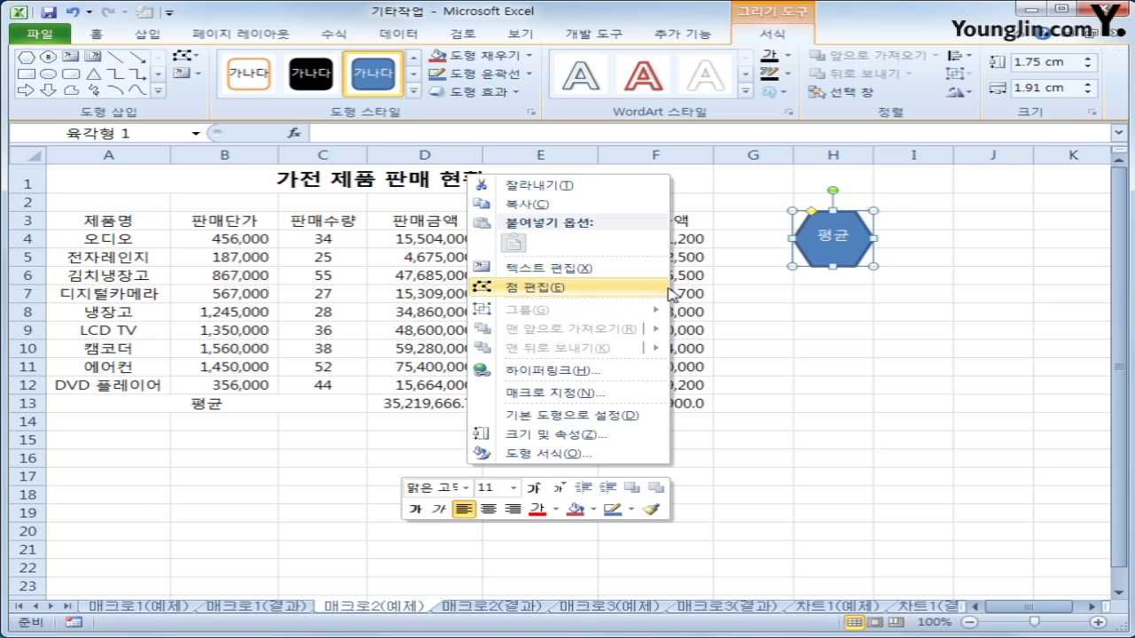
{"action": "left_click", "coordinate": [588, 396]}
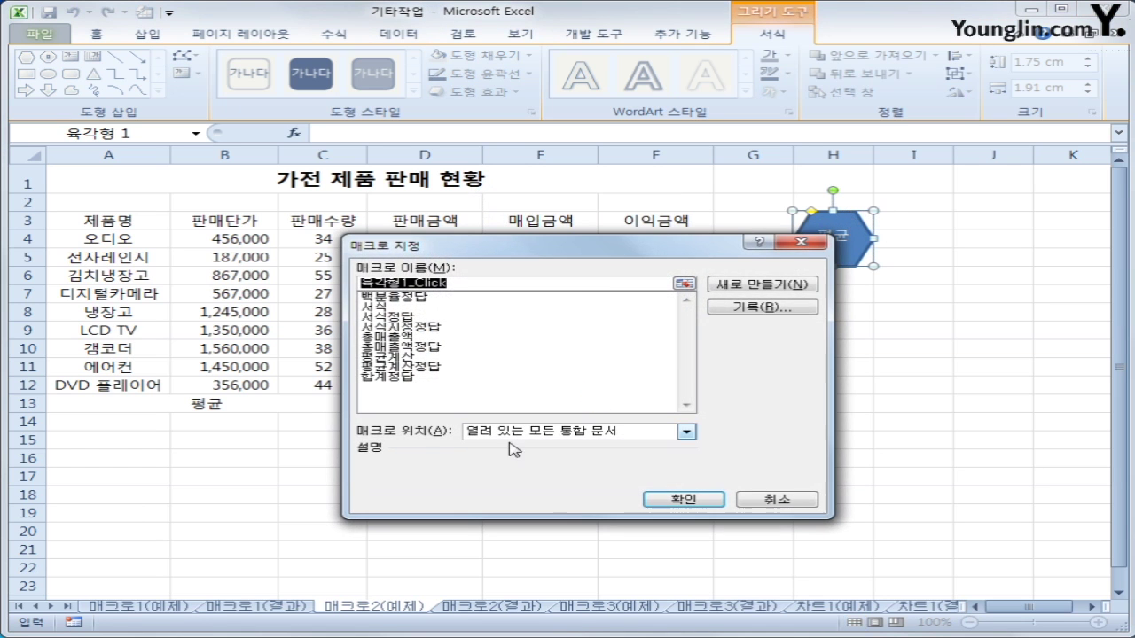
{"action": "left_click", "coordinate": [413, 308]}
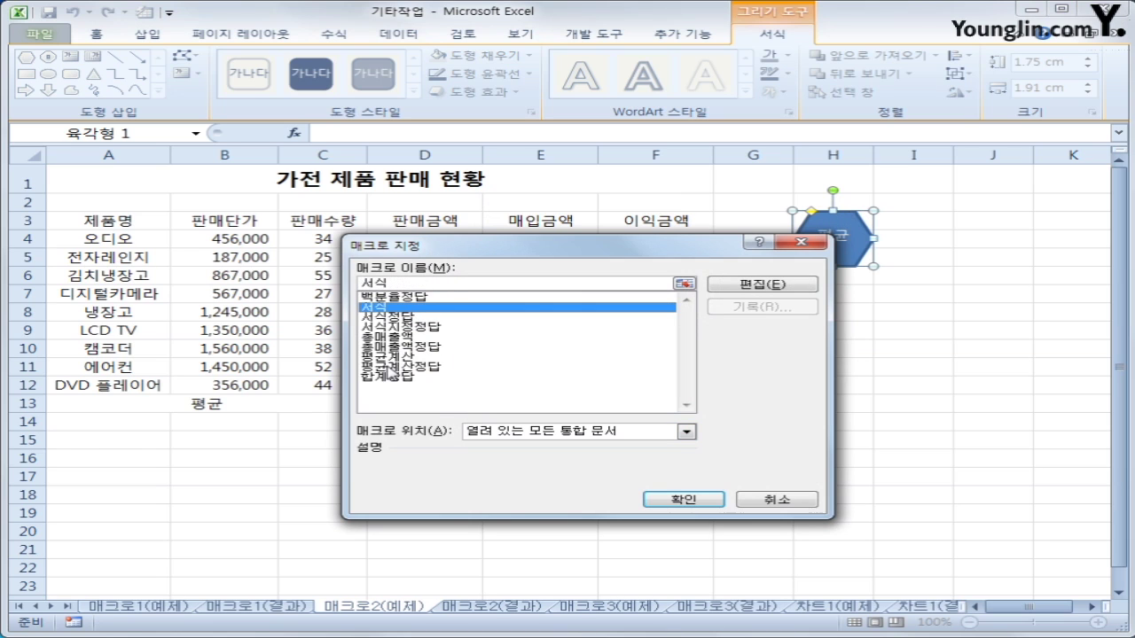
{"action": "left_click", "coordinate": [395, 357]}
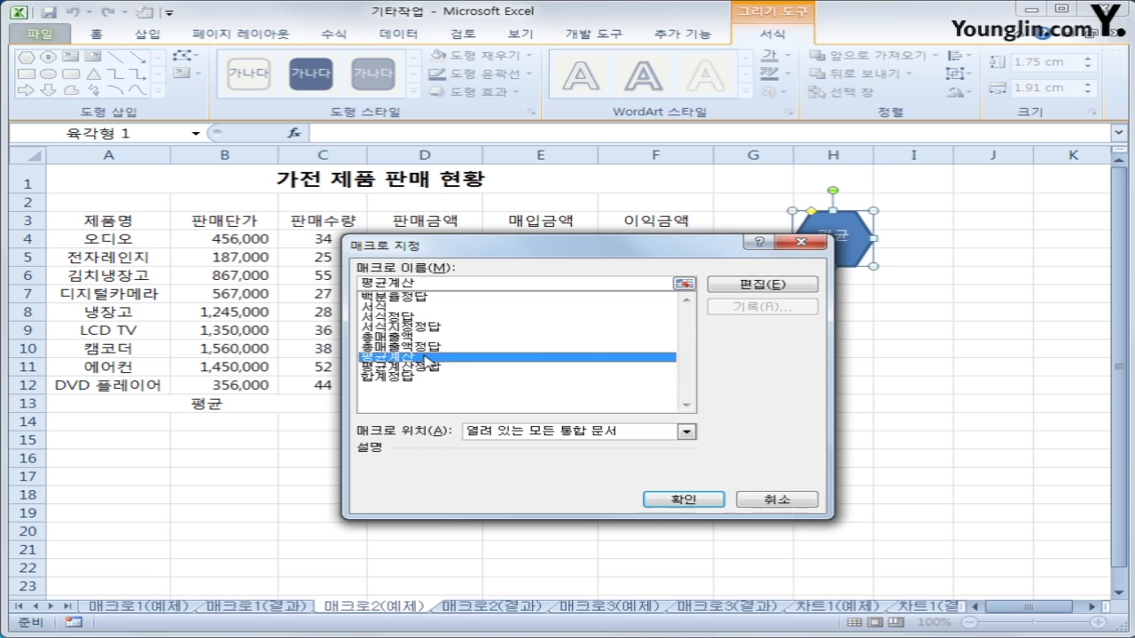
{"action": "left_click", "coordinate": [685, 500]}
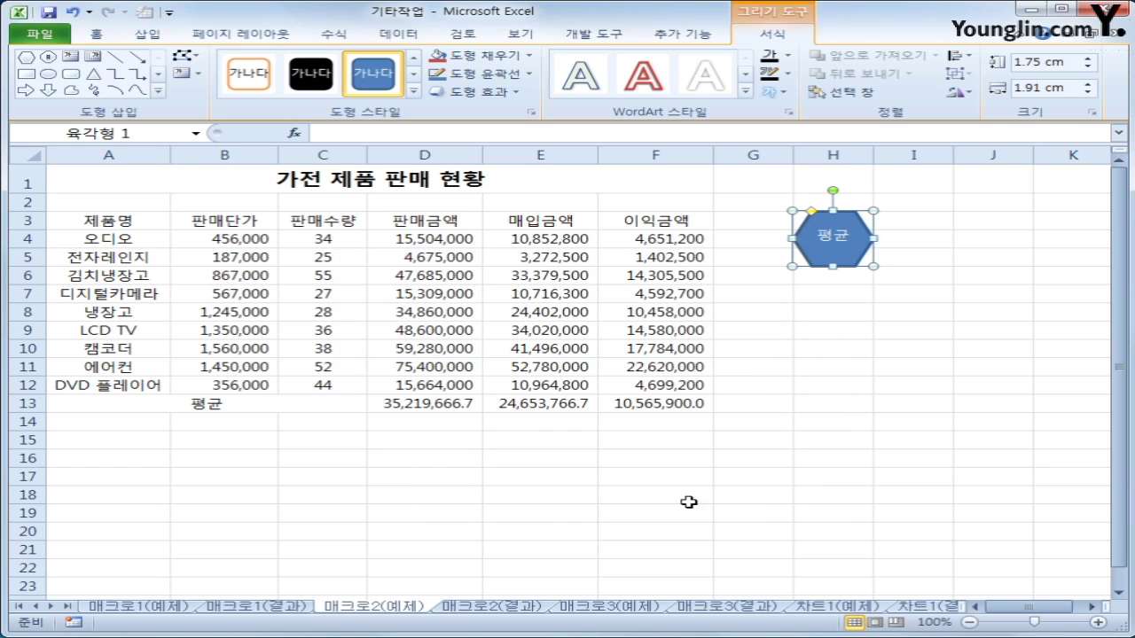
- Centre the hexagon's label vertically and horizontally, and deselect the shape
{"action": "left_click", "coordinate": [101, 38]}
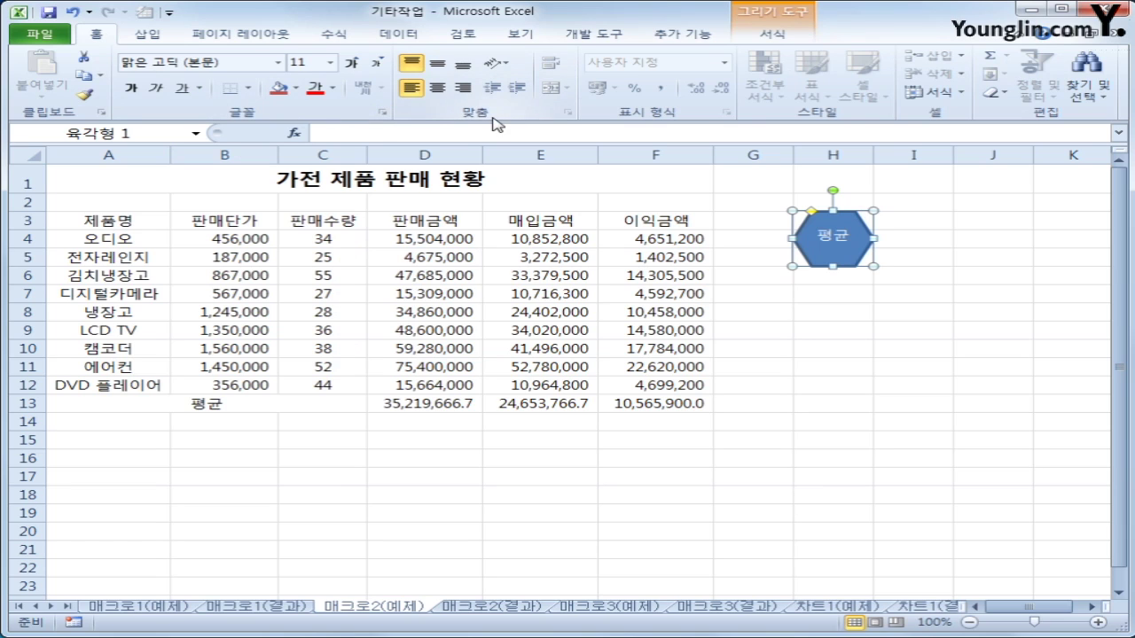
{"action": "left_click", "coordinate": [439, 64]}
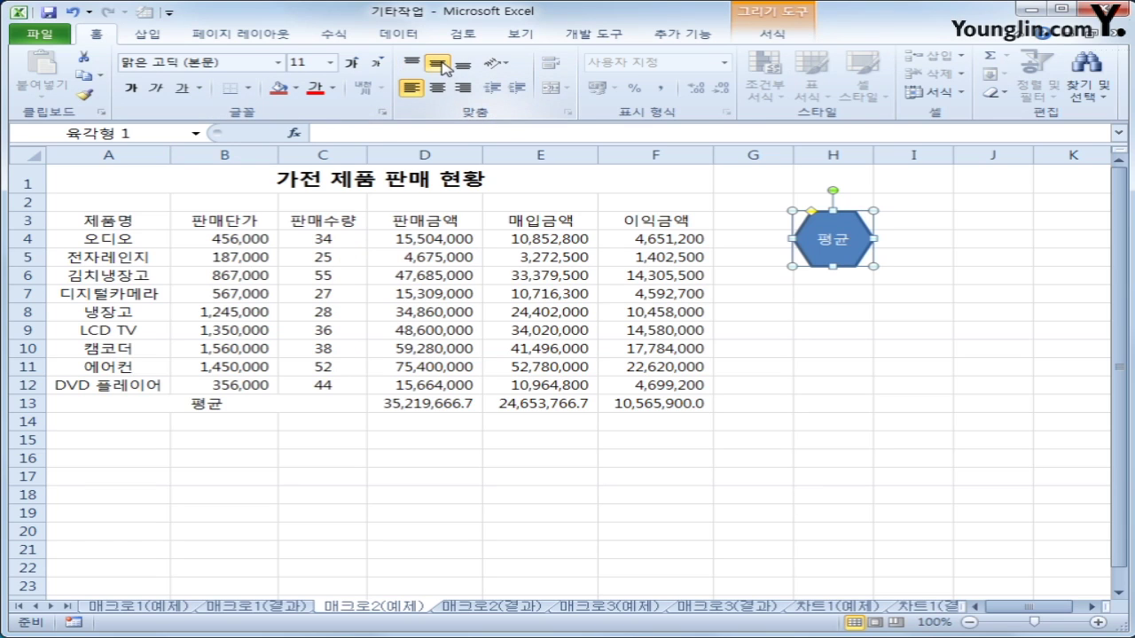
{"action": "left_click", "coordinate": [438, 88]}
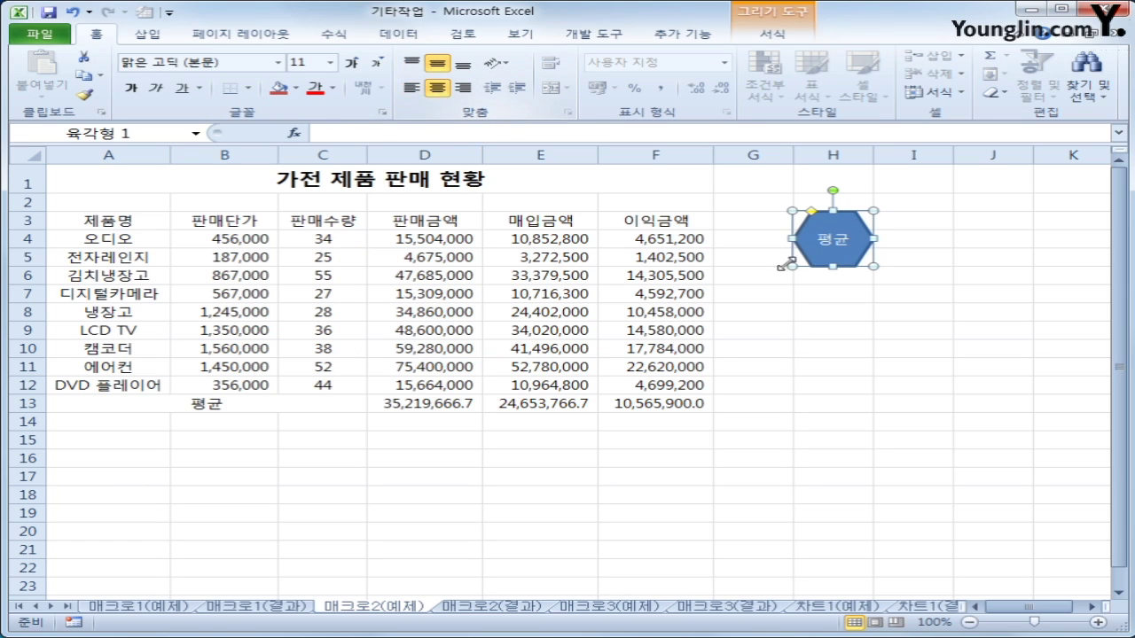
{"action": "left_click", "coordinate": [898, 325]}
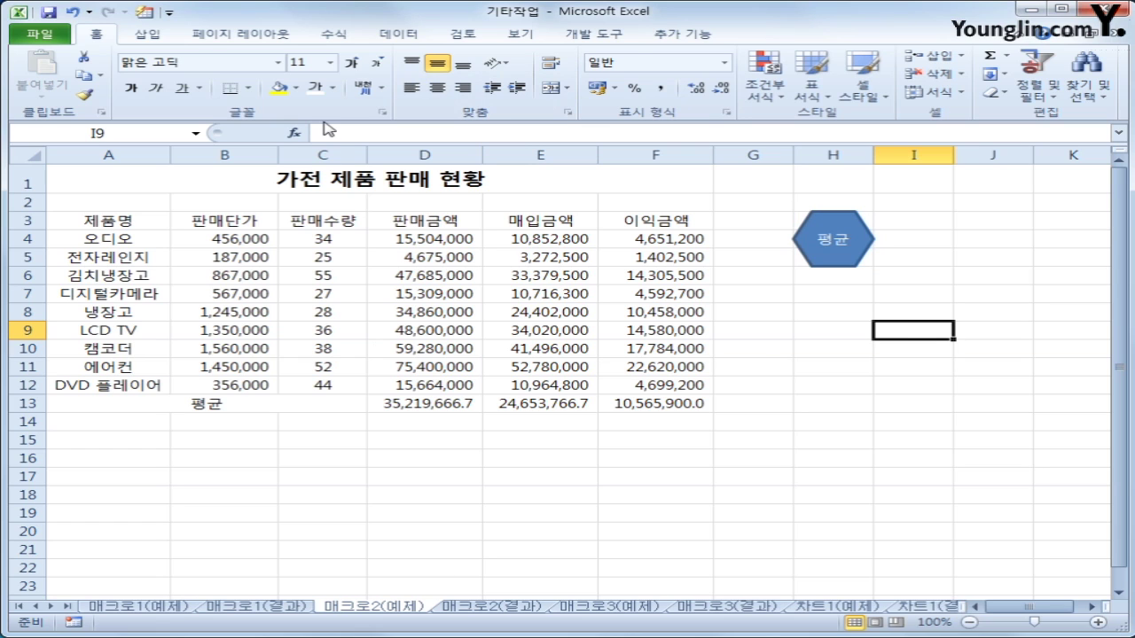
- Start recording a macro named 서식지정 with empty cell H18 selected
{"action": "left_click", "coordinate": [586, 34]}
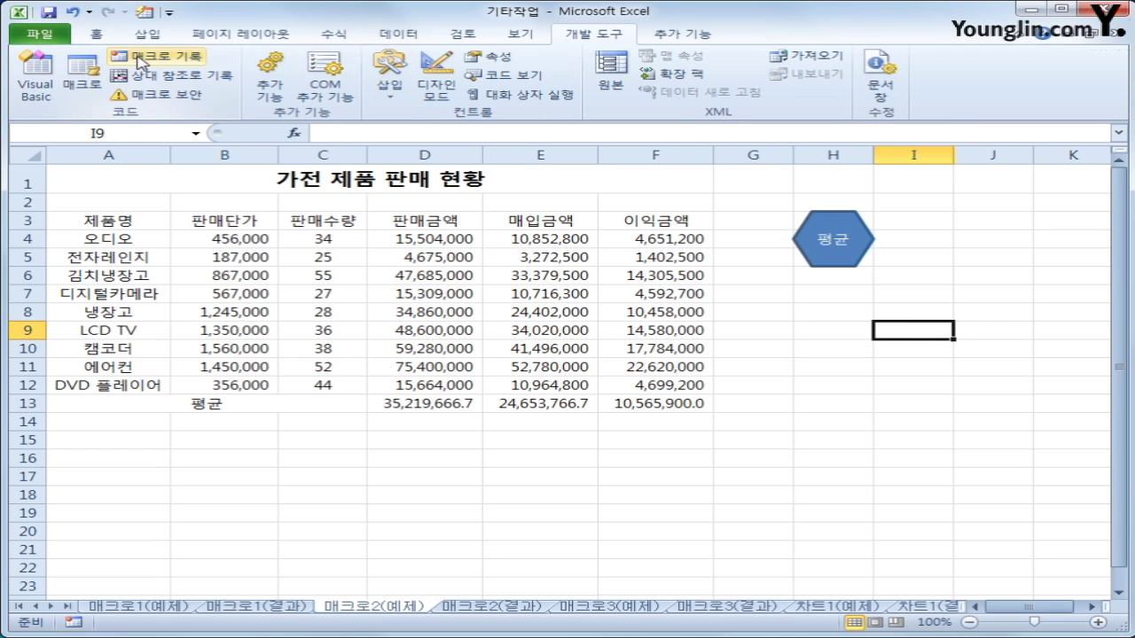
{"action": "left_click", "coordinate": [801, 496]}
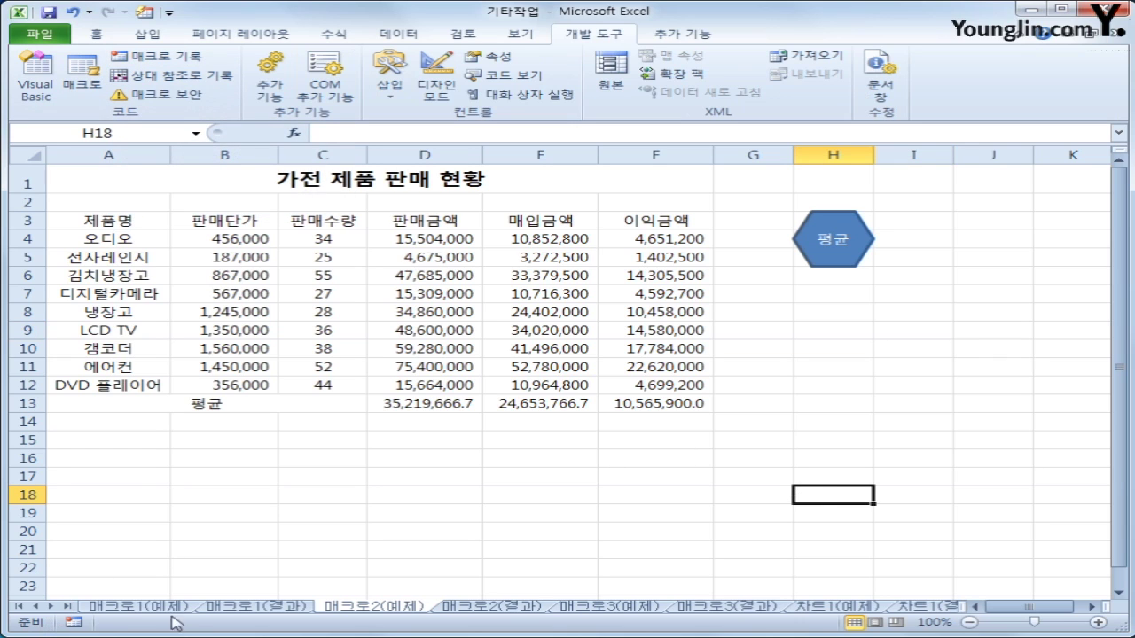
{"action": "left_click", "coordinate": [74, 624]}
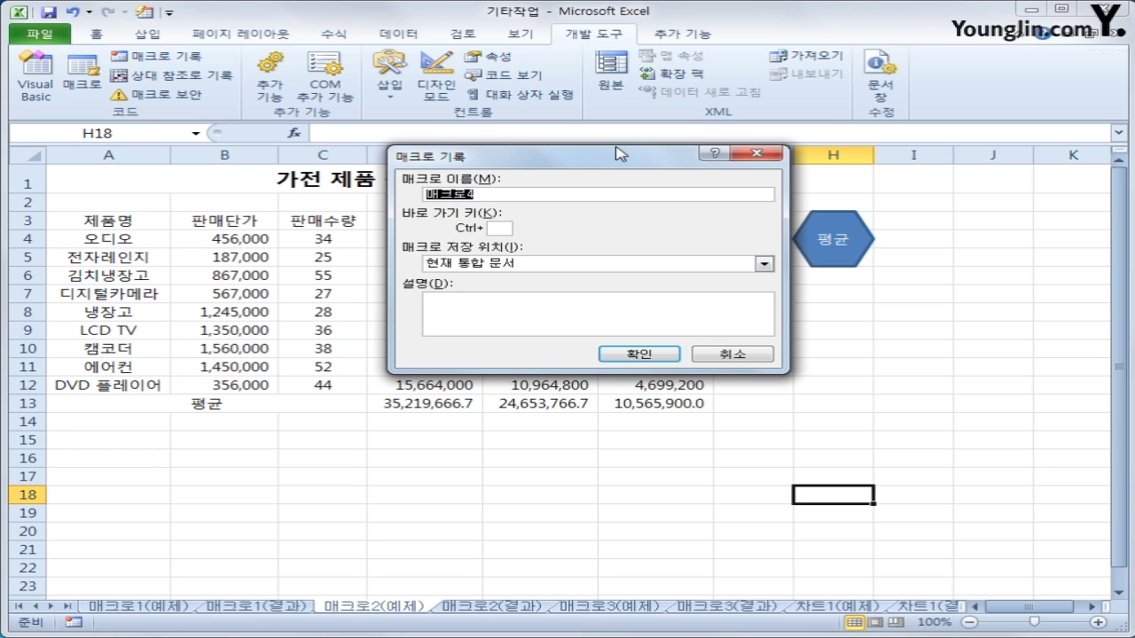
{"action": "type", "text": "서식지정"}
{"action": "left_click", "coordinate": [640, 355]}
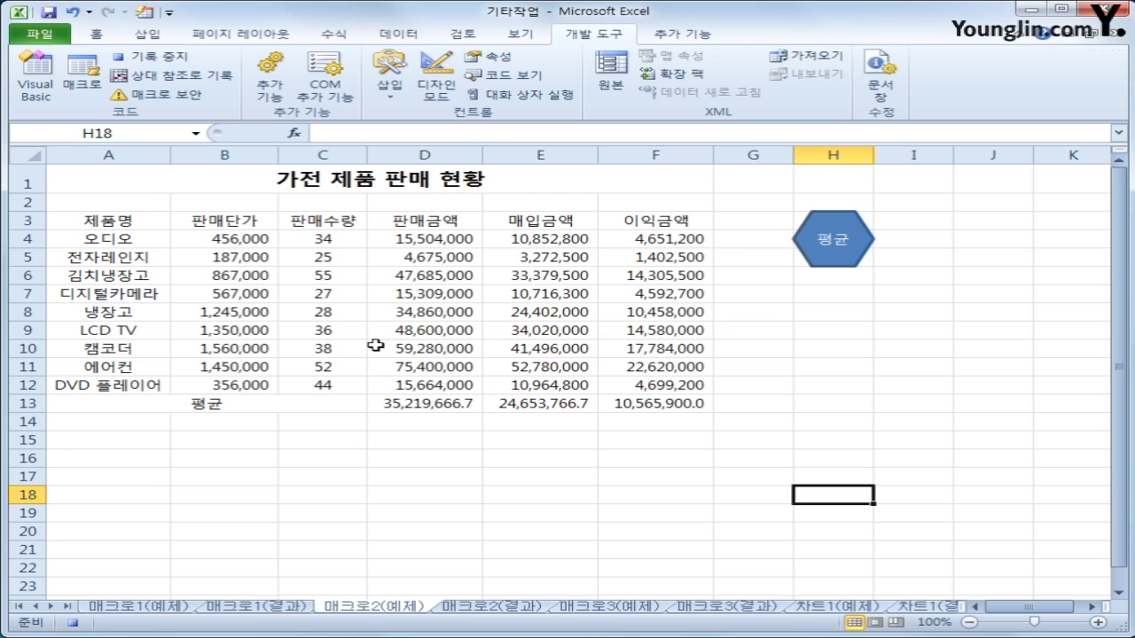
- Apply all borders to A3:F13, select A3, and stop recording the 서식지정 macro
{"action": "left_click_drag", "start_coordinate": [128, 222], "coordinate": [648, 405]}
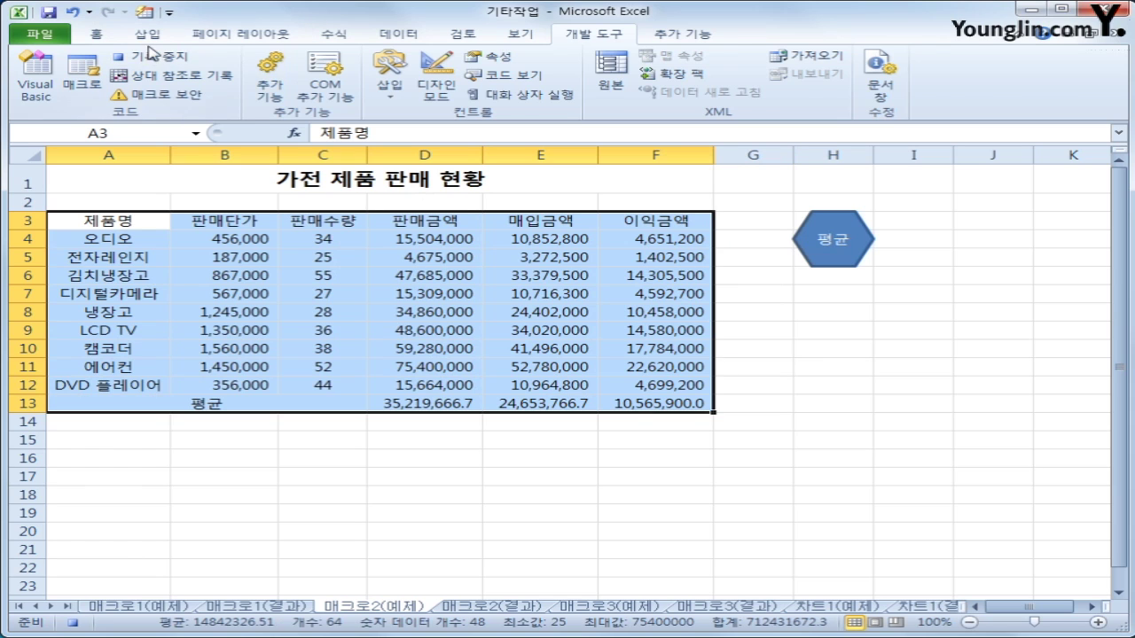
{"action": "left_click", "coordinate": [99, 36]}
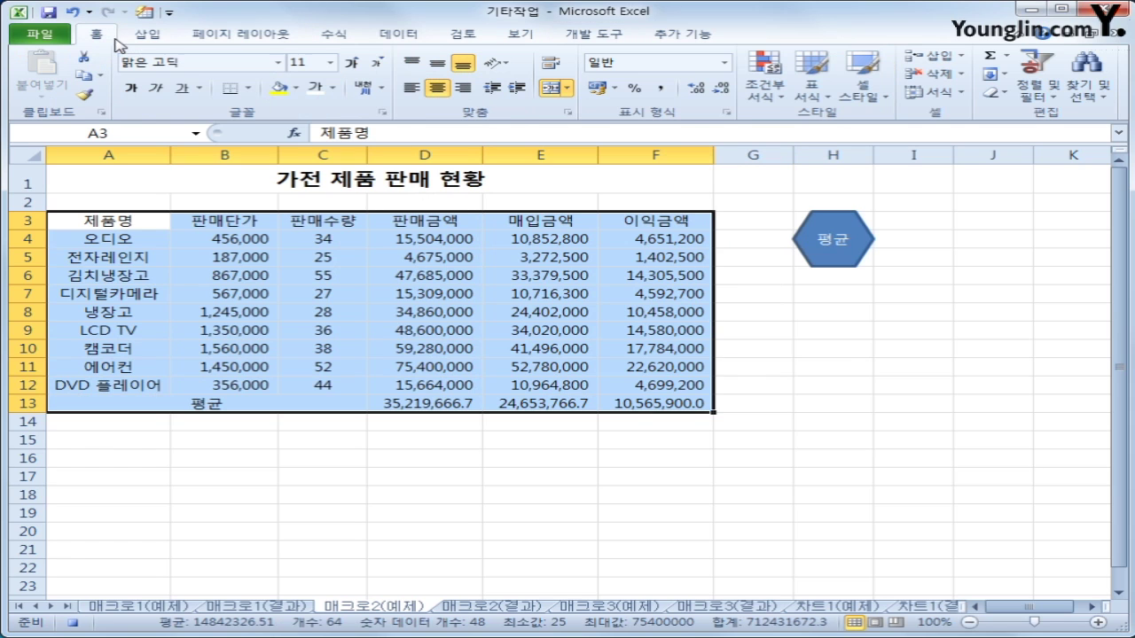
{"action": "left_click", "coordinate": [250, 90]}
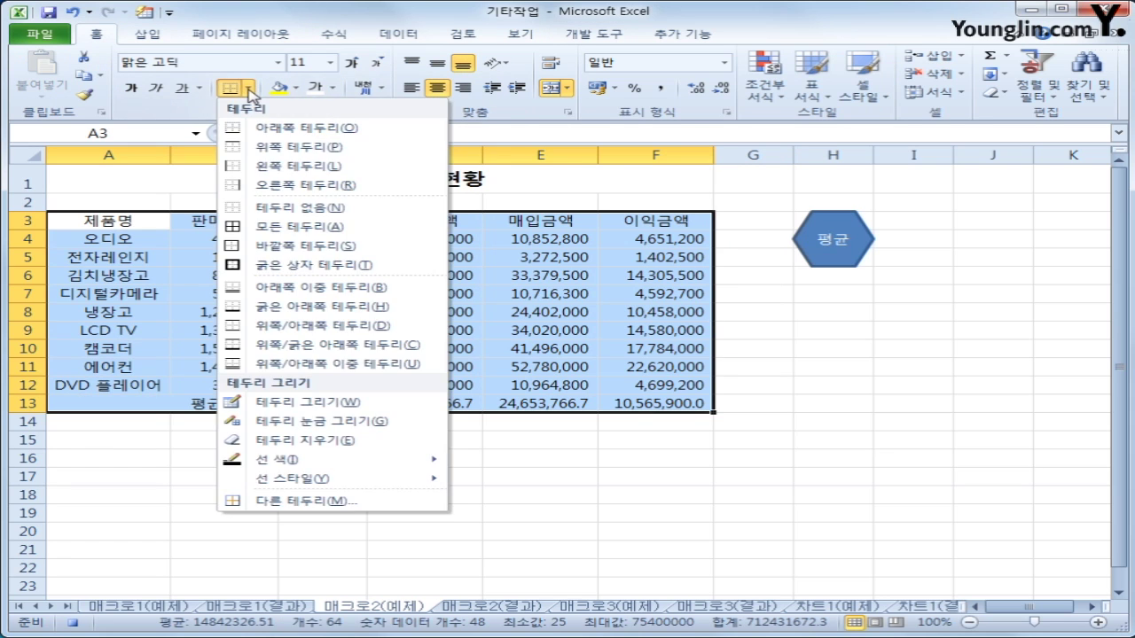
{"action": "left_click", "coordinate": [279, 229]}
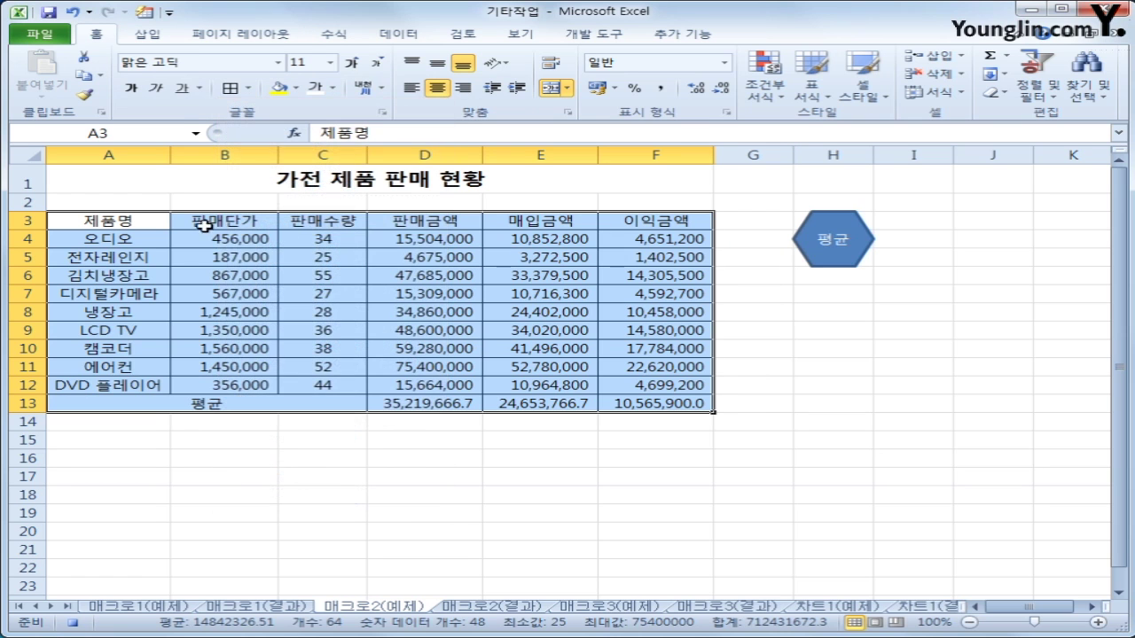
{"action": "left_click", "coordinate": [132, 221]}
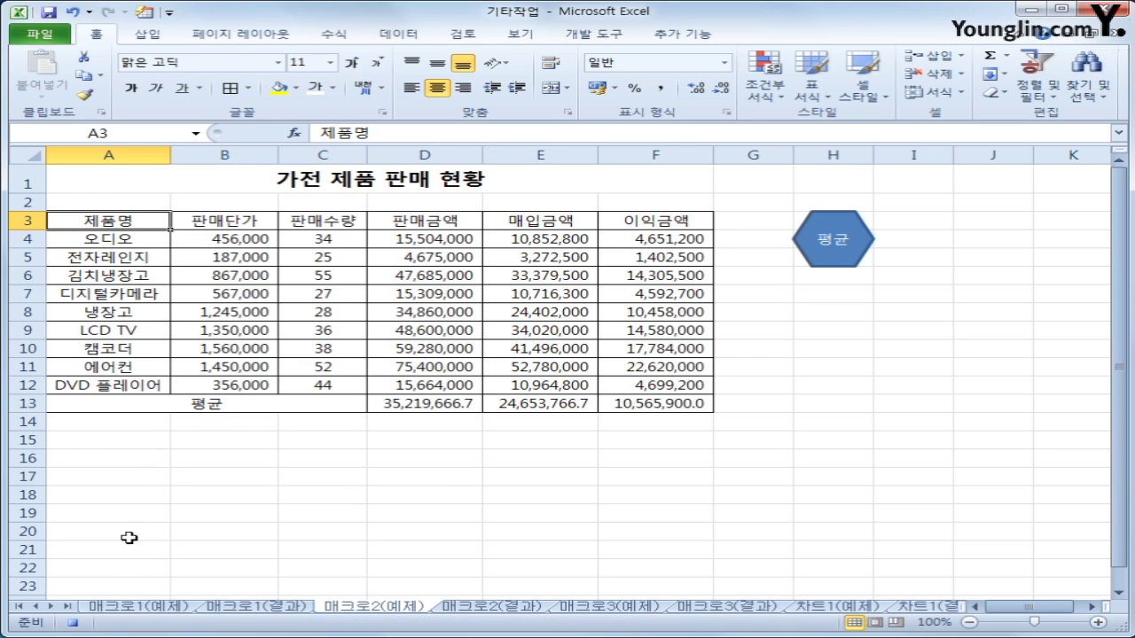
{"action": "left_click", "coordinate": [73, 623]}
{"action": "left_click", "coordinate": [256, 517]}
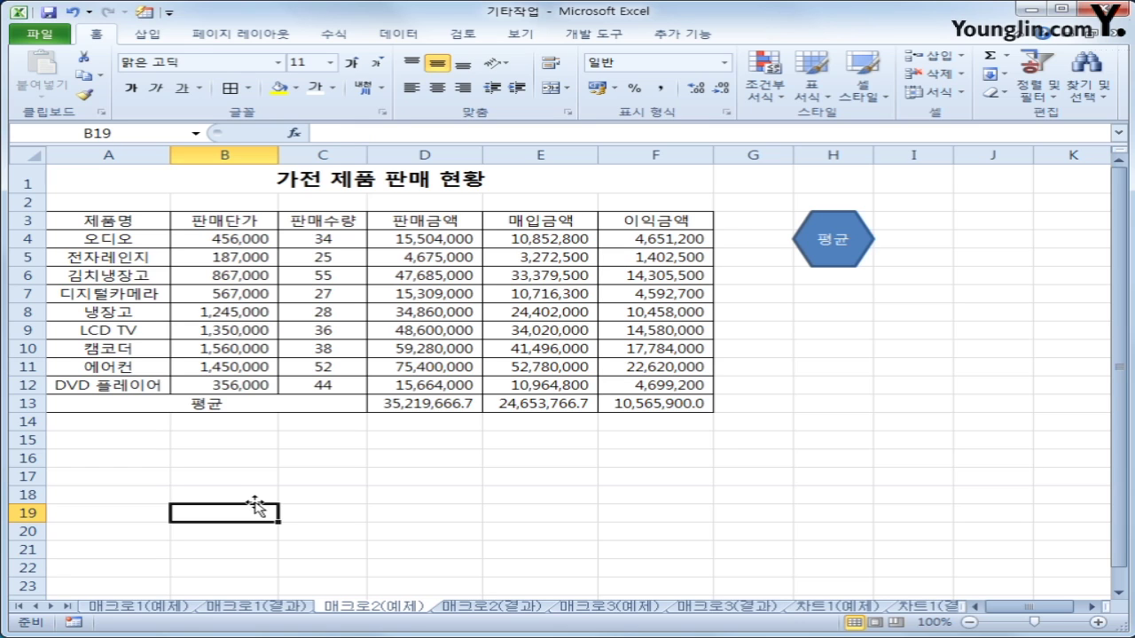
- Draw a folded-corner shape about 1.75 cm high and 1.91 cm wide over H7:H9 and label it 서식
{"action": "left_click", "coordinate": [147, 33]}
{"action": "left_click", "coordinate": [252, 56]}
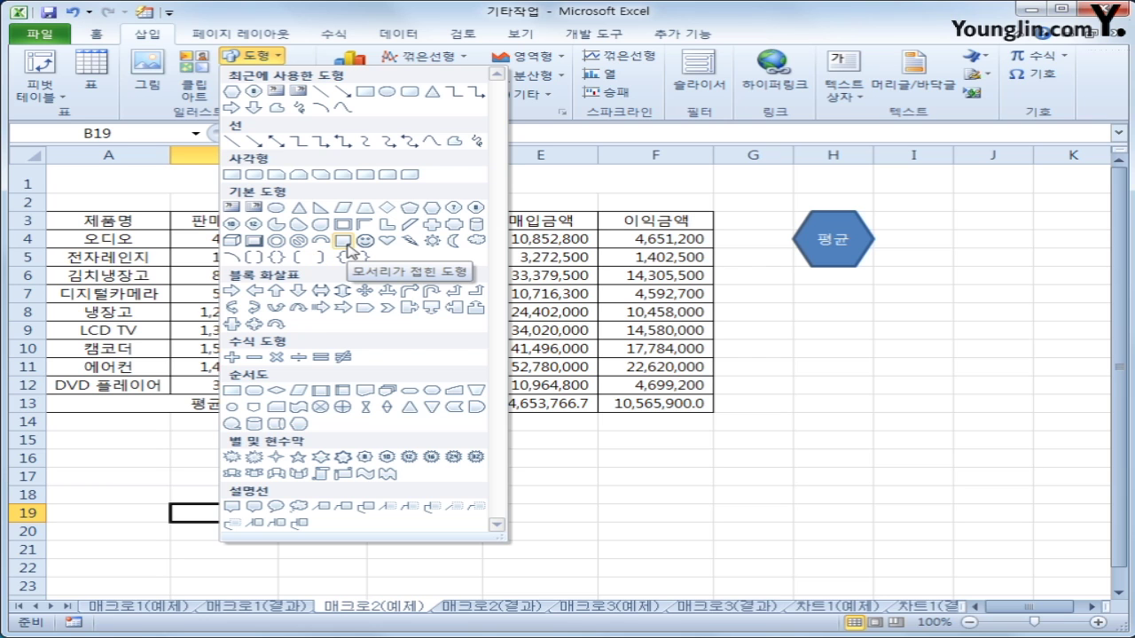
{"action": "left_click", "coordinate": [345, 245]}
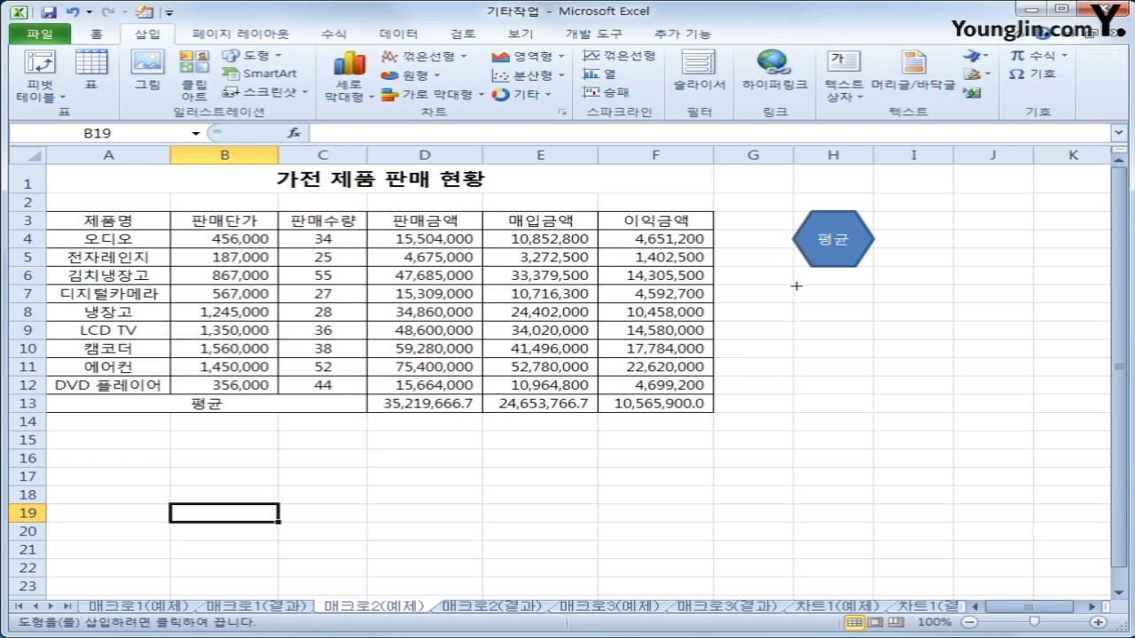
{"action": "left_click_drag", "start_coordinate": [793, 284], "coordinate": [874, 339]}
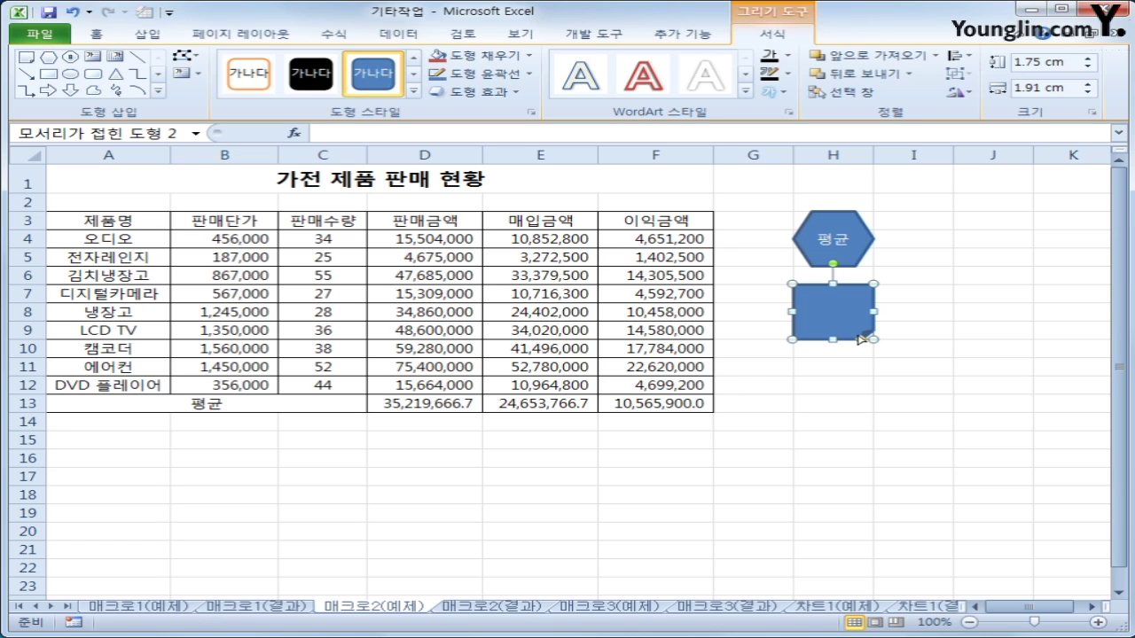
{"action": "type", "text": "서식"}
- Assign the 서식지정 macro to the folded-corner 서식 shape
{"action": "right_click", "coordinate": [869, 301]}
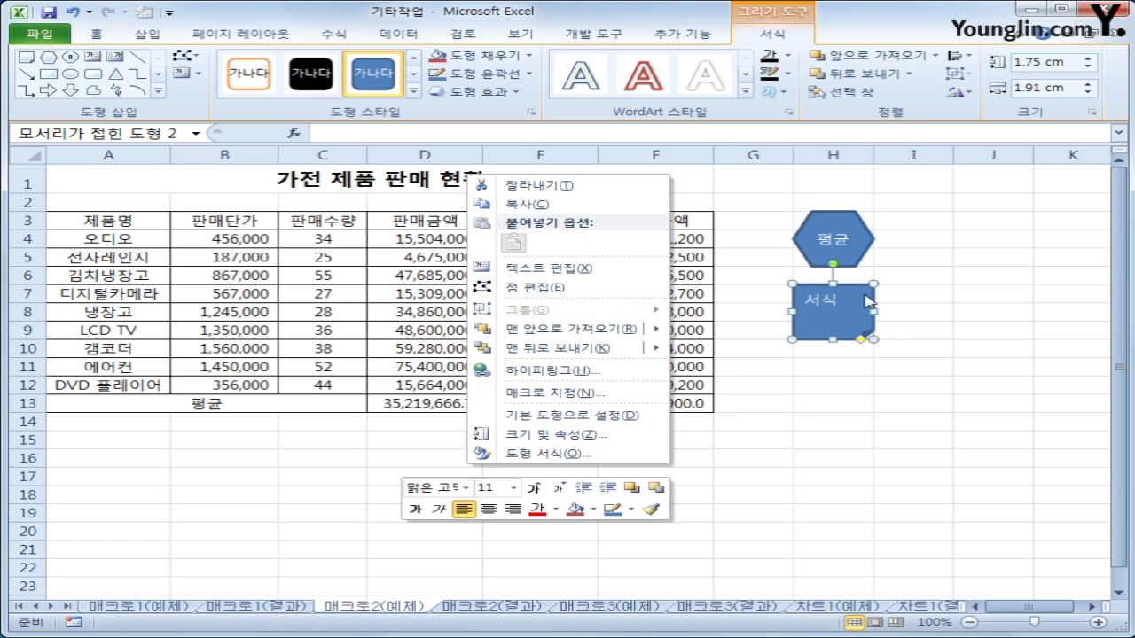
{"action": "left_click", "coordinate": [578, 392]}
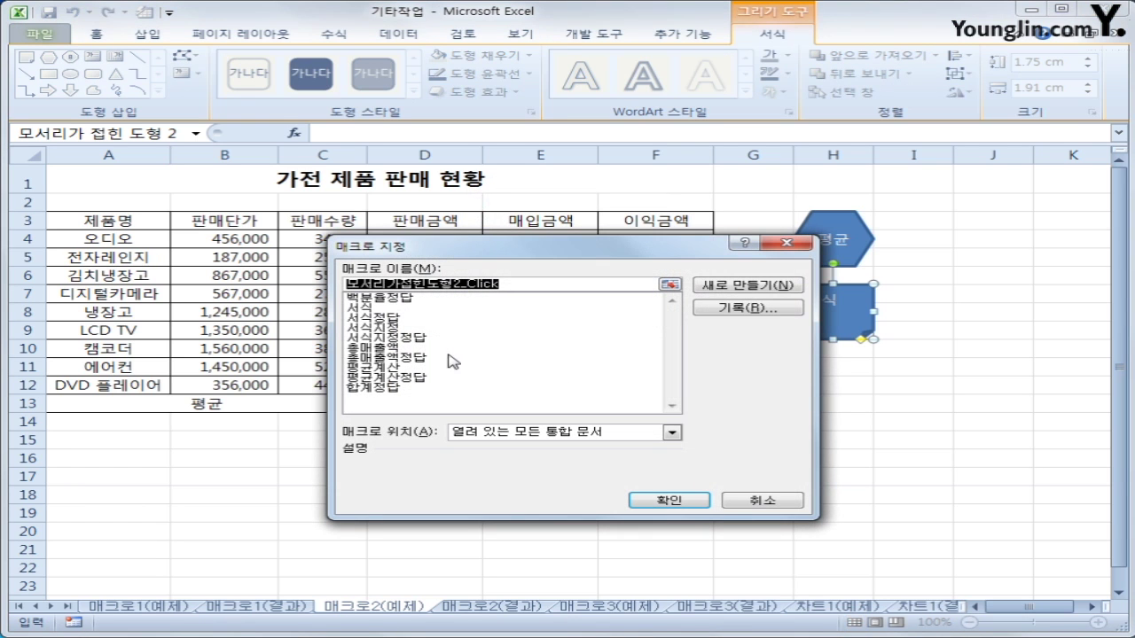
{"action": "left_click", "coordinate": [414, 329]}
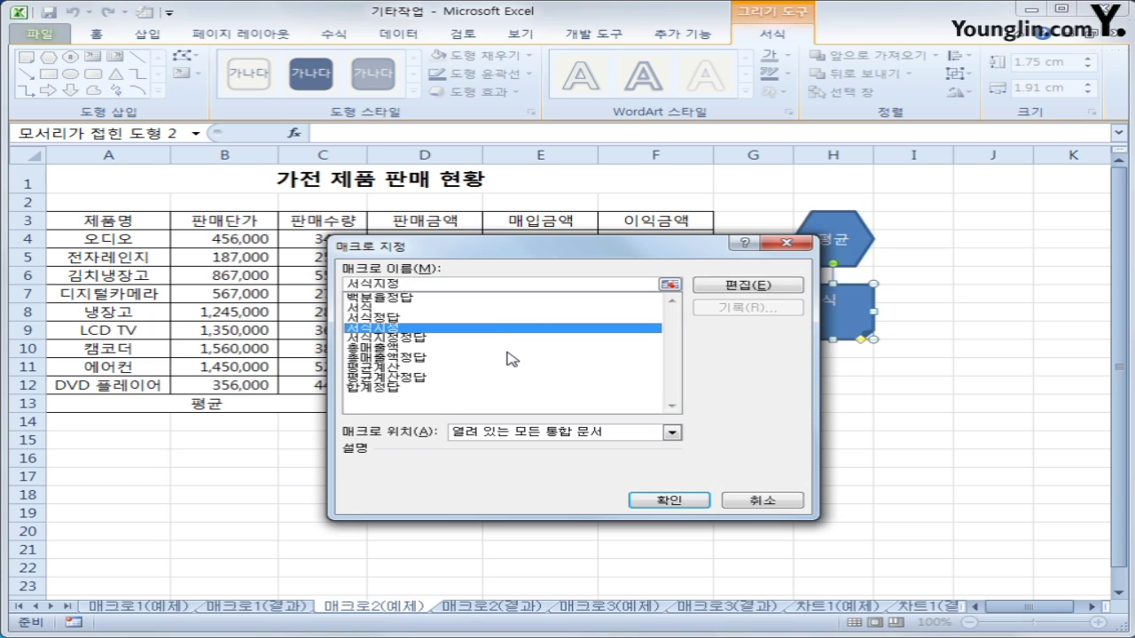
{"action": "left_click", "coordinate": [668, 501]}
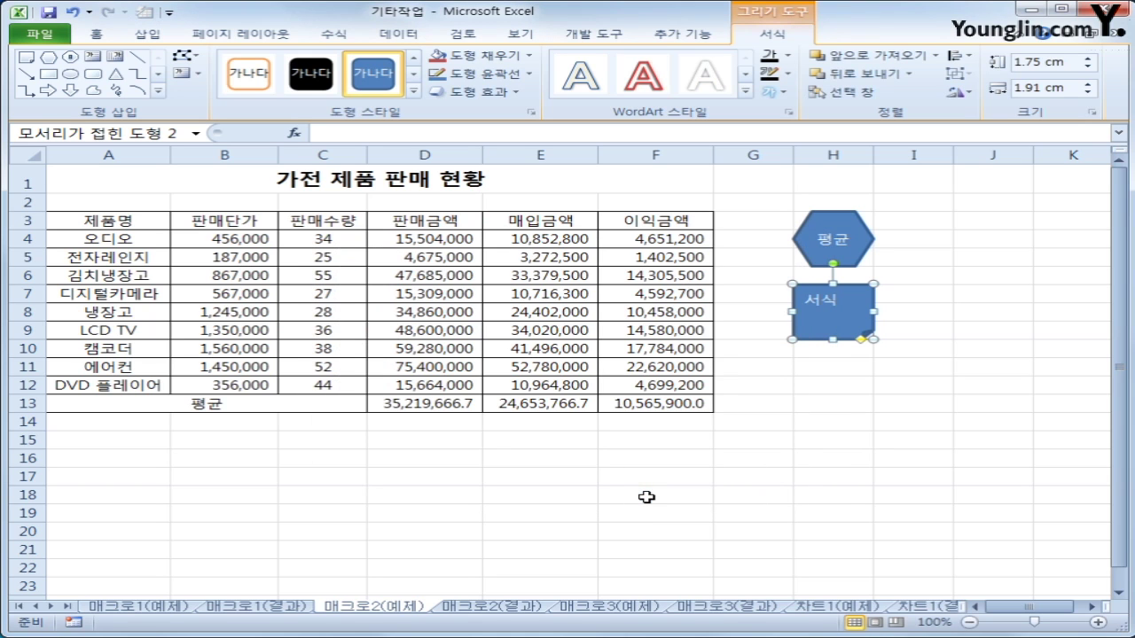
- Centre the 서식 shape's label vertically and horizontally, and deselect the shape
{"action": "left_click", "coordinate": [96, 34]}
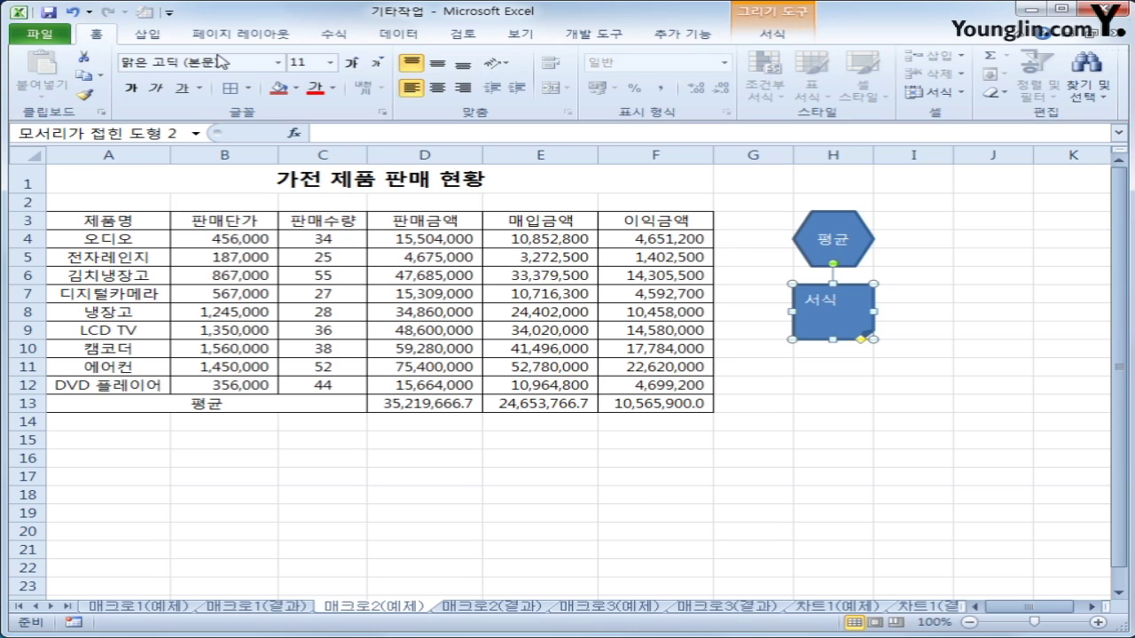
{"action": "left_click", "coordinate": [434, 69]}
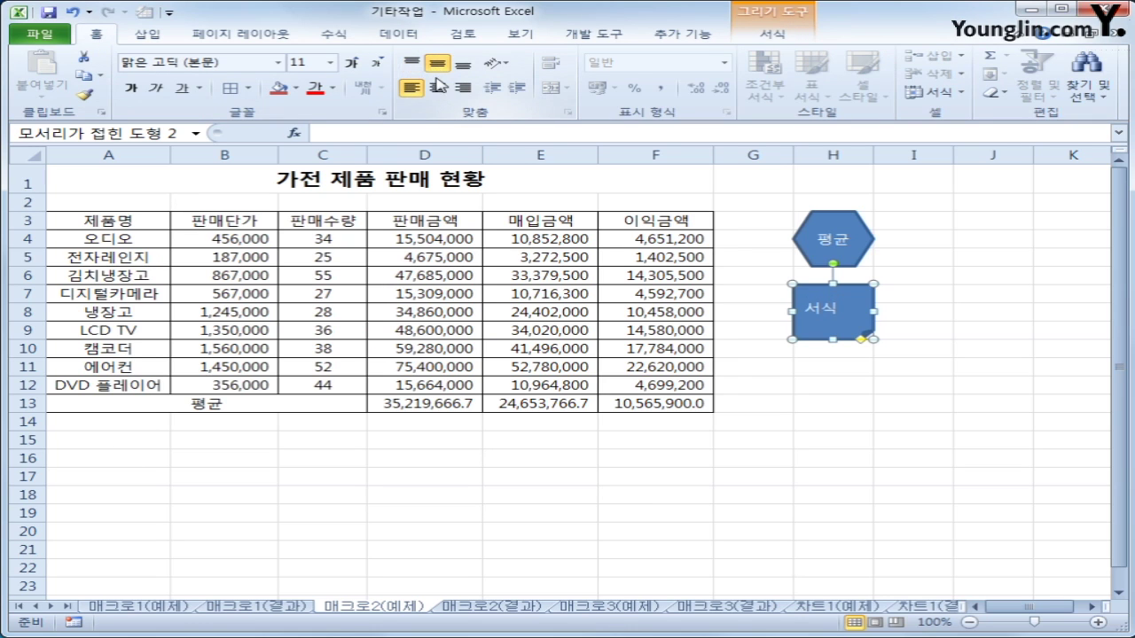
{"action": "left_click", "coordinate": [437, 88]}
{"action": "left_click", "coordinate": [872, 454]}
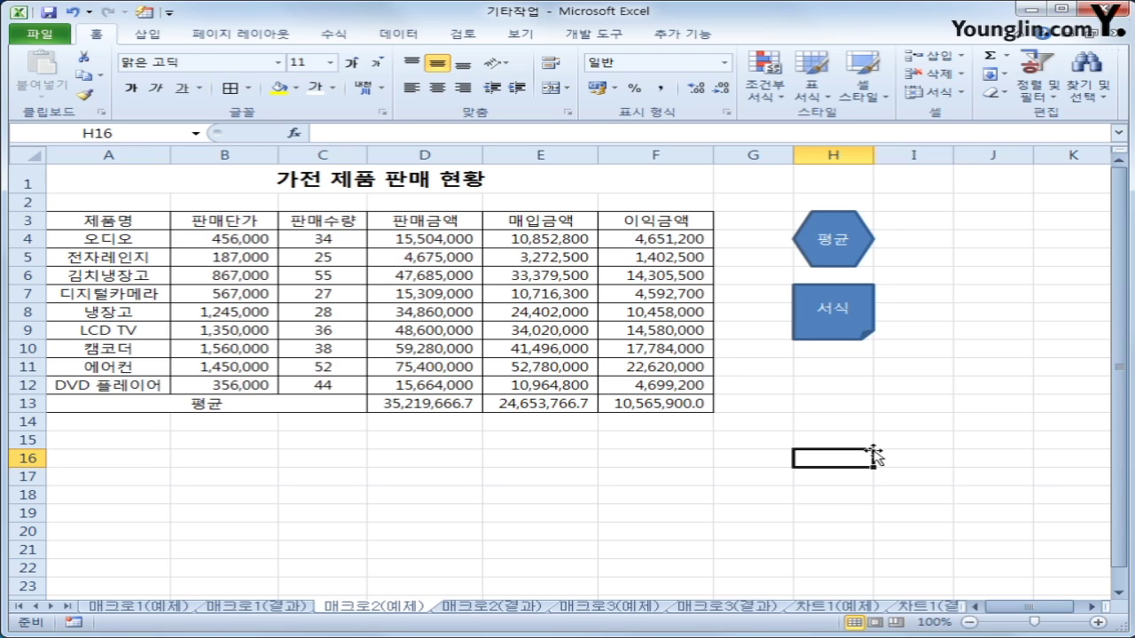
{"action": "left_click", "coordinate": [555, 495]}
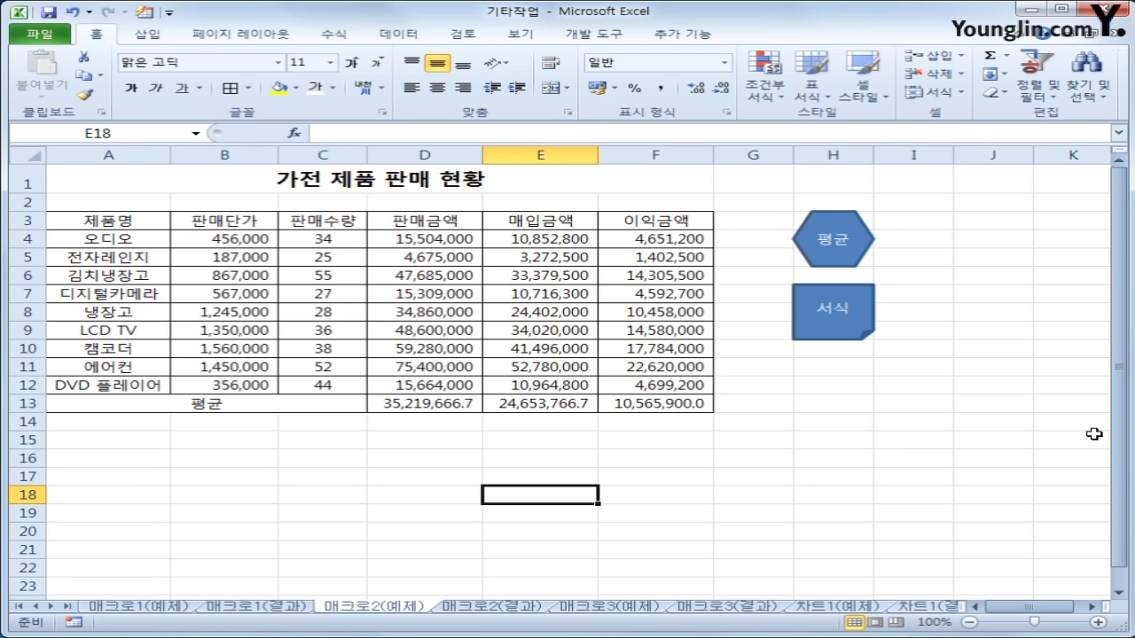
- Clear the averages in D13:F13 and test the 평균계산 macro by running it from the 평균 hexagon
{"action": "left_click_drag", "start_coordinate": [418, 410], "coordinate": [663, 404]}
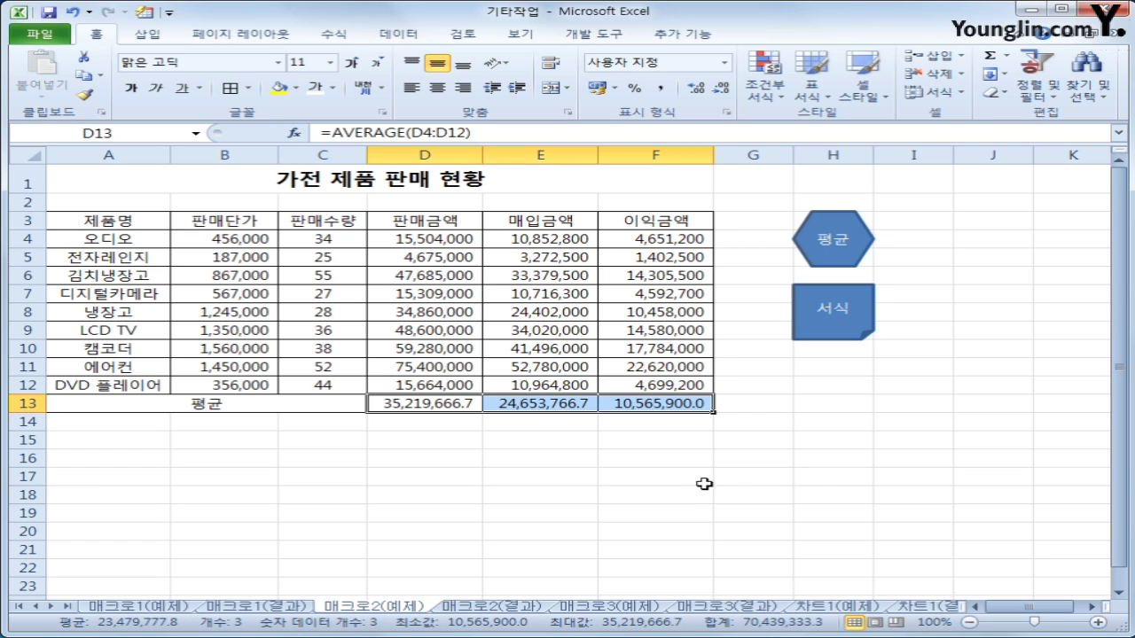
{"action": "left_click", "coordinate": [813, 495]}
{"action": "left_click", "coordinate": [415, 403]}
{"action": "left_click_drag", "start_coordinate": [415, 404], "coordinate": [660, 404]}
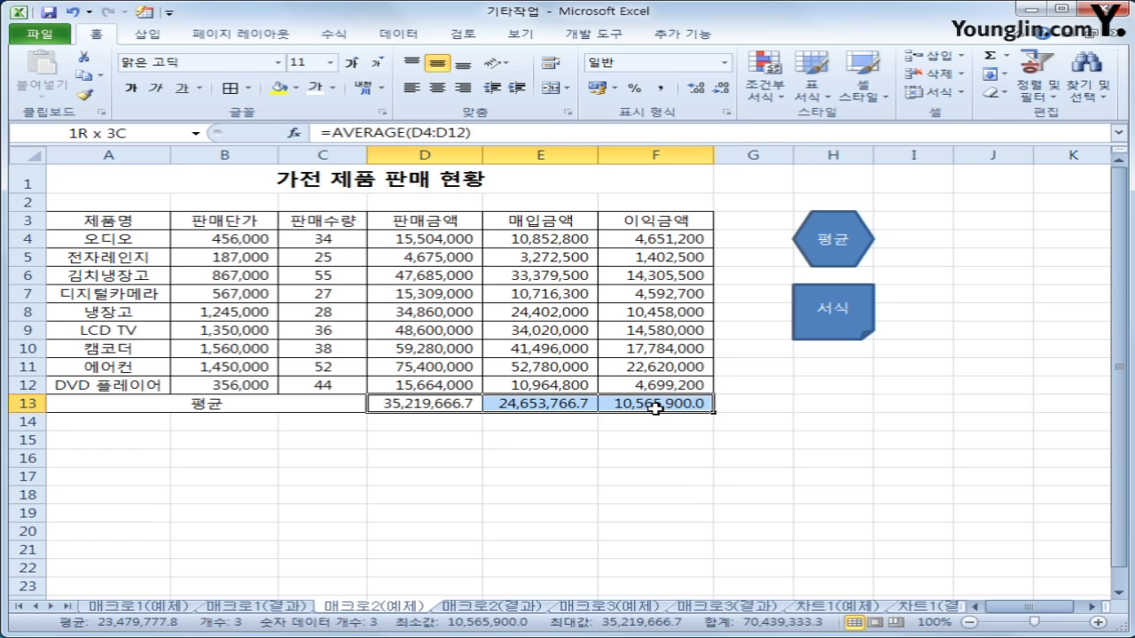
{"action": "key", "text": "Delete"}
{"action": "left_click", "coordinate": [838, 475]}
{"action": "left_click_drag", "start_coordinate": [438, 411], "coordinate": [644, 404]}
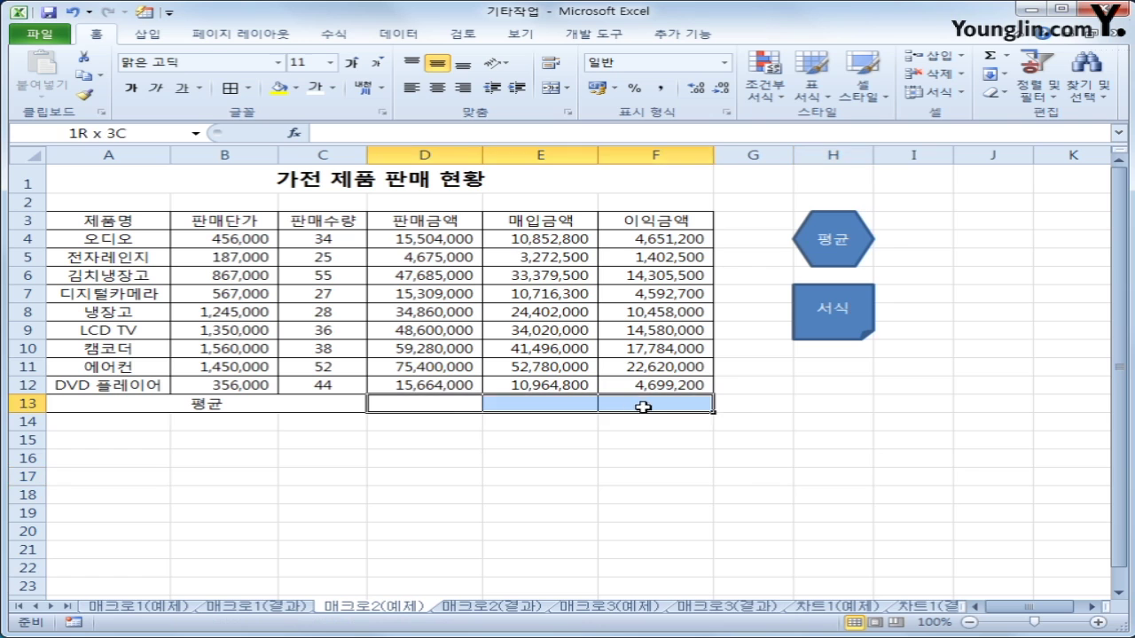
{"action": "left_click", "coordinate": [801, 444]}
{"action": "left_click", "coordinate": [824, 250]}
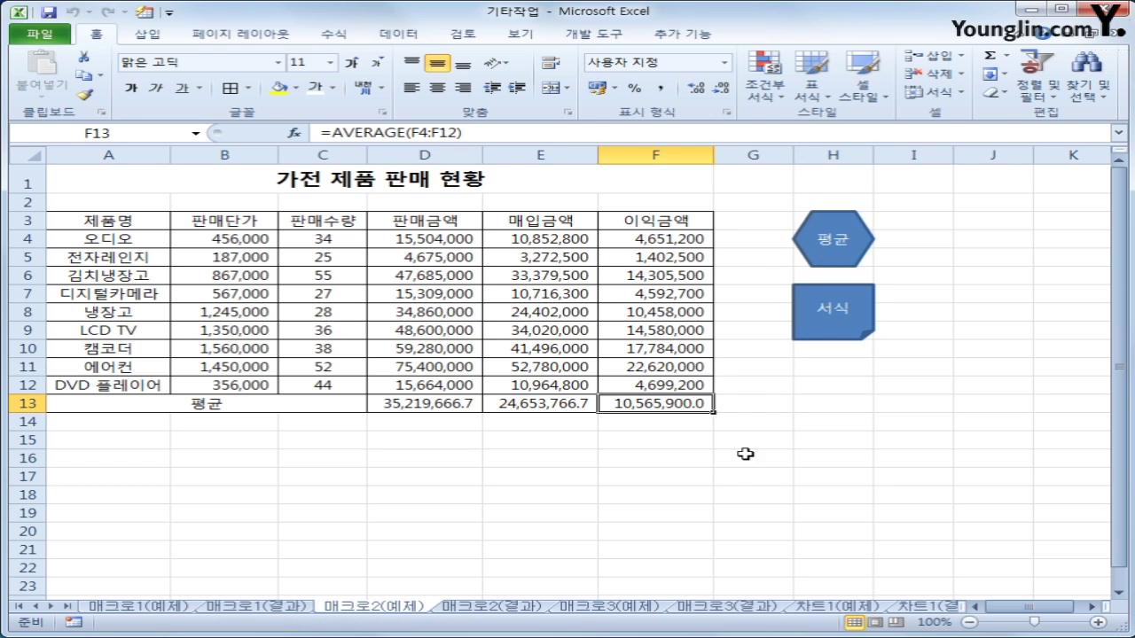
- Remove all borders from A3:F13 and test the 서식지정 macro by running it from the 서식 shape
{"action": "left_click", "coordinate": [803, 459]}
{"action": "left_click_drag", "start_coordinate": [142, 222], "coordinate": [626, 403]}
{"action": "left_click", "coordinate": [250, 88]}
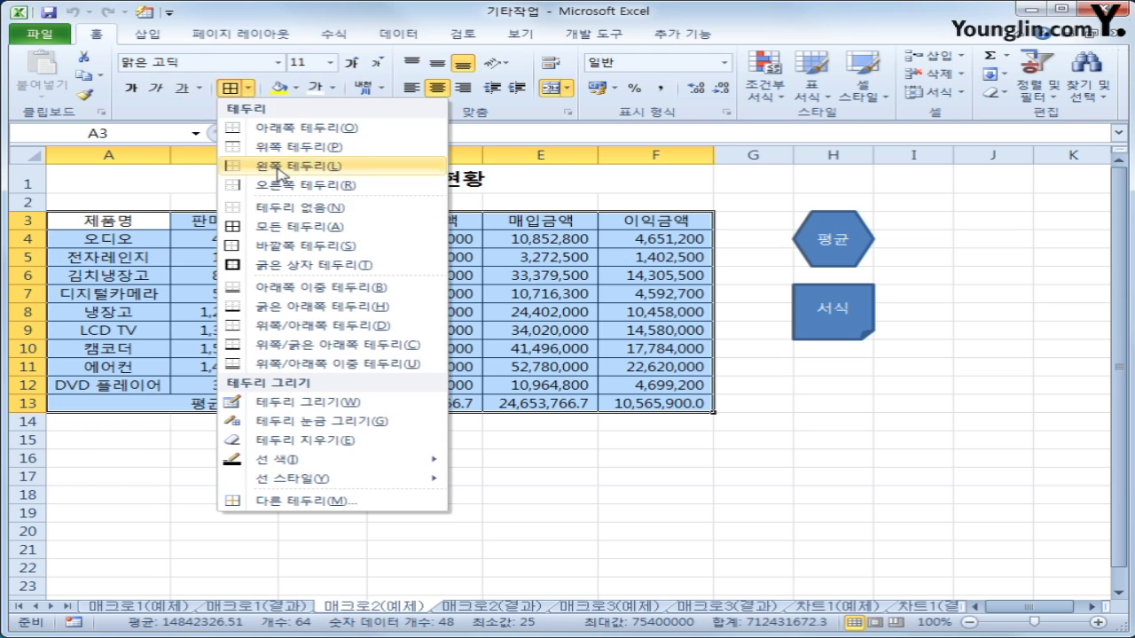
{"action": "left_click", "coordinate": [286, 208]}
{"action": "left_click", "coordinate": [854, 387]}
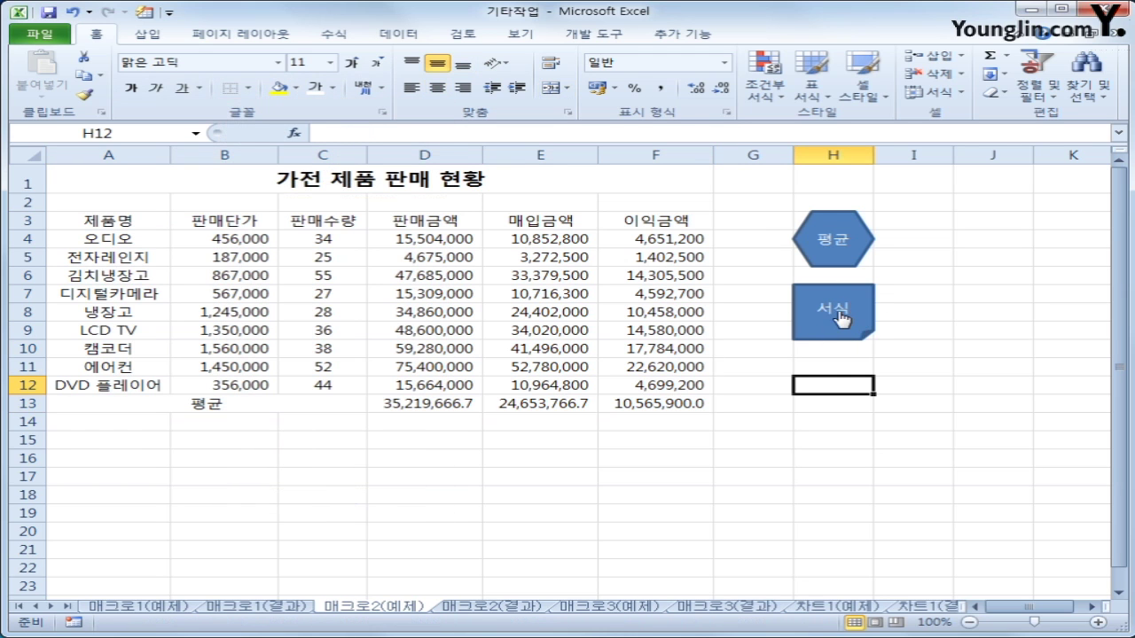
{"action": "left_click", "coordinate": [823, 325]}
{"action": "left_click", "coordinate": [869, 417]}
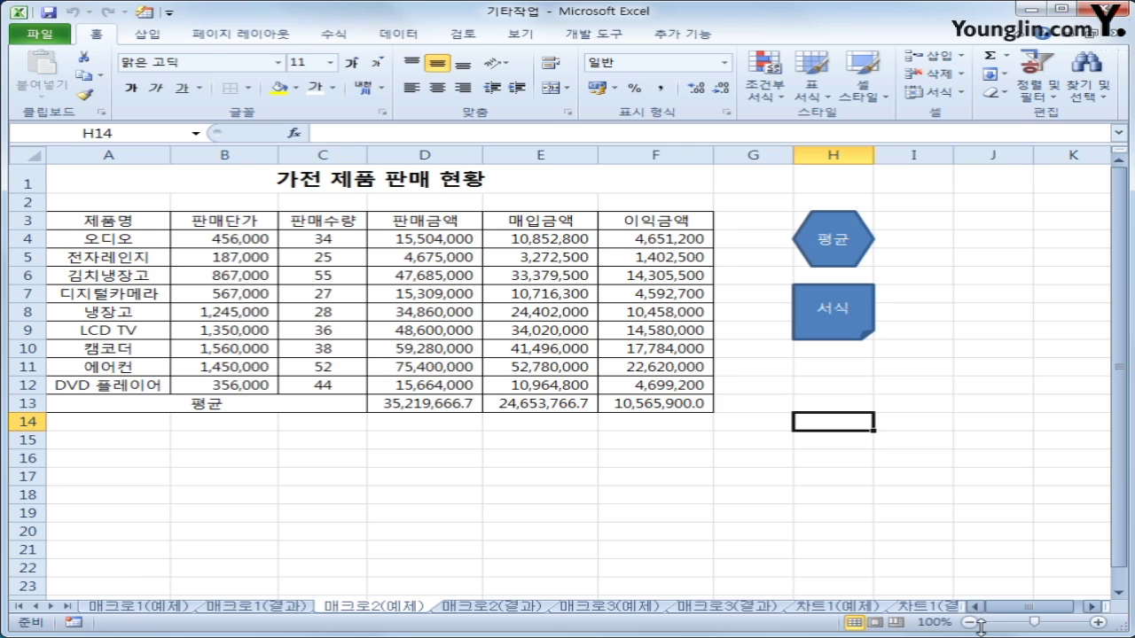
- On the 매크로3(예제) sheet, start recording a macro named 합계 with empty cell I14 selected
{"action": "left_click", "coordinate": [644, 609]}
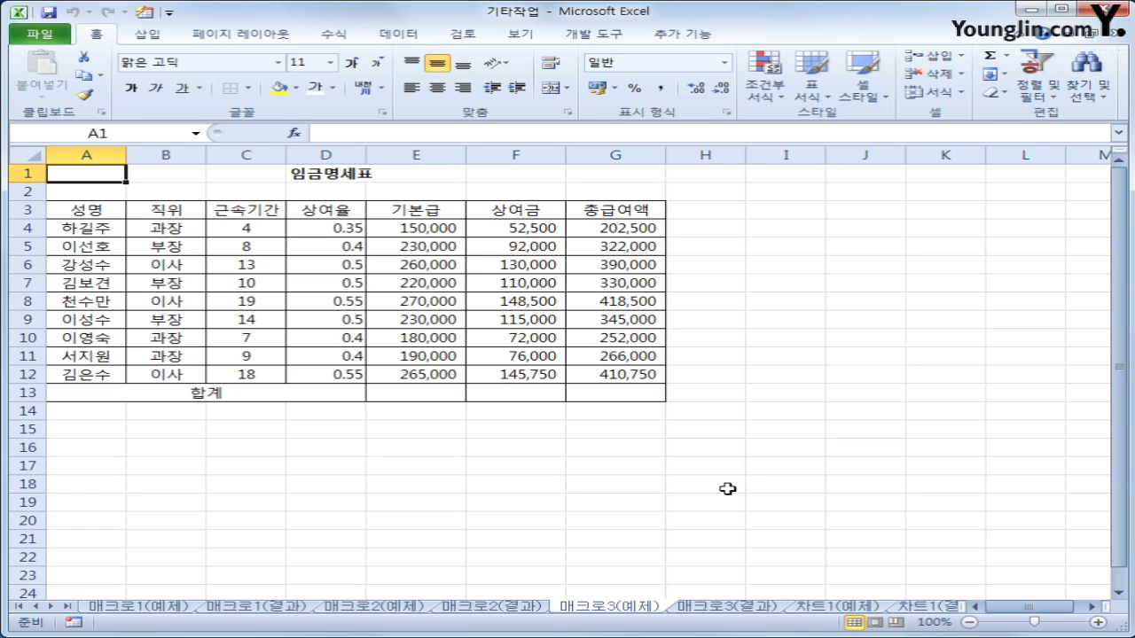
{"action": "left_click", "coordinate": [800, 415]}
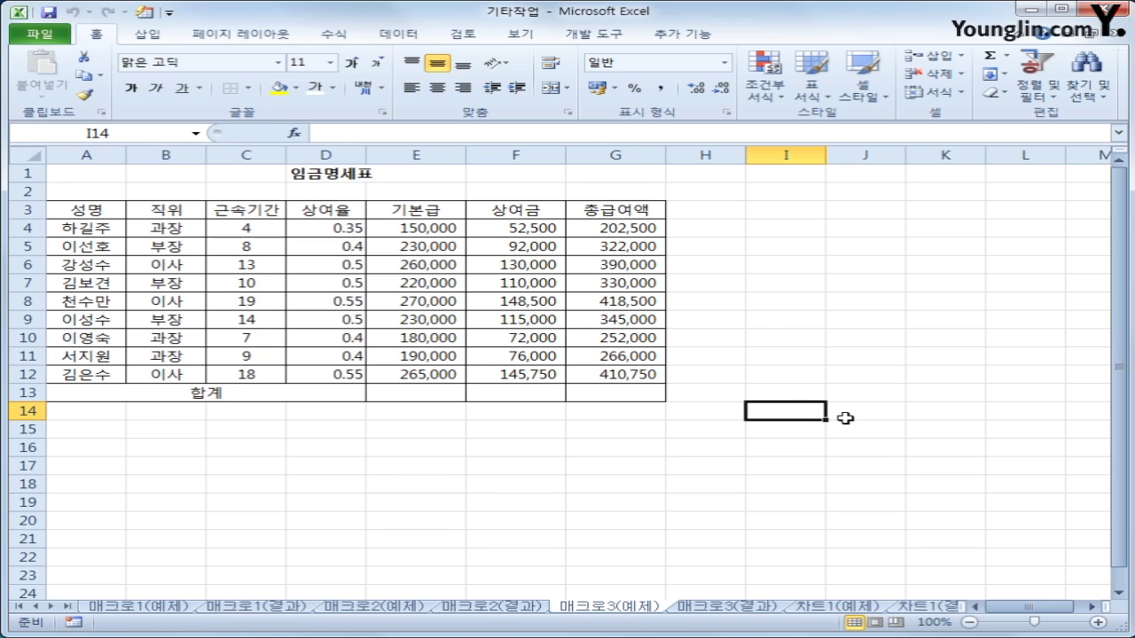
{"action": "left_click", "coordinate": [74, 623]}
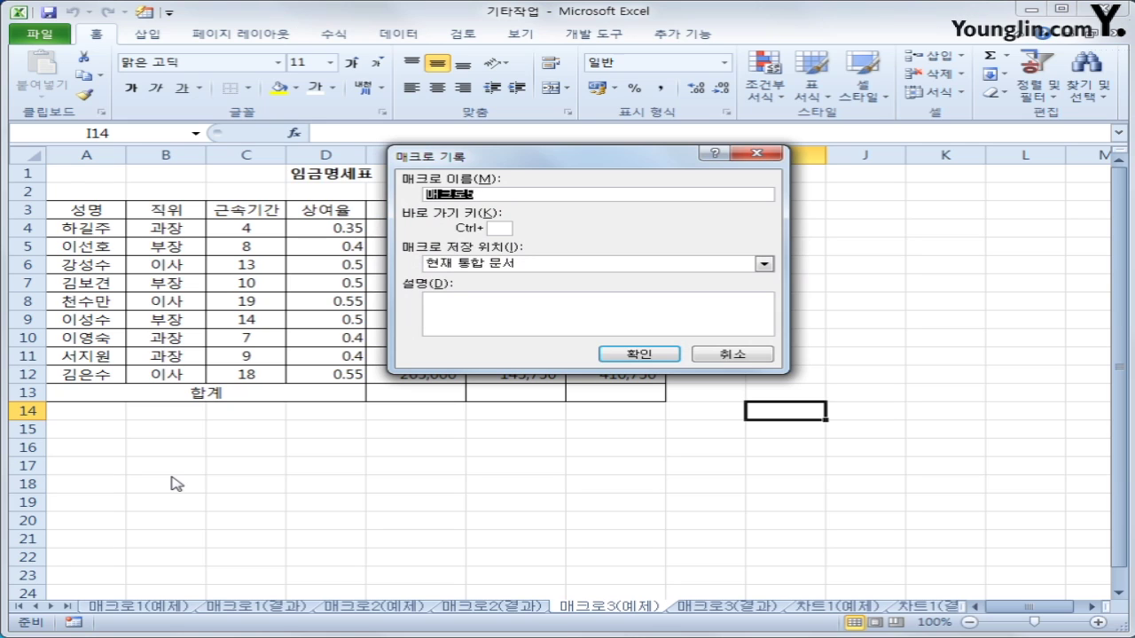
{"action": "type", "text": "합계"}
{"action": "left_click", "coordinate": [639, 354]}
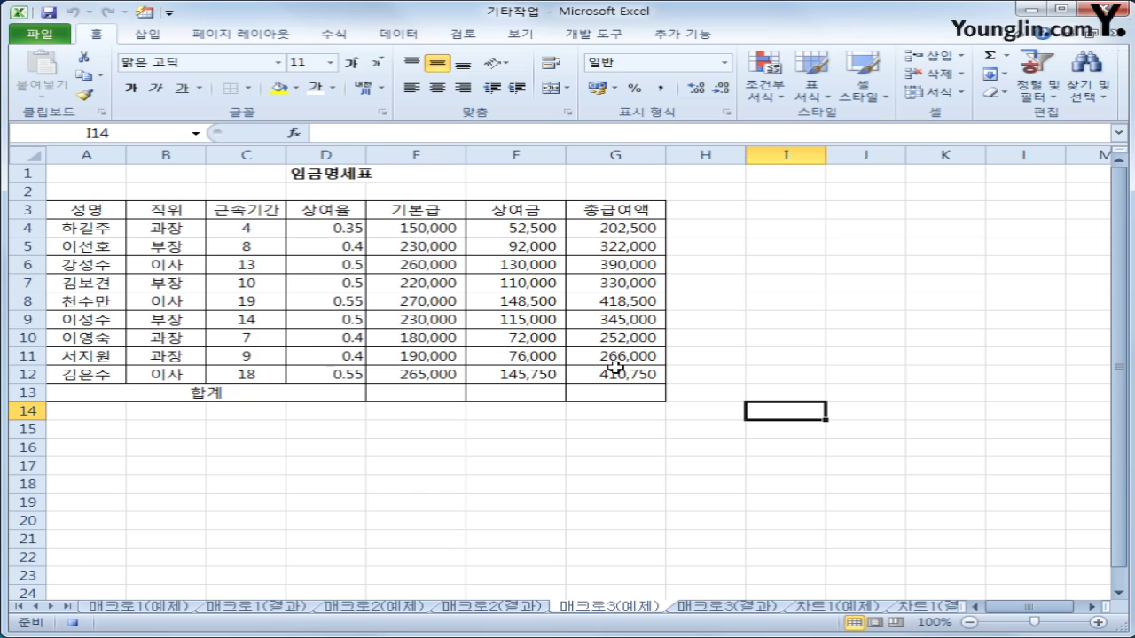
- Total the 기본급, 상여금 and 총급여액 columns in E13:G13 with AutoSum over E4:G13, and stop recording the 합계 macro
{"action": "left_click_drag", "start_coordinate": [433, 229], "coordinate": [640, 385]}
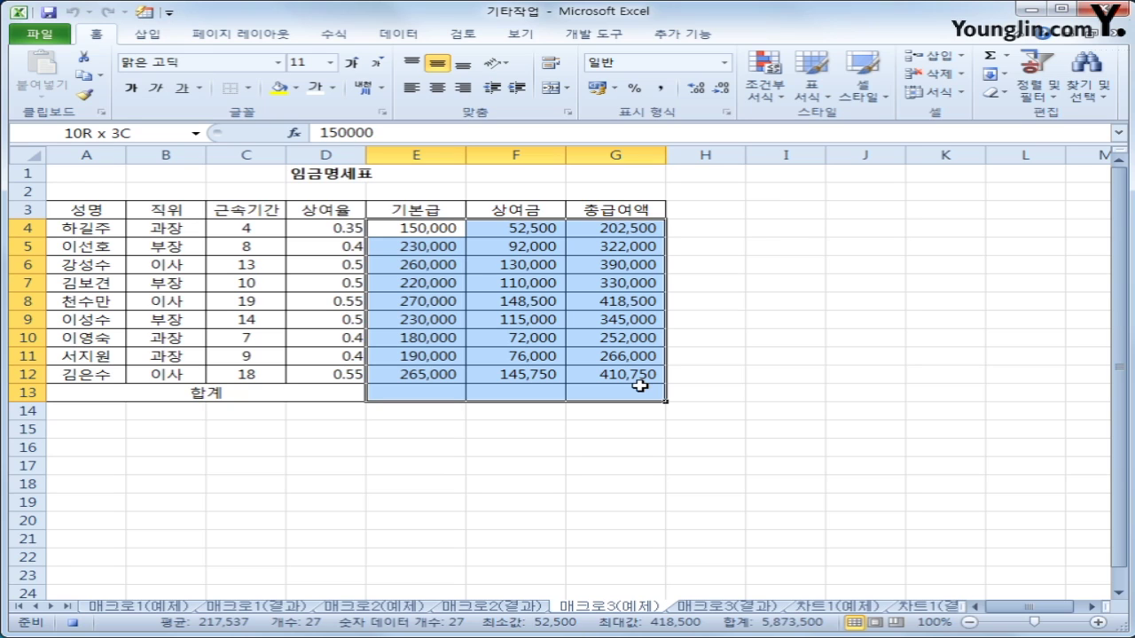
{"action": "left_click_drag", "start_coordinate": [640, 386], "coordinate": [640, 386]}
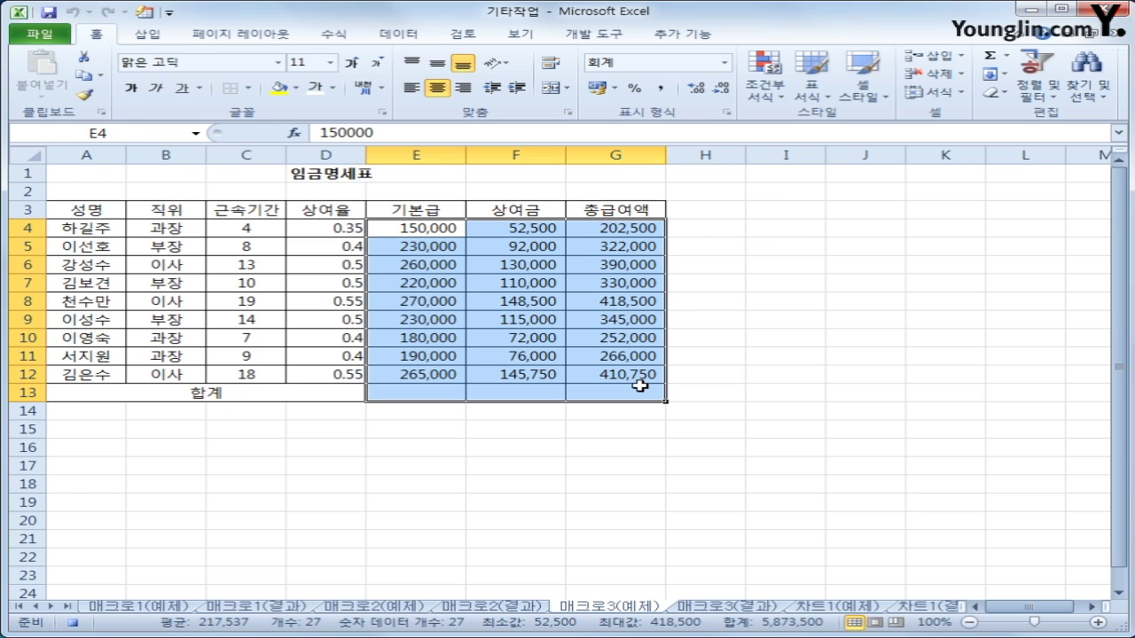
{"action": "left_click", "coordinate": [328, 41]}
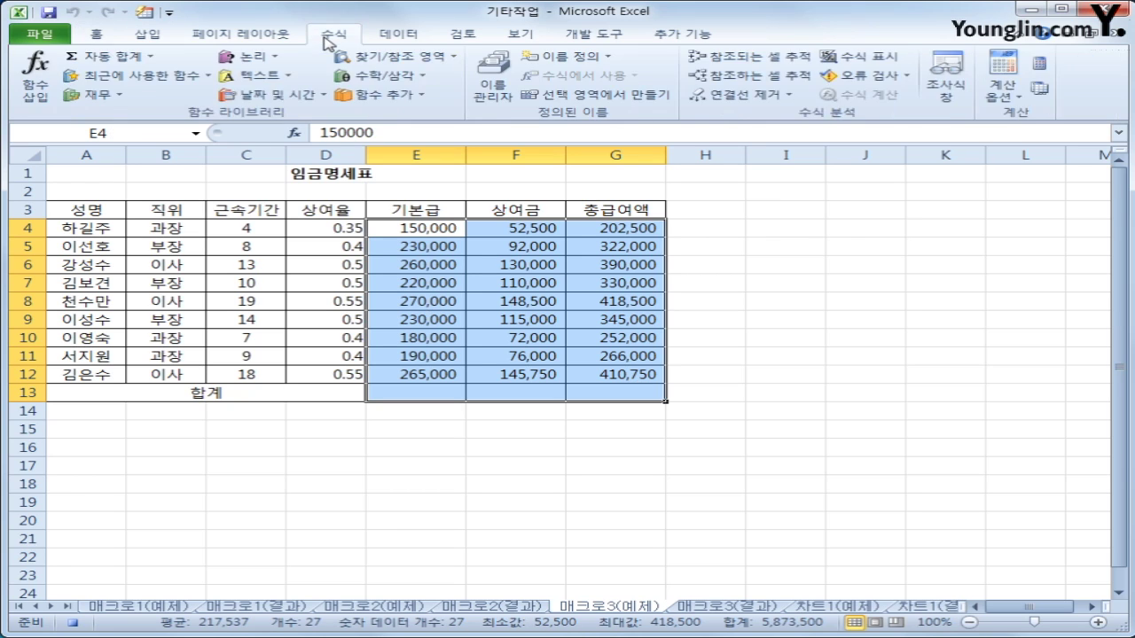
{"action": "left_click", "coordinate": [151, 56]}
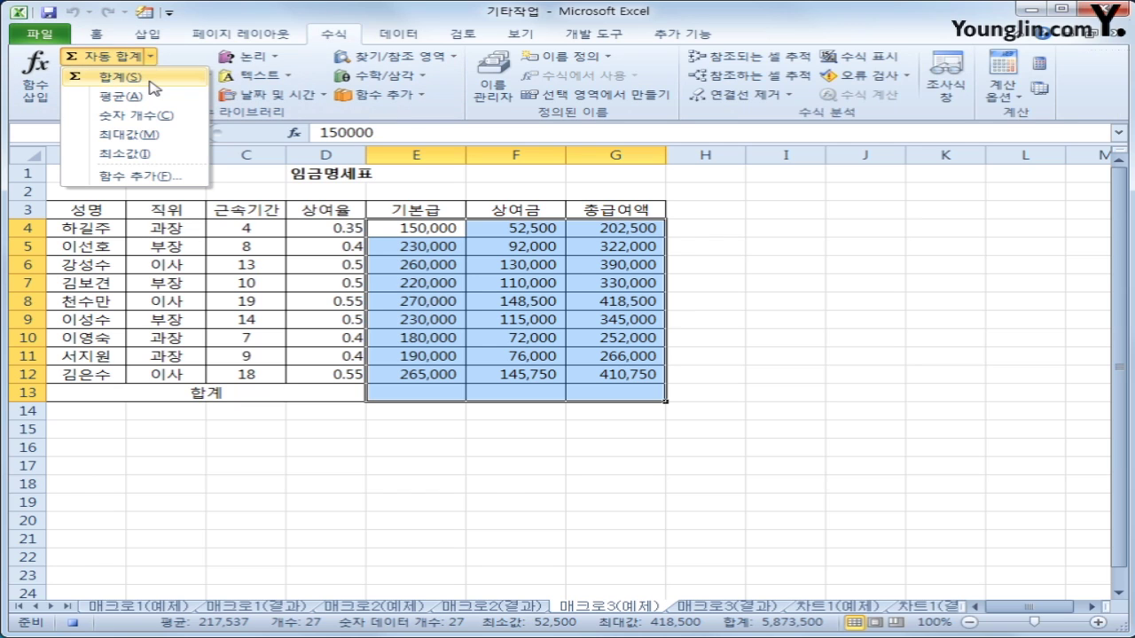
{"action": "left_click", "coordinate": [151, 85]}
{"action": "left_click", "coordinate": [612, 390]}
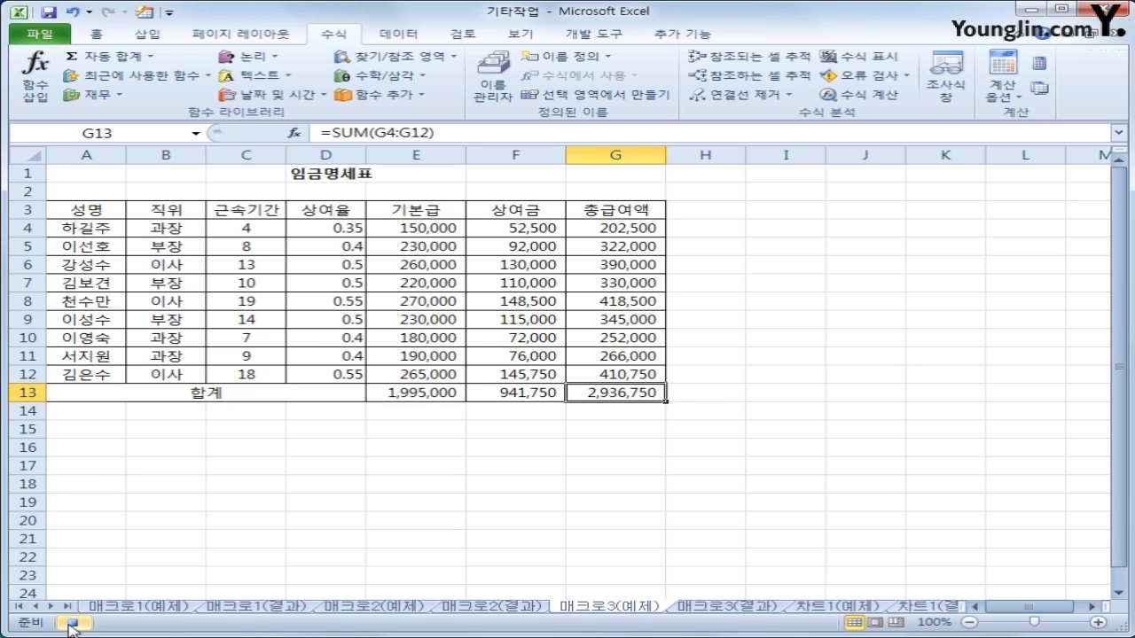
{"action": "left_click", "coordinate": [321, 535]}
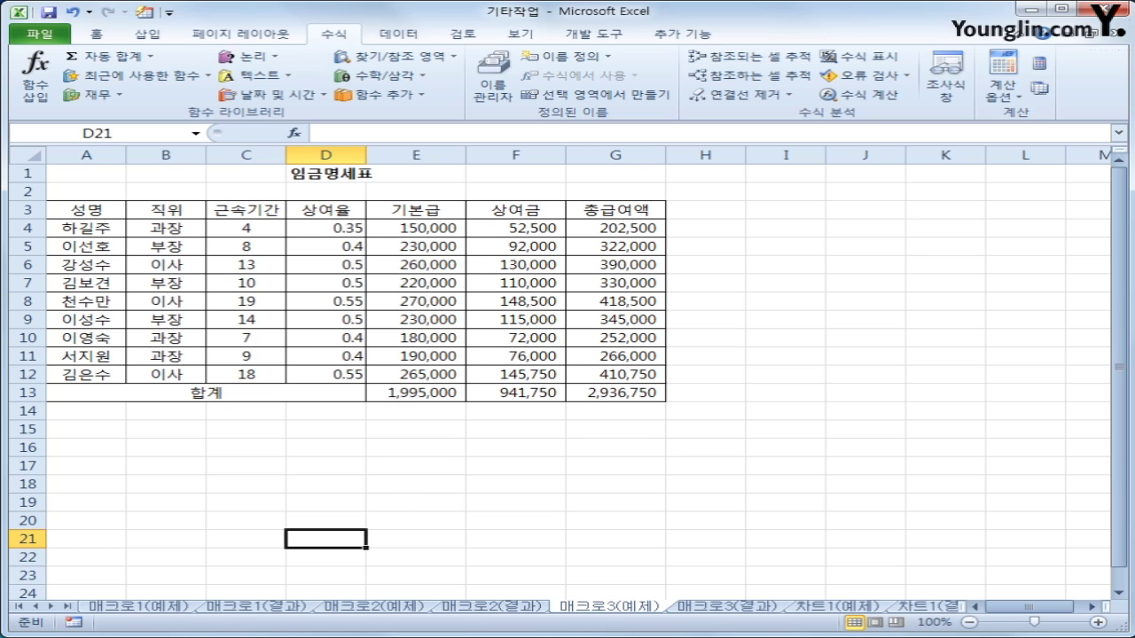
- Draw a smiley face shape about 1.75 cm high and 1.91 cm wide over cells I4:I6
{"action": "left_click", "coordinate": [158, 33]}
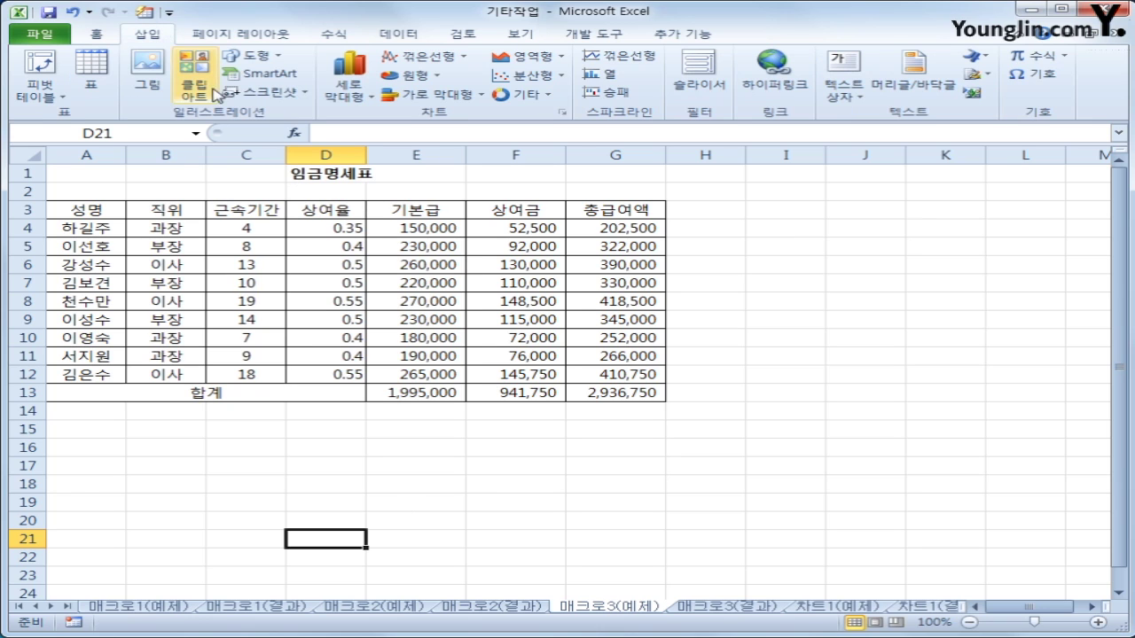
{"action": "left_click", "coordinate": [266, 56]}
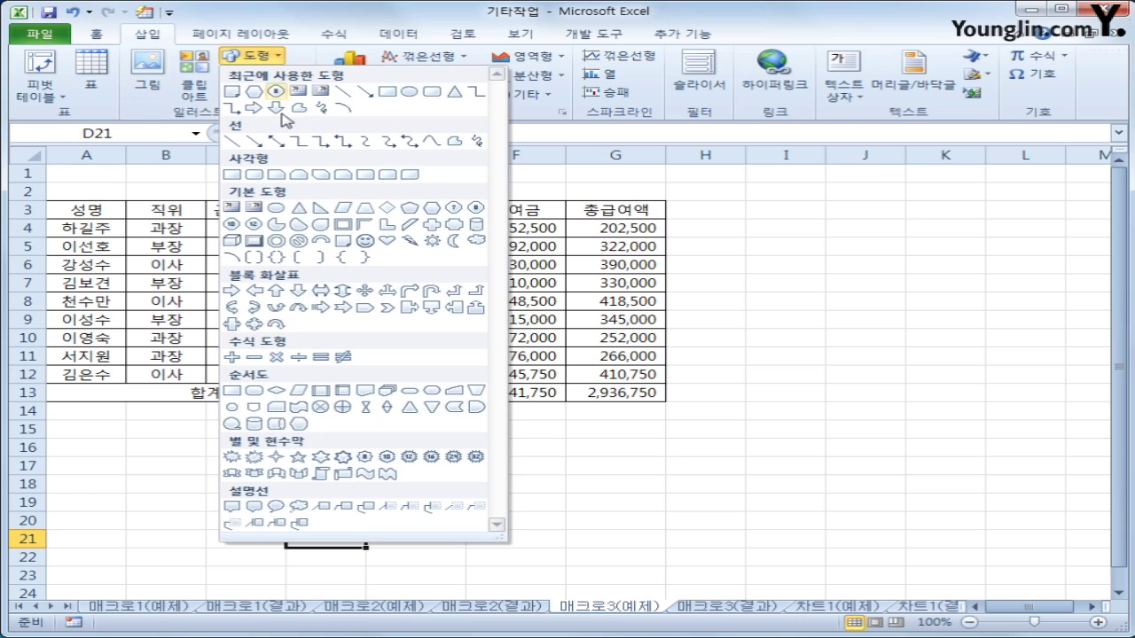
{"action": "left_click", "coordinate": [371, 242]}
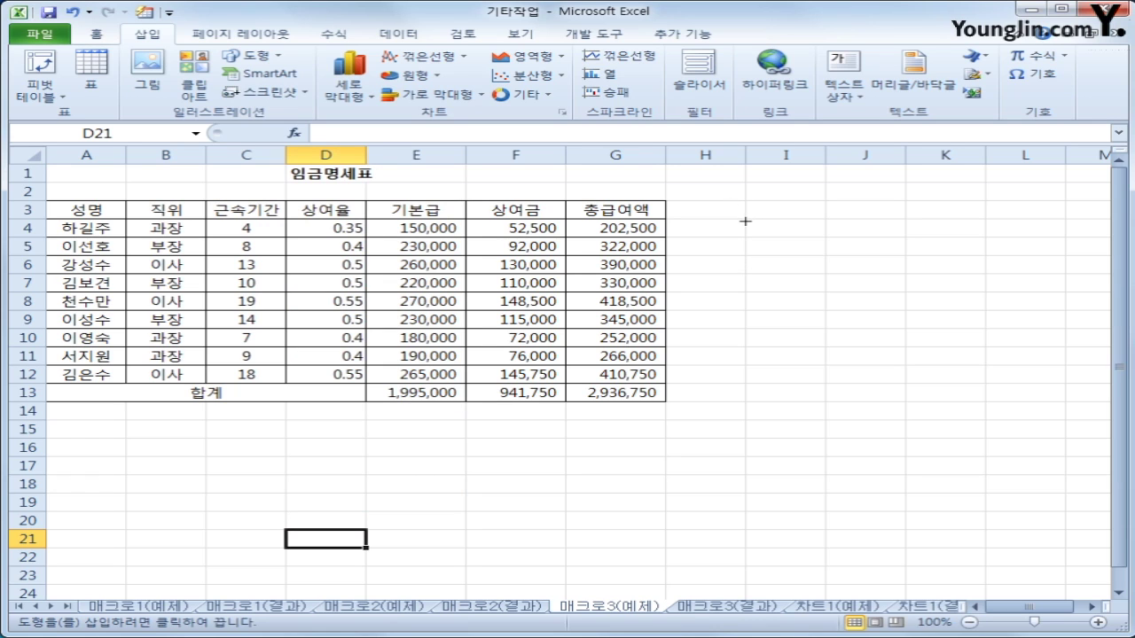
{"action": "mouse_move", "coordinate": [745, 221]}
{"action": "left_mouse_down"}
{"action": "mouse_move", "coordinate": [798, 243]}
{"action": "mouse_move", "coordinate": [807, 279]}
{"action": "left_mouse_up"}
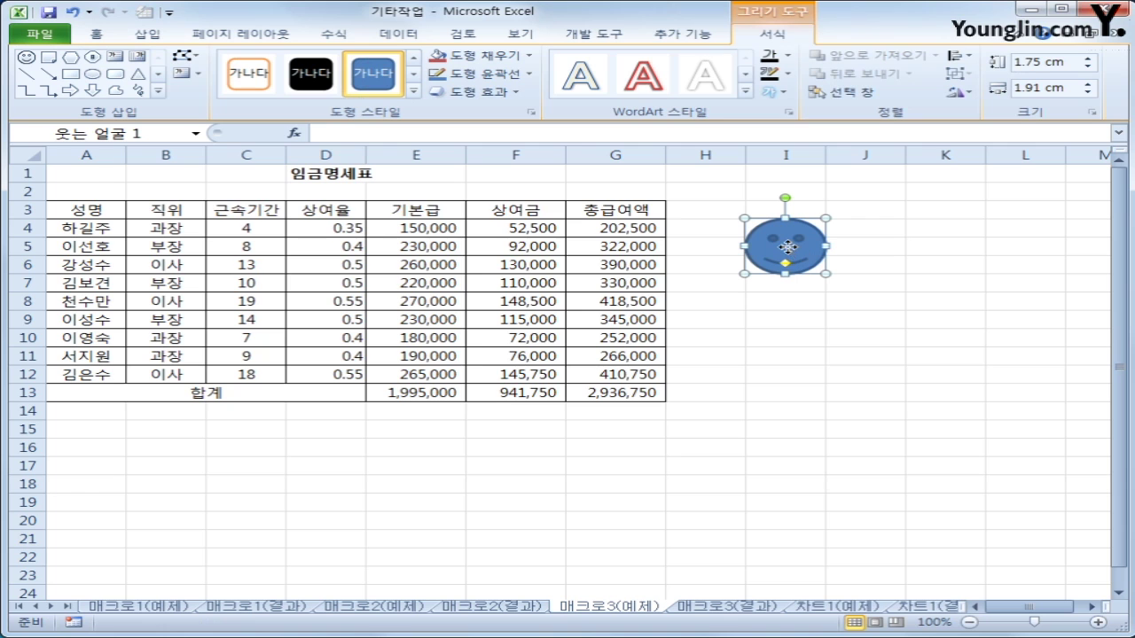
- Assign the 합계 macro to the smiley face shape and deselect it
{"action": "right_click", "coordinate": [791, 254]}
{"action": "left_click", "coordinate": [577, 393]}
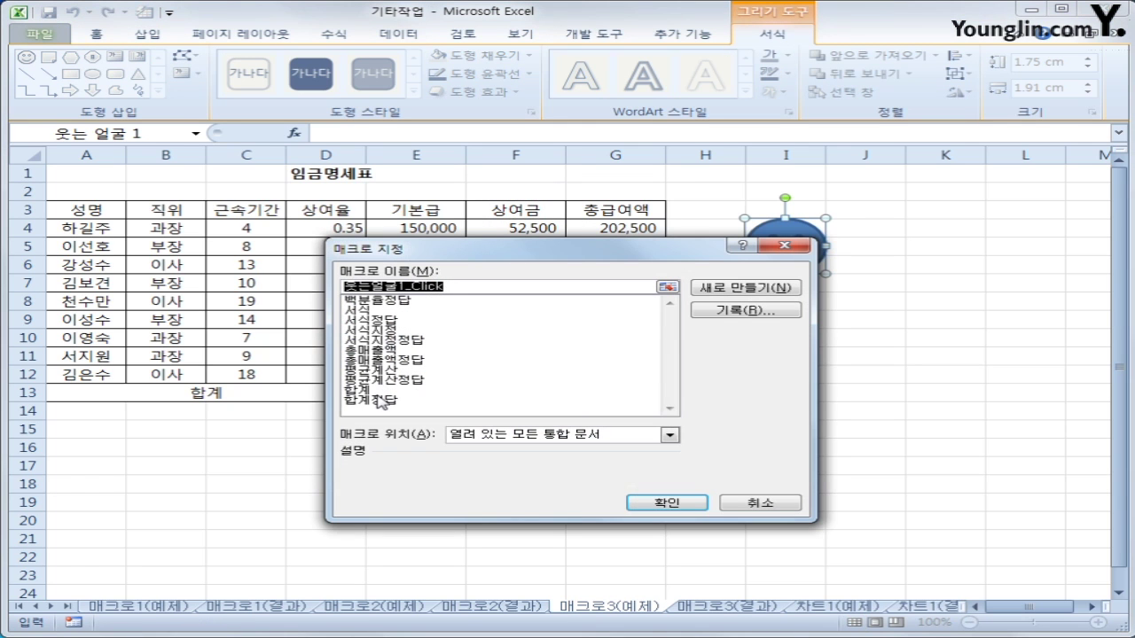
{"action": "left_click", "coordinate": [378, 392]}
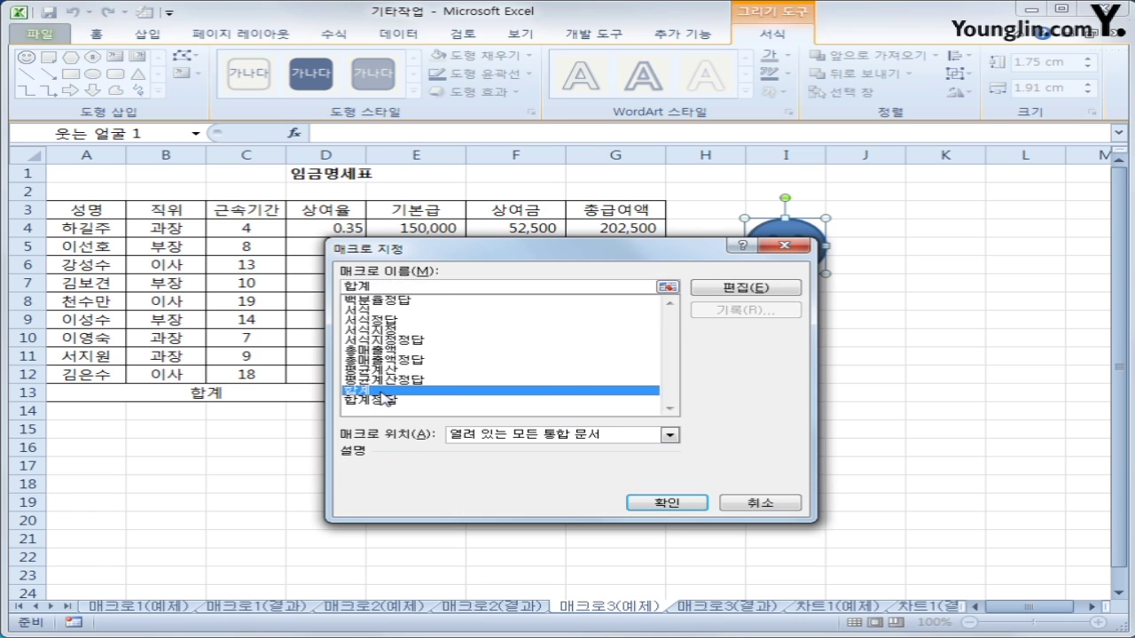
{"action": "left_click", "coordinate": [668, 503]}
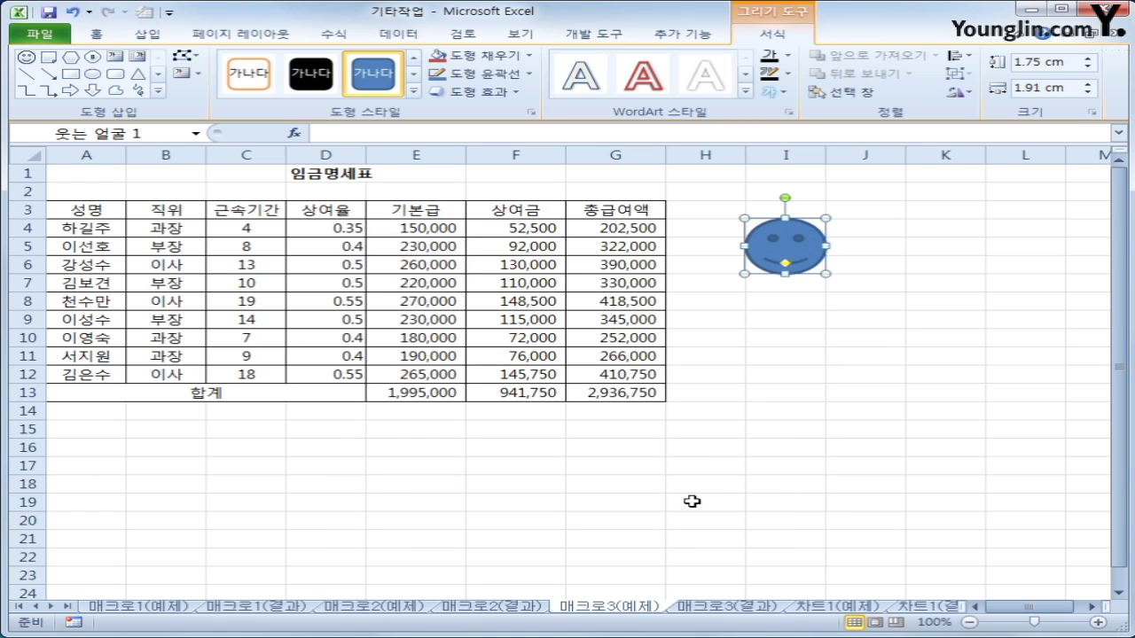
{"action": "left_click", "coordinate": [881, 449]}
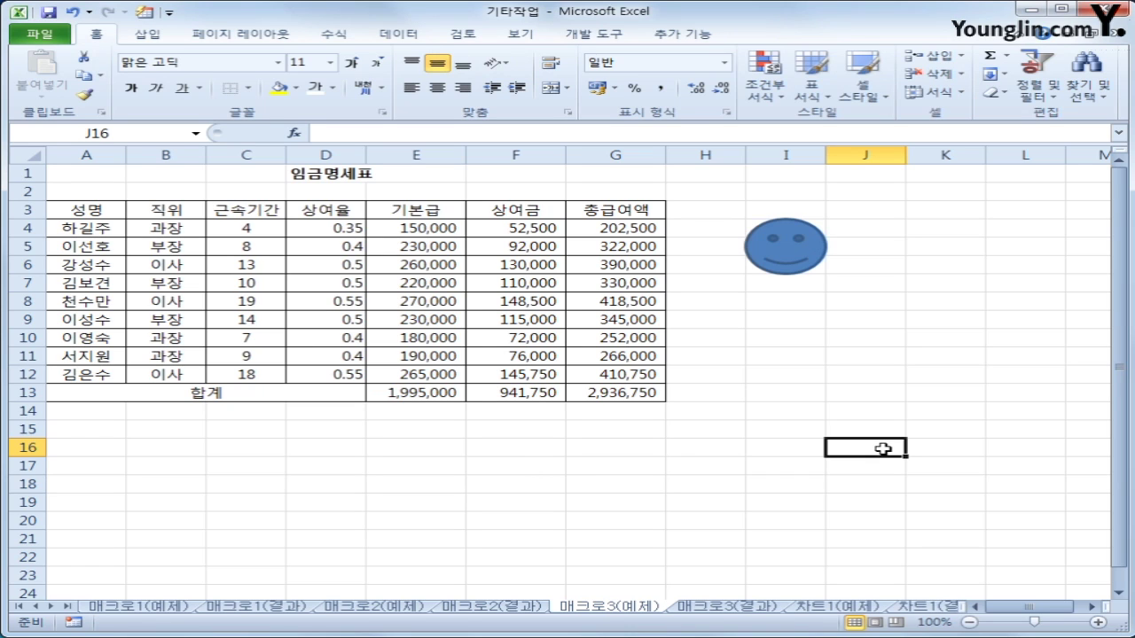
- Start recording a new macro named 백분율, stored in the current workbook, with empty cell J16 selected
{"action": "left_click", "coordinate": [76, 623]}
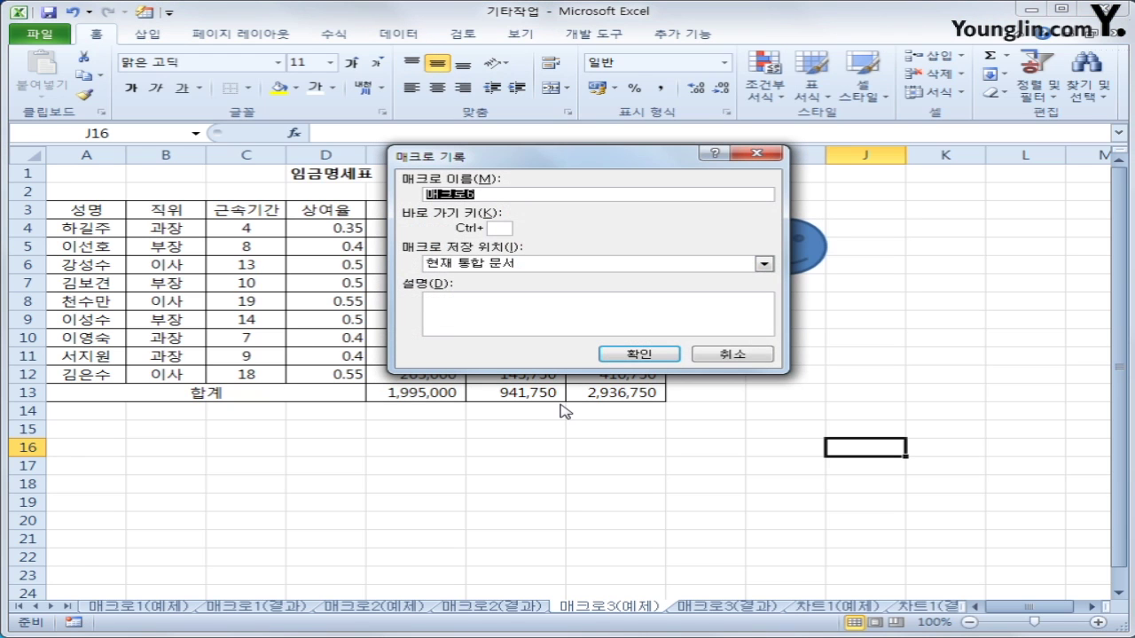
{"action": "type", "text": "백분율"}
{"action": "left_click", "coordinate": [657, 354]}
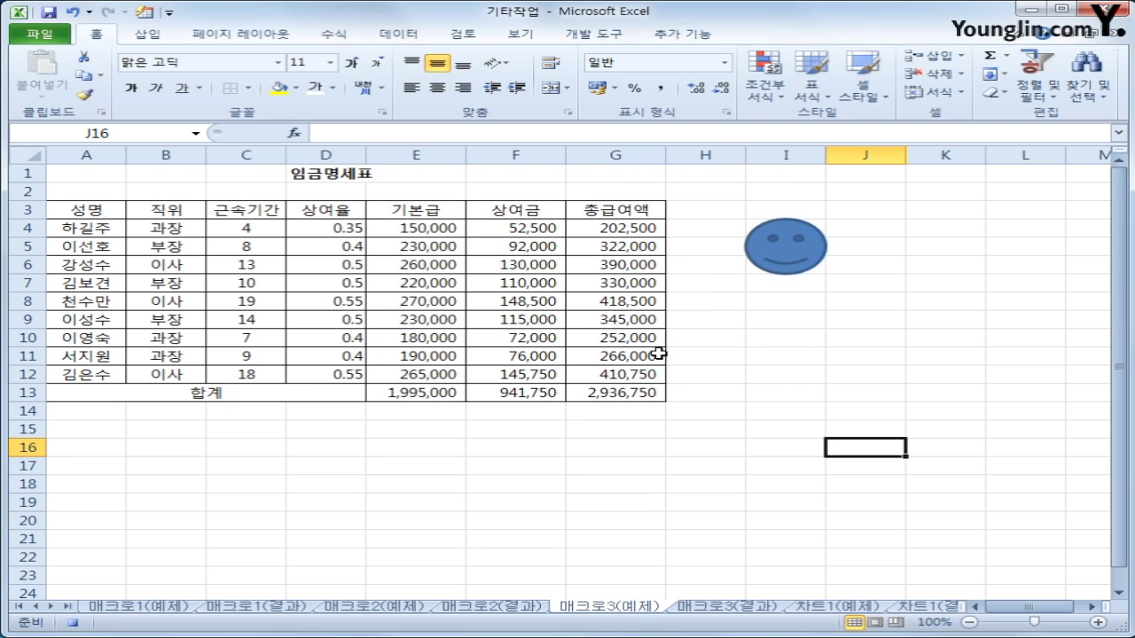
- Apply the percent style to the 상여율 values in D4:D12 and stop recording the 백분율 macro
{"action": "left_click_drag", "start_coordinate": [353, 231], "coordinate": [318, 374]}
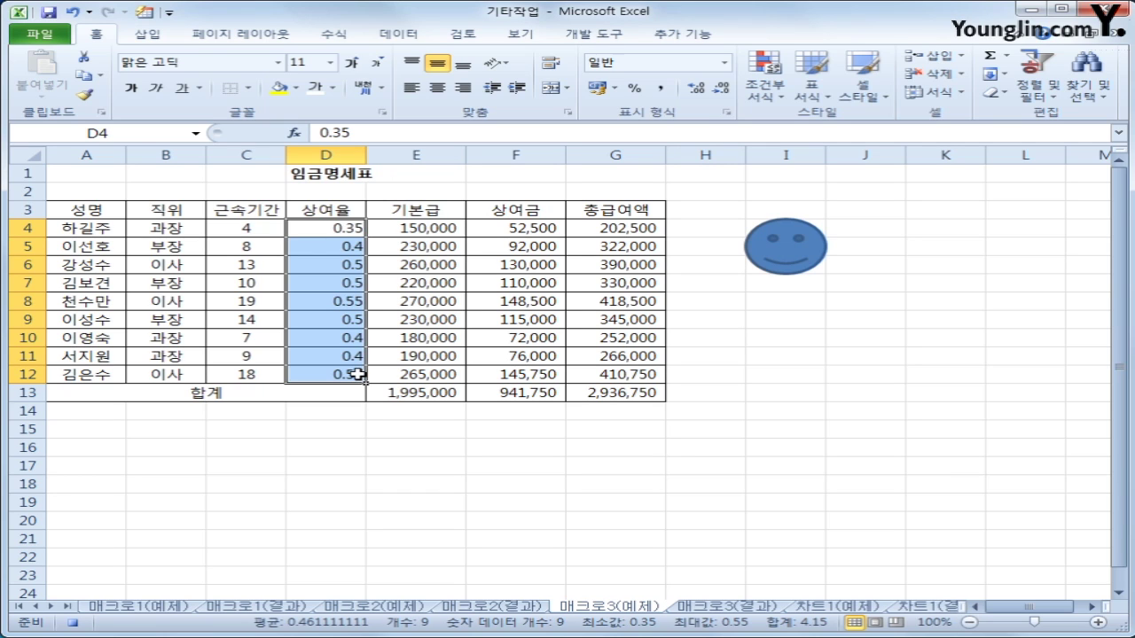
{"action": "left_click", "coordinate": [635, 90]}
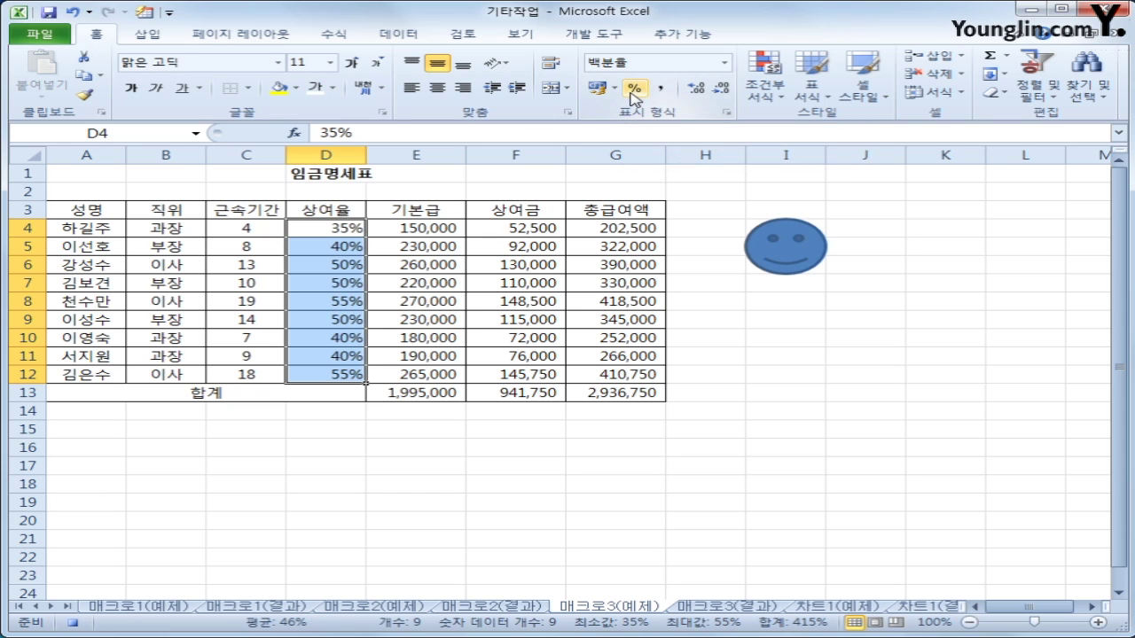
{"action": "left_click", "coordinate": [346, 372]}
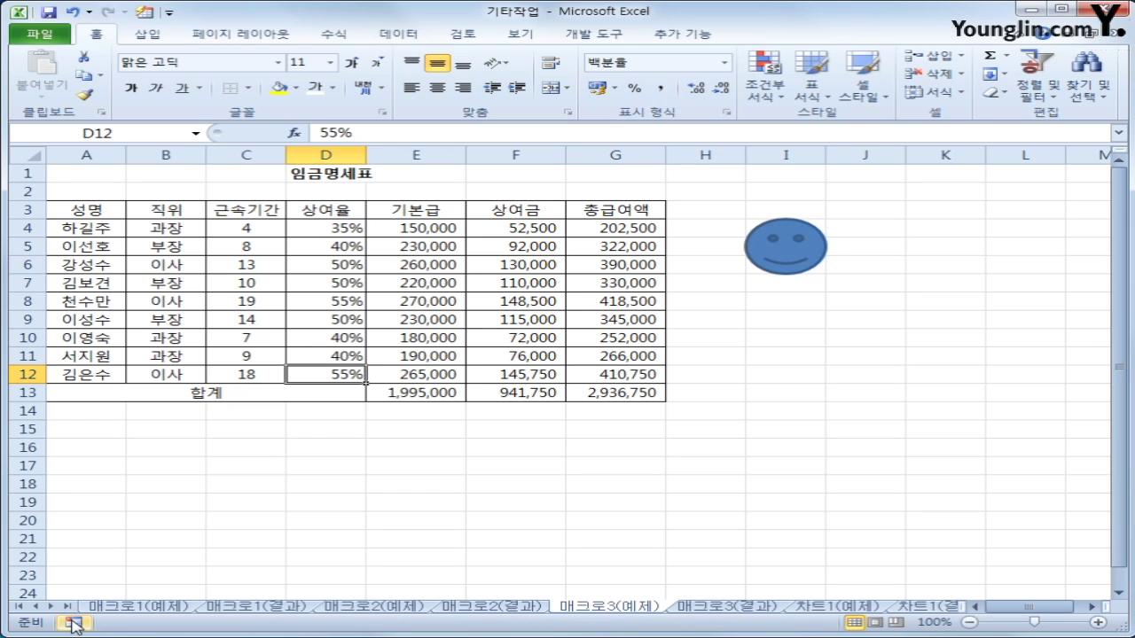
{"action": "left_click", "coordinate": [359, 526]}
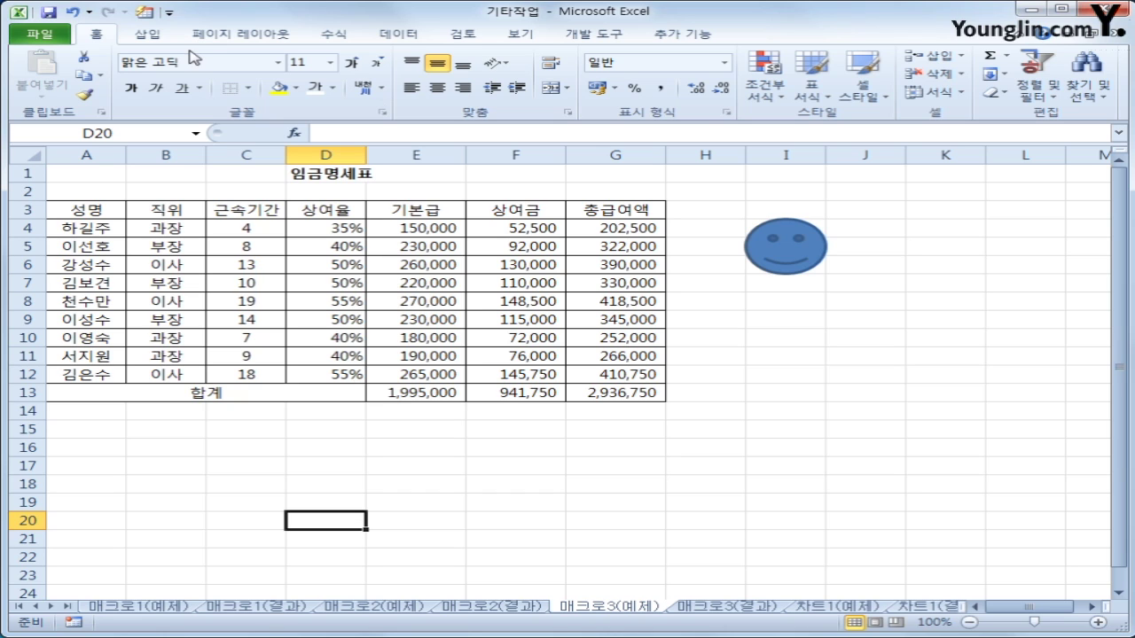
- Draw a sun shape about 1.75 cm high and 1.91 cm wide over cells I8:I10
{"action": "left_click", "coordinate": [144, 36]}
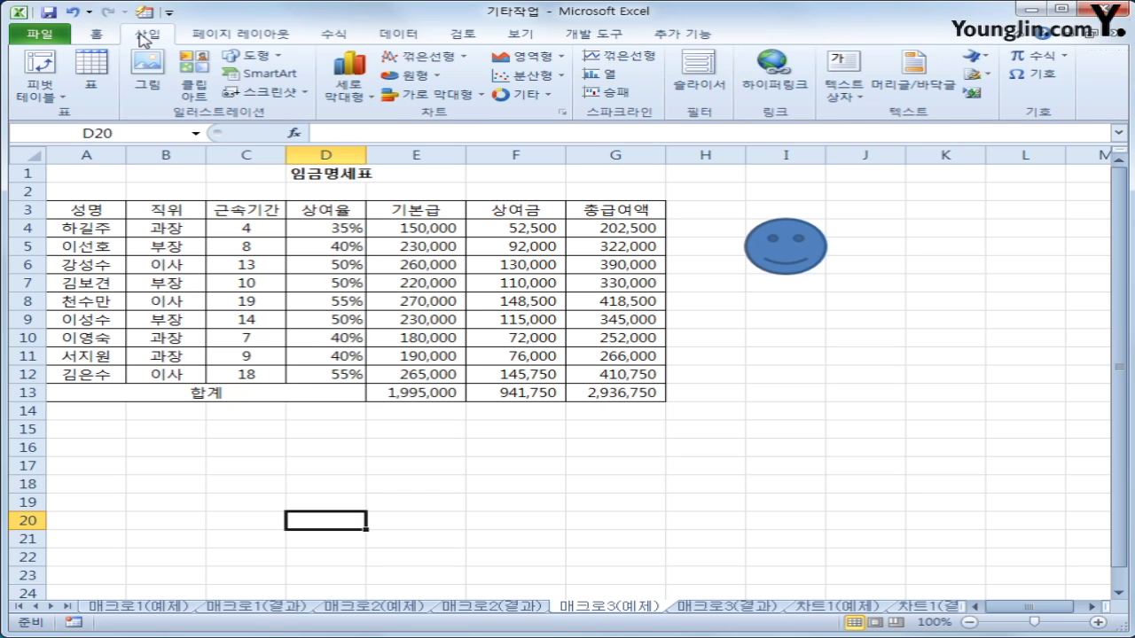
{"action": "left_click", "coordinate": [251, 56]}
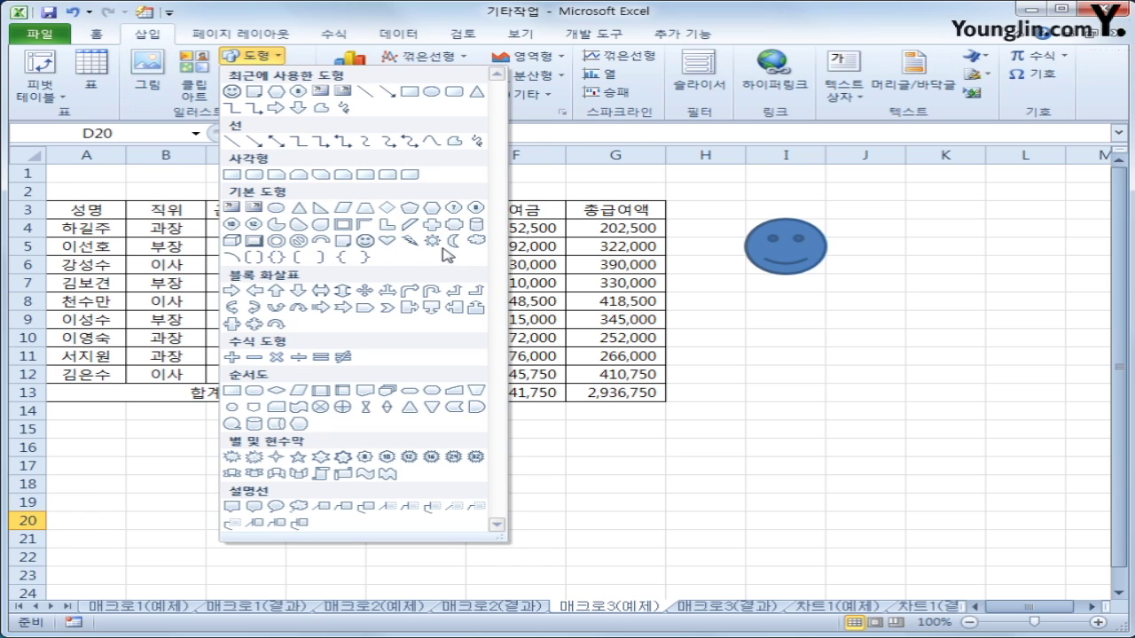
{"action": "left_click", "coordinate": [431, 241]}
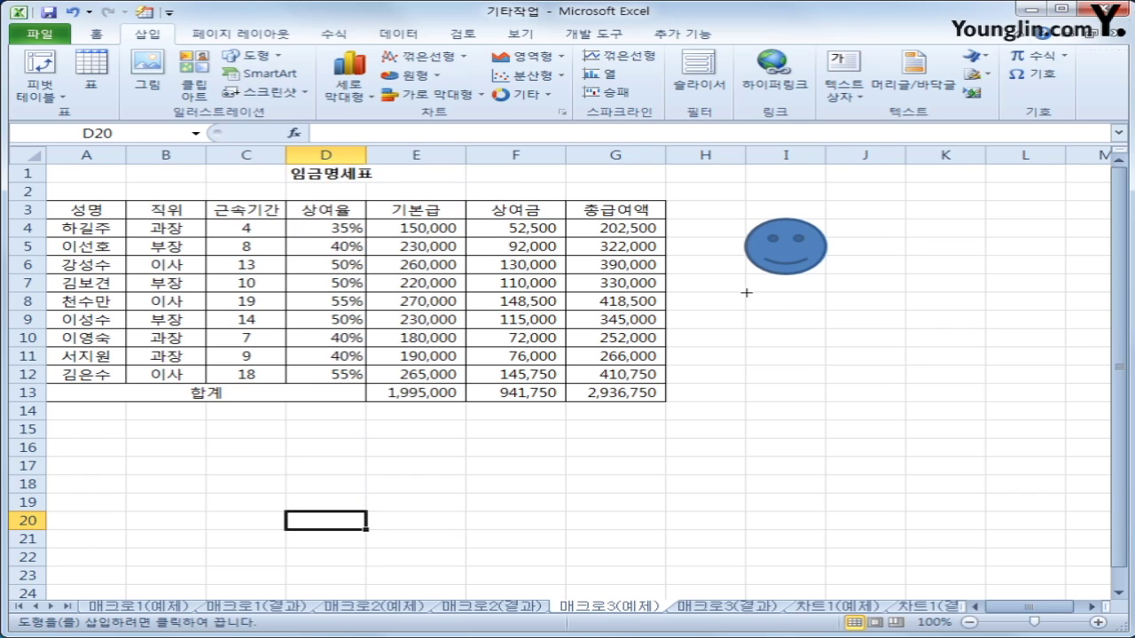
{"action": "mouse_move", "coordinate": [746, 293]}
{"action": "left_mouse_down"}
{"action": "mouse_move", "coordinate": [812, 309]}
{"action": "mouse_move", "coordinate": [814, 340]}
{"action": "left_mouse_up"}
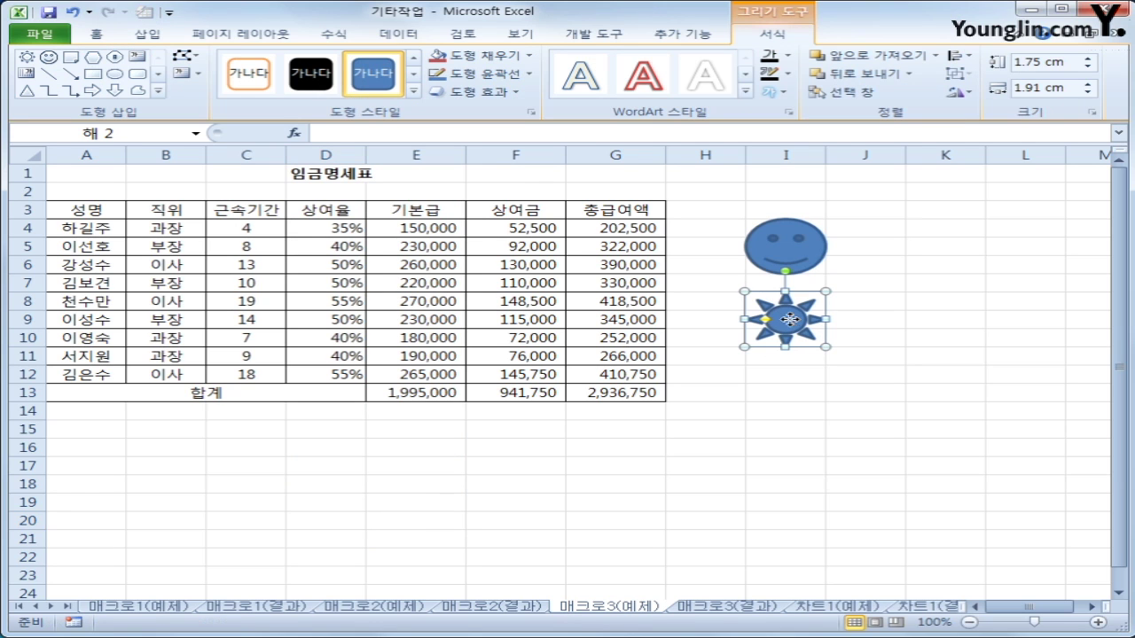
- Assign the 백분율 macro to the sun shape and deselect it
{"action": "right_click", "coordinate": [792, 326]}
{"action": "left_click", "coordinate": [614, 392]}
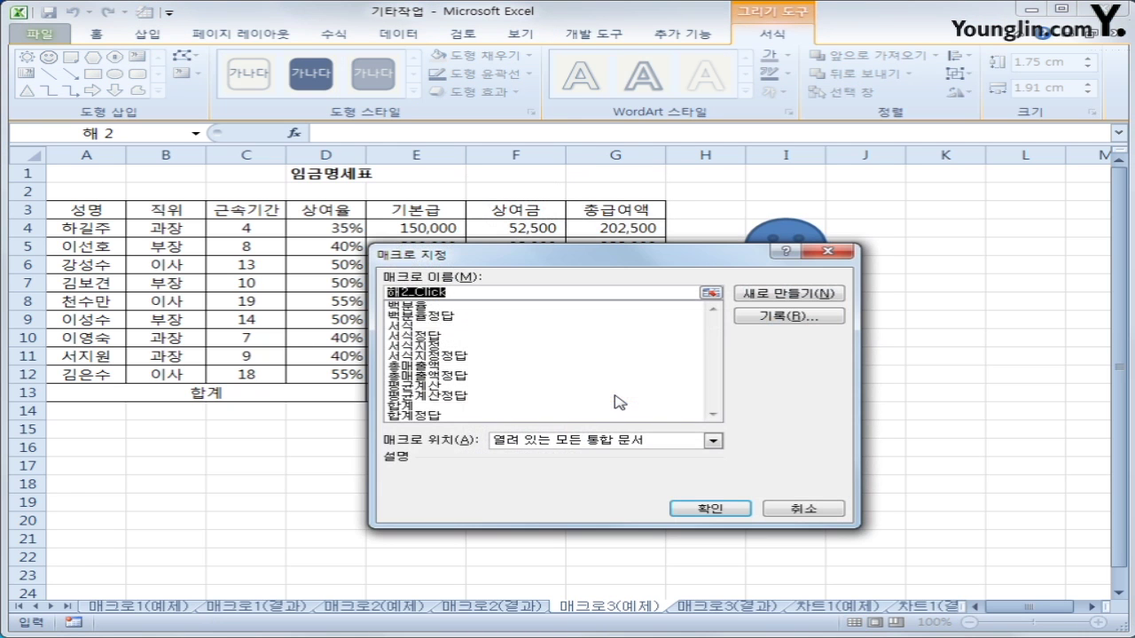
{"action": "left_click", "coordinate": [425, 307]}
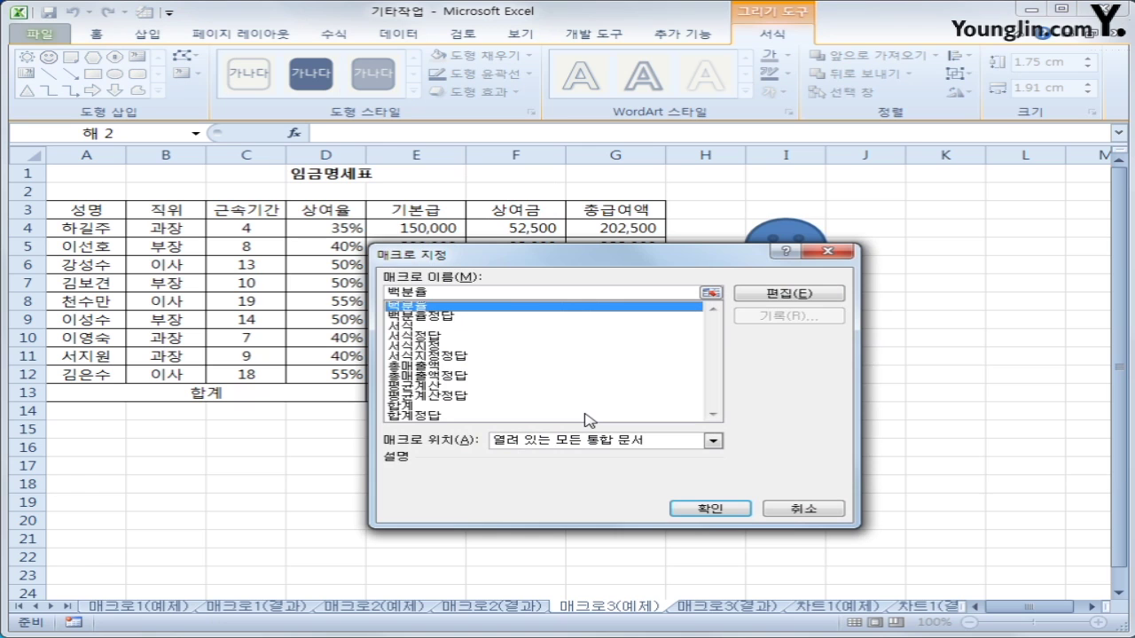
{"action": "left_click", "coordinate": [714, 508]}
{"action": "left_click", "coordinate": [873, 467]}
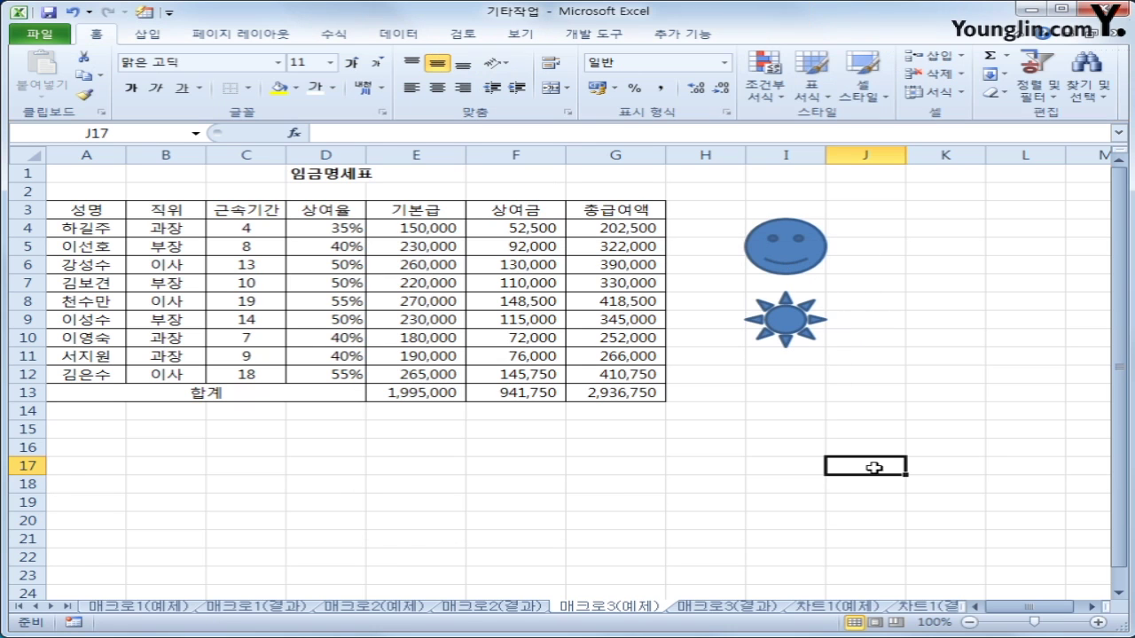
- Clear the totals in E13:G13 and apply the comma style to the 상여율 values in D4:D12
{"action": "left_click_drag", "start_coordinate": [431, 394], "coordinate": [625, 390]}
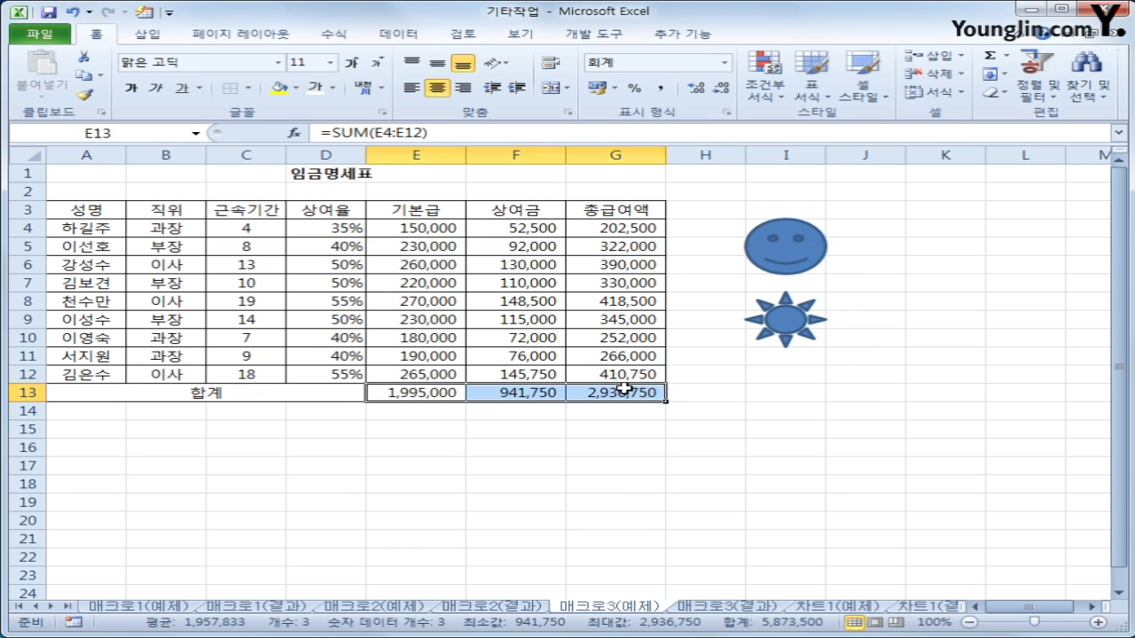
{"action": "left_click_drag", "start_coordinate": [318, 229], "coordinate": [326, 376]}
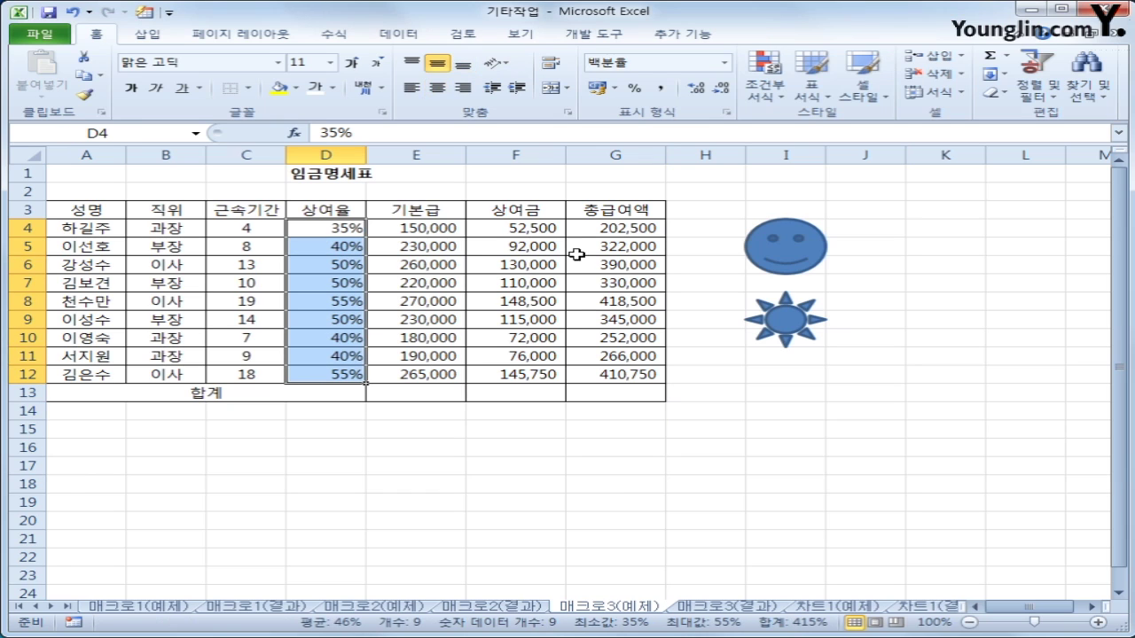
{"action": "left_click", "coordinate": [660, 88]}
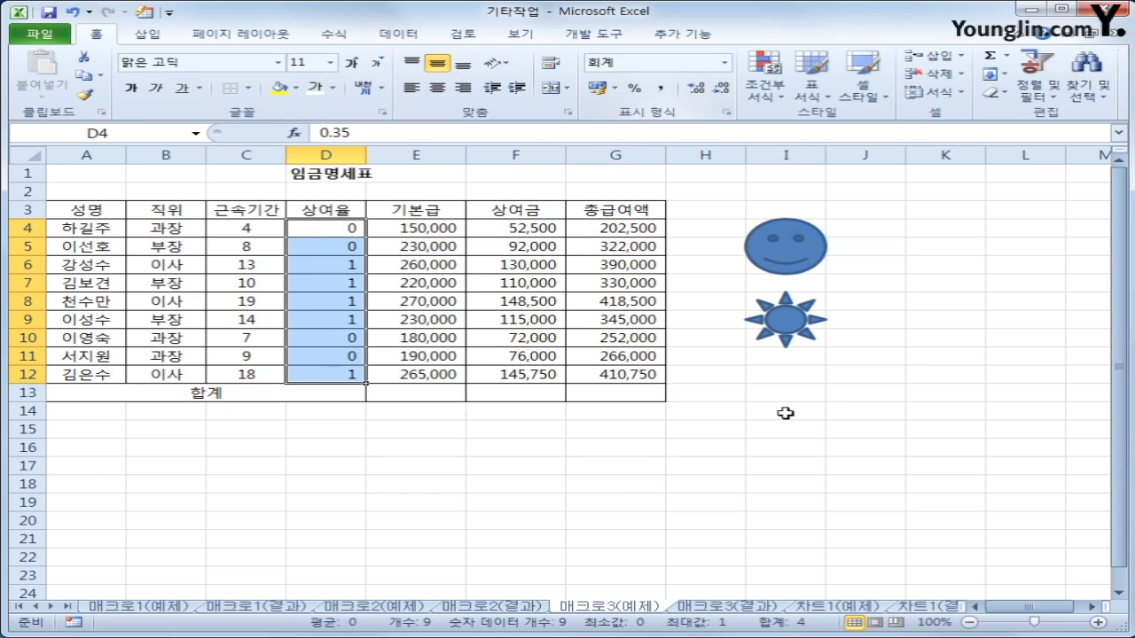
- Test both macros by running 합계 from the smiley face and 백분율 from the sun shape
{"action": "left_click", "coordinate": [842, 488]}
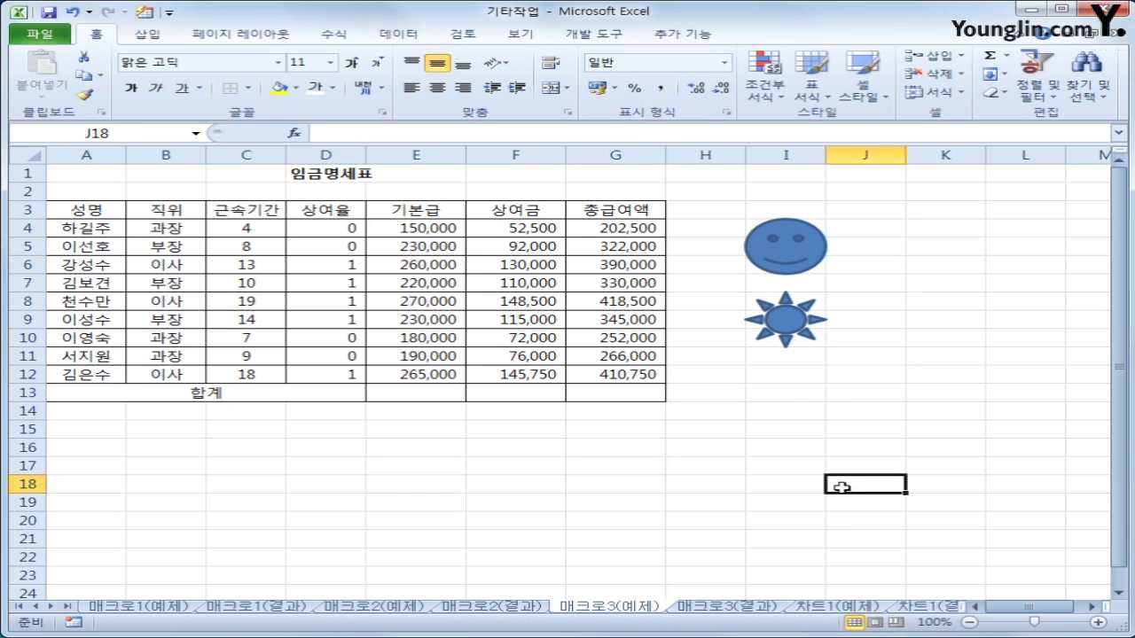
{"action": "left_click", "coordinate": [773, 257]}
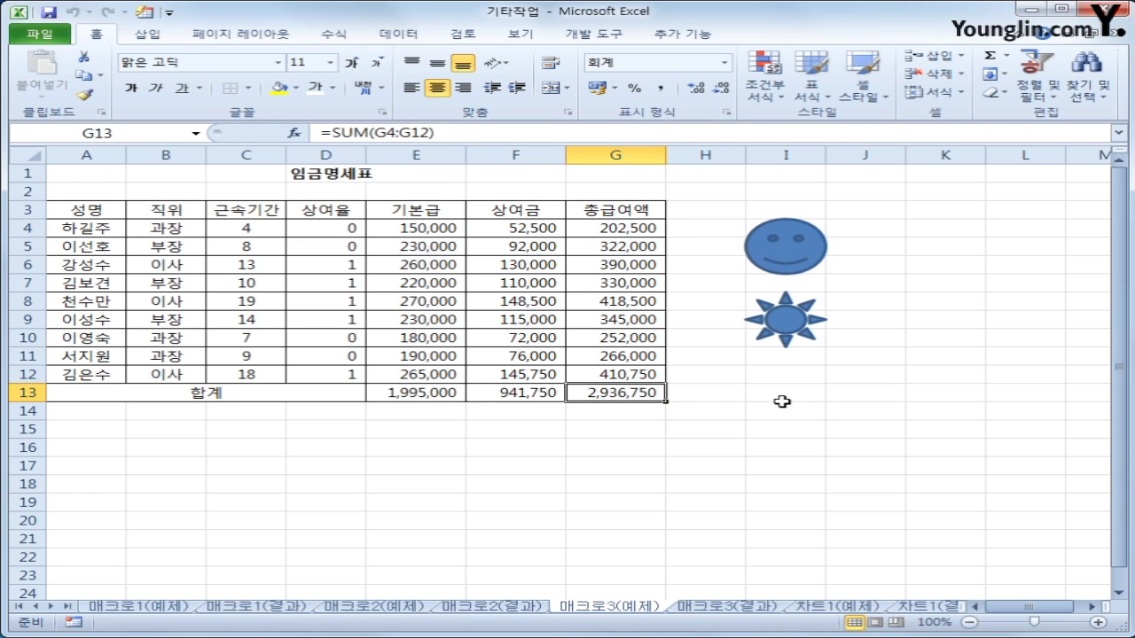
{"action": "left_click", "coordinate": [787, 321]}
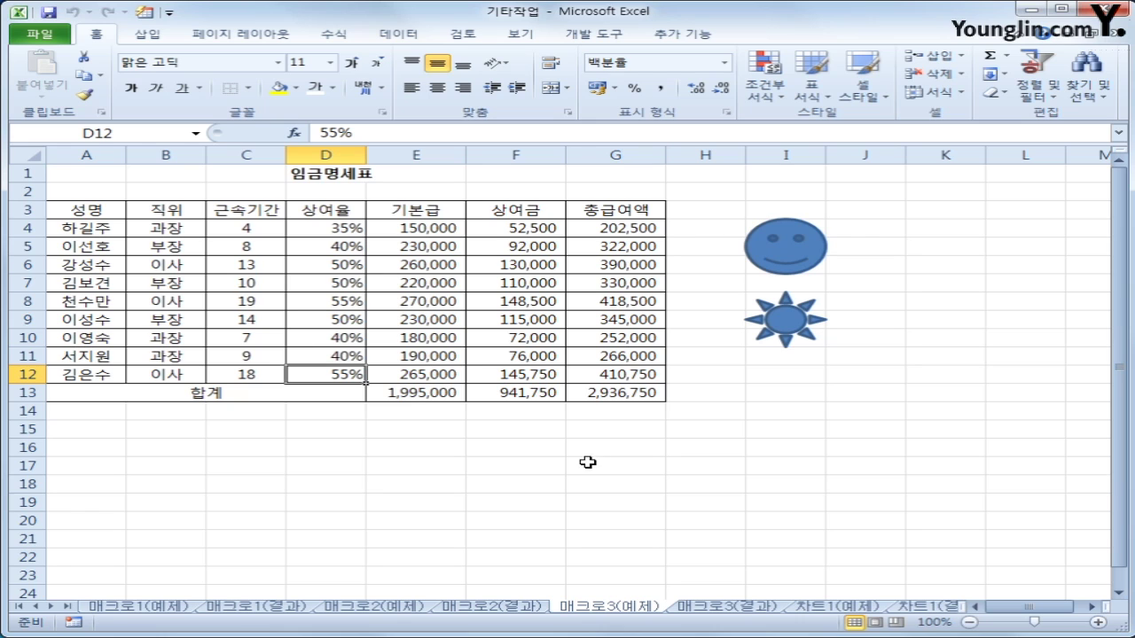
{"action": "mouse_move", "coordinate": [452, 306]}
{"action": "left_mouse_down"}
{"action": "mouse_move", "coordinate": [495, 277]}
{"action": "mouse_move", "coordinate": [507, 339]}
{"action": "left_mouse_up"}
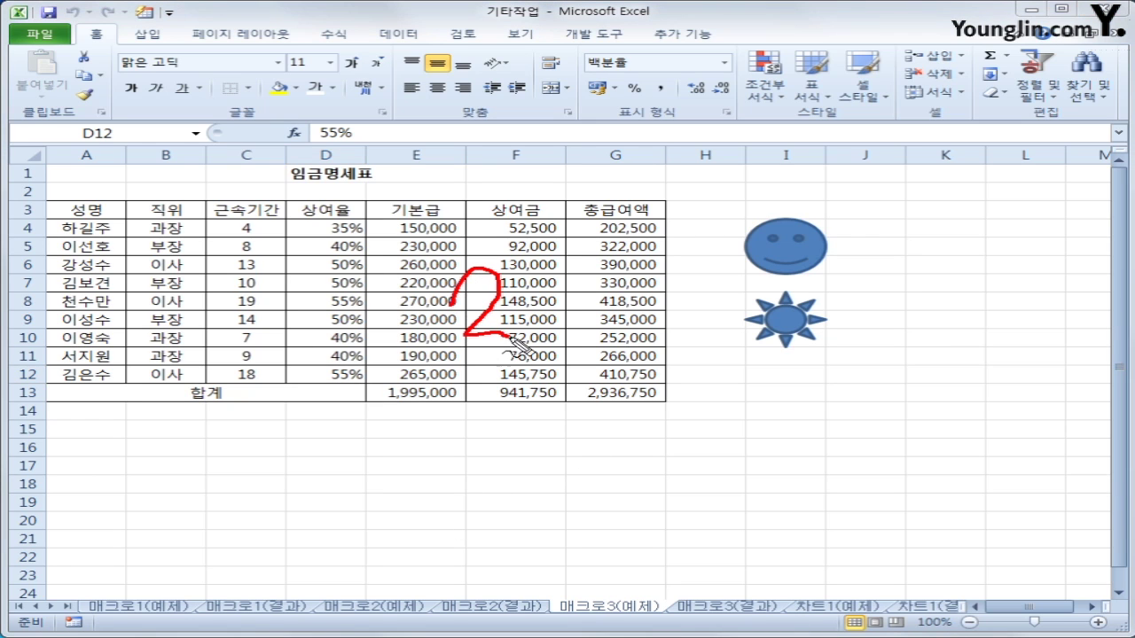
{"action": "mouse_move", "coordinate": [621, 286]}
{"action": "left_mouse_down"}
{"action": "mouse_move", "coordinate": [642, 339]}
{"action": "mouse_move", "coordinate": [631, 356]}
{"action": "left_mouse_up"}
{"action": "mouse_move", "coordinate": [614, 311]}
{"action": "left_mouse_down"}
{"action": "mouse_move", "coordinate": [648, 306]}
{"action": "mouse_move", "coordinate": [574, 312]}
{"action": "mouse_move", "coordinate": [552, 343]}
{"action": "left_mouse_up"}
{"action": "left_click_drag", "start_coordinate": [544, 304], "coordinate": [582, 335]}
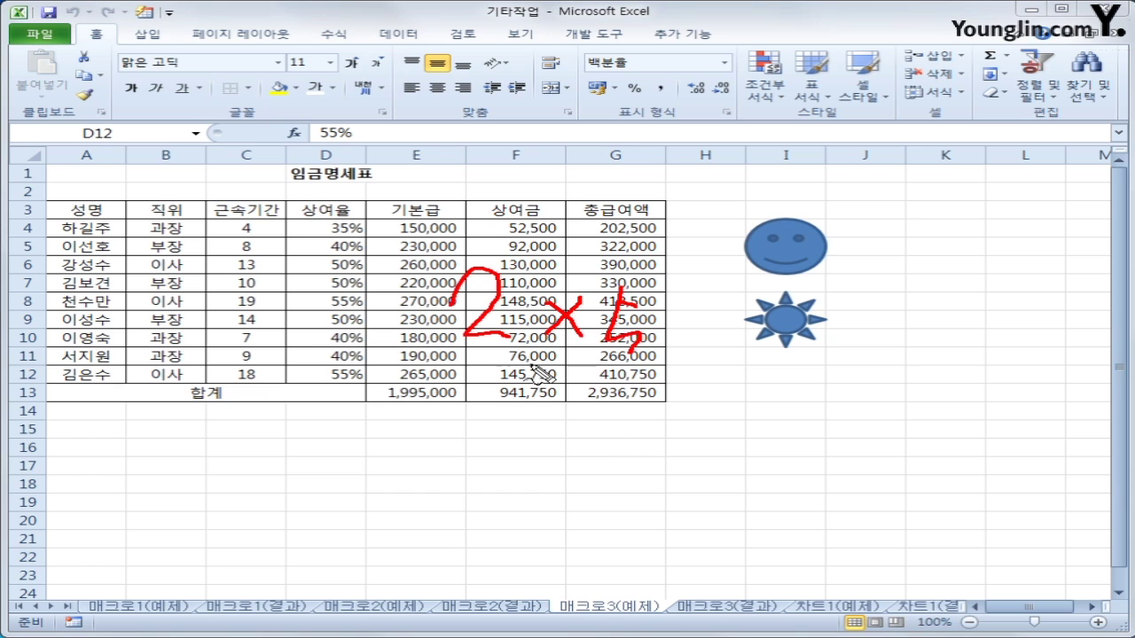
{"action": "mouse_move", "coordinate": [631, 423]}
{"action": "left_mouse_down"}
{"action": "mouse_move", "coordinate": [369, 399]}
{"action": "mouse_move", "coordinate": [634, 436]}
{"action": "left_mouse_up"}
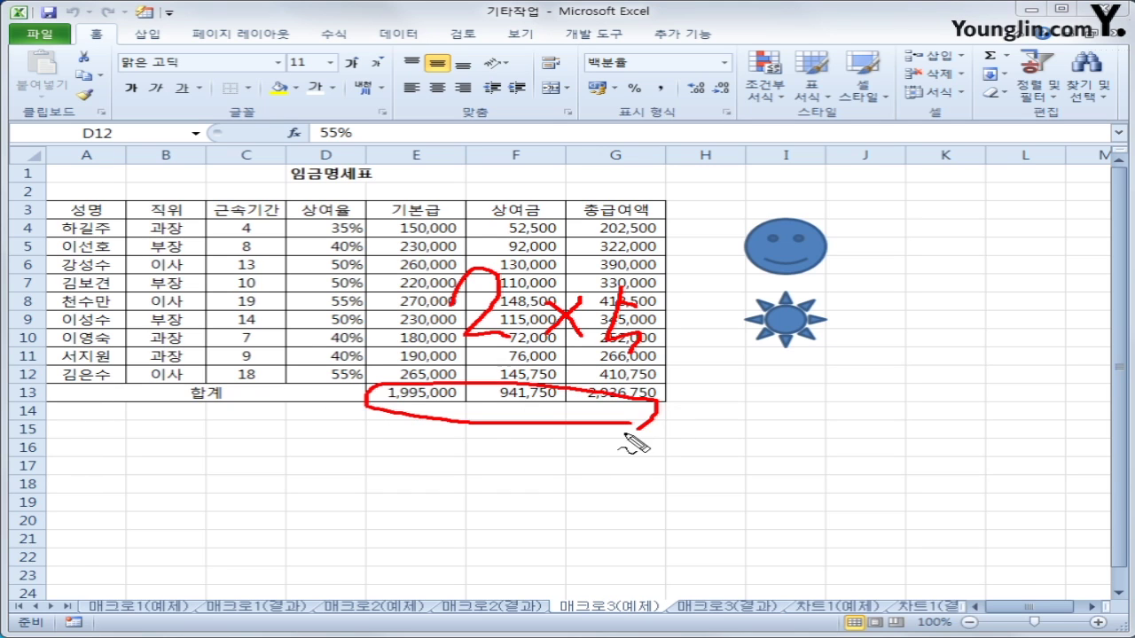
{"action": "mouse_move", "coordinate": [842, 282]}
{"action": "left_mouse_down"}
{"action": "mouse_move", "coordinate": [798, 297]}
{"action": "mouse_move", "coordinate": [849, 275]}
{"action": "left_mouse_up"}
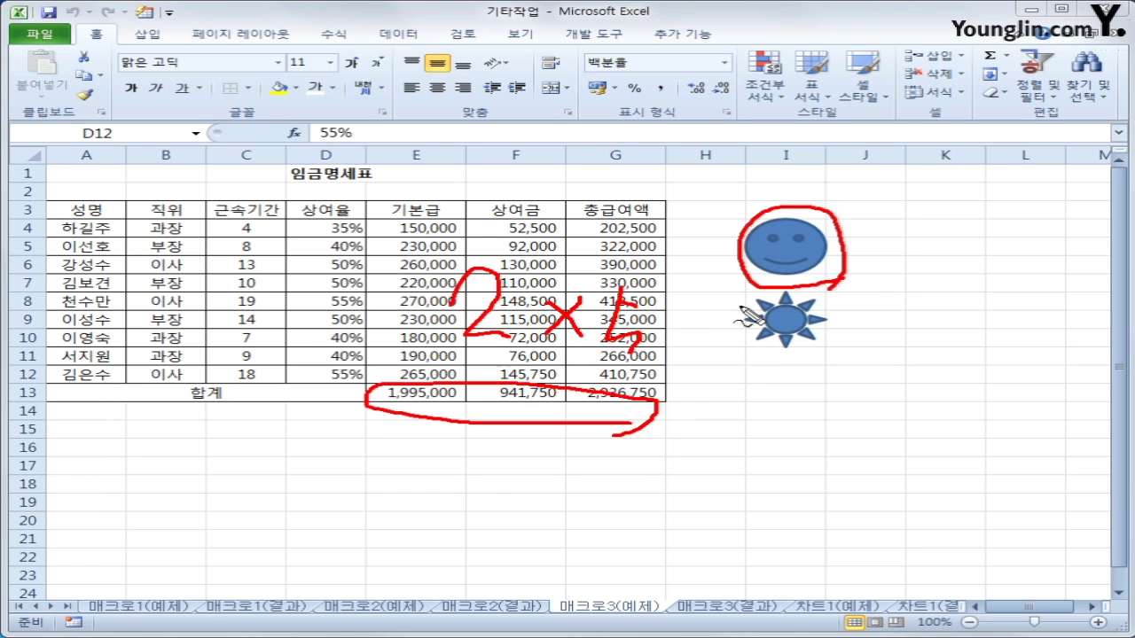
{"action": "left_click_drag", "start_coordinate": [742, 306], "coordinate": [665, 381]}
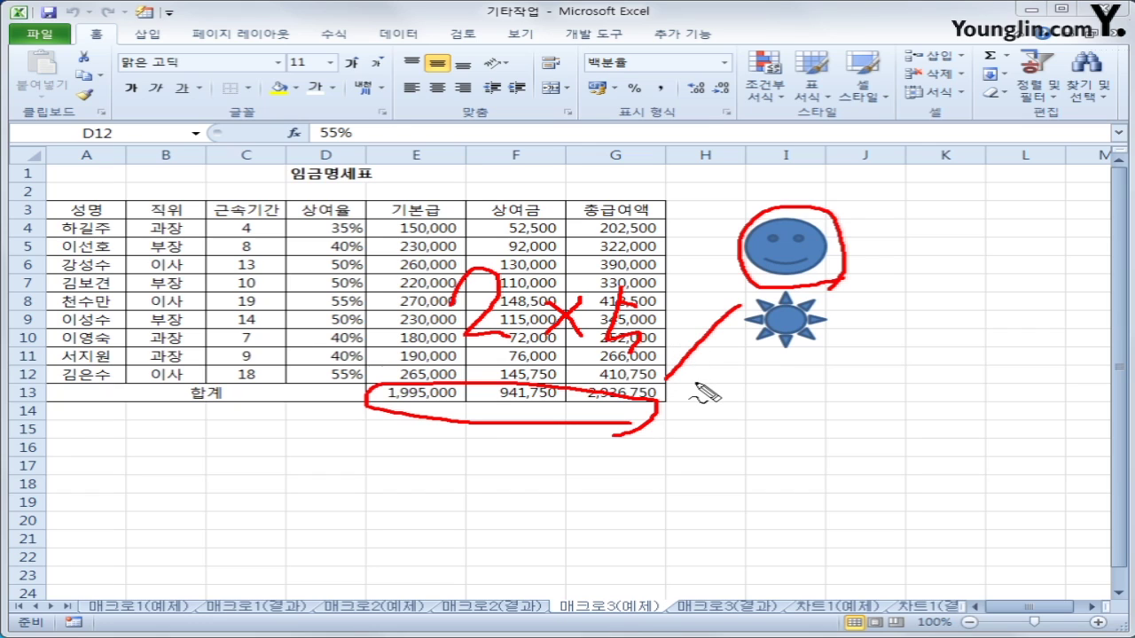